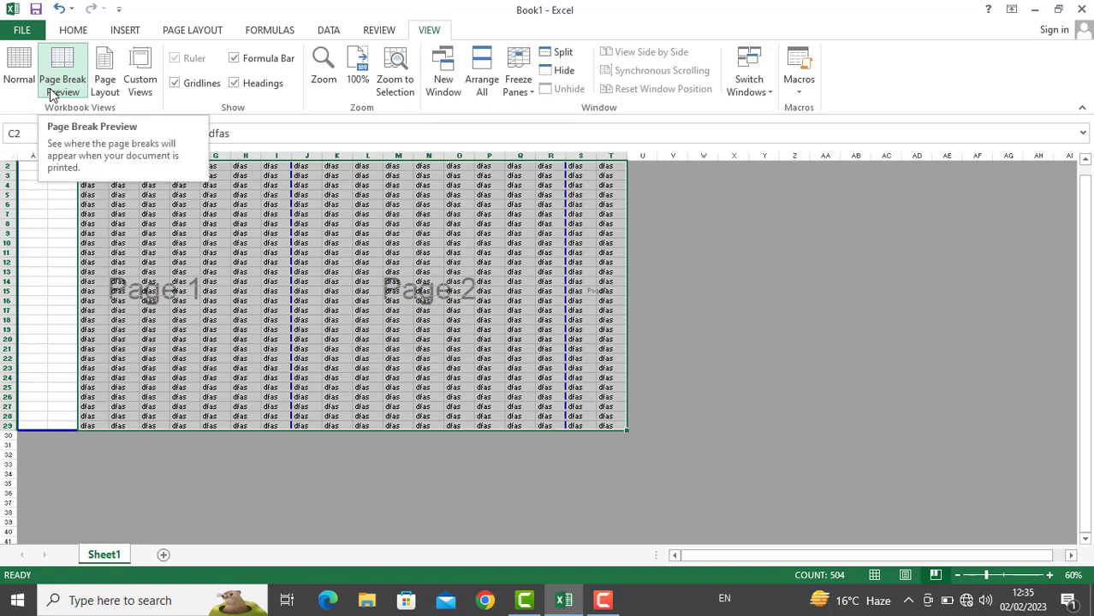
# Switch the sheet to Page Layout view and save it as a custom view, entering a first name as the view's name
pyautogui.click(101, 91)
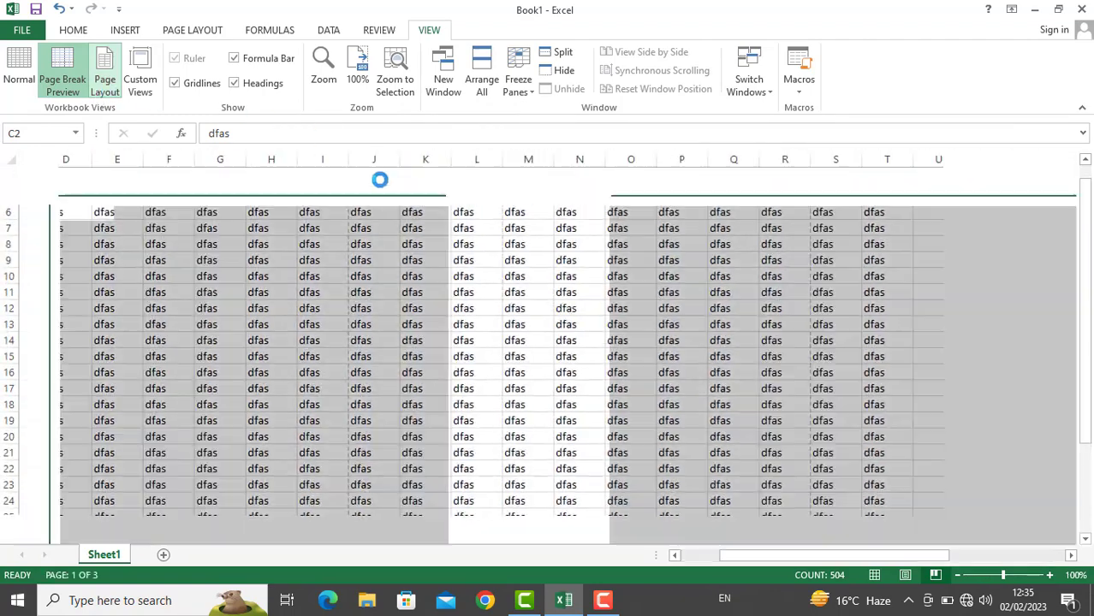
pyautogui.click(311, 274)
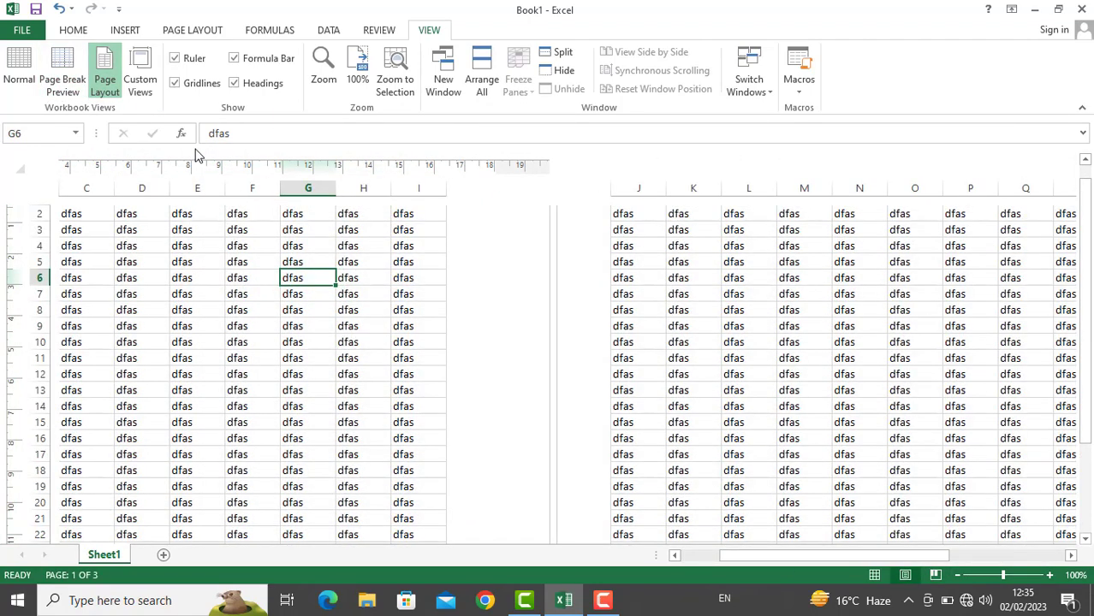
pyautogui.click(151, 83)
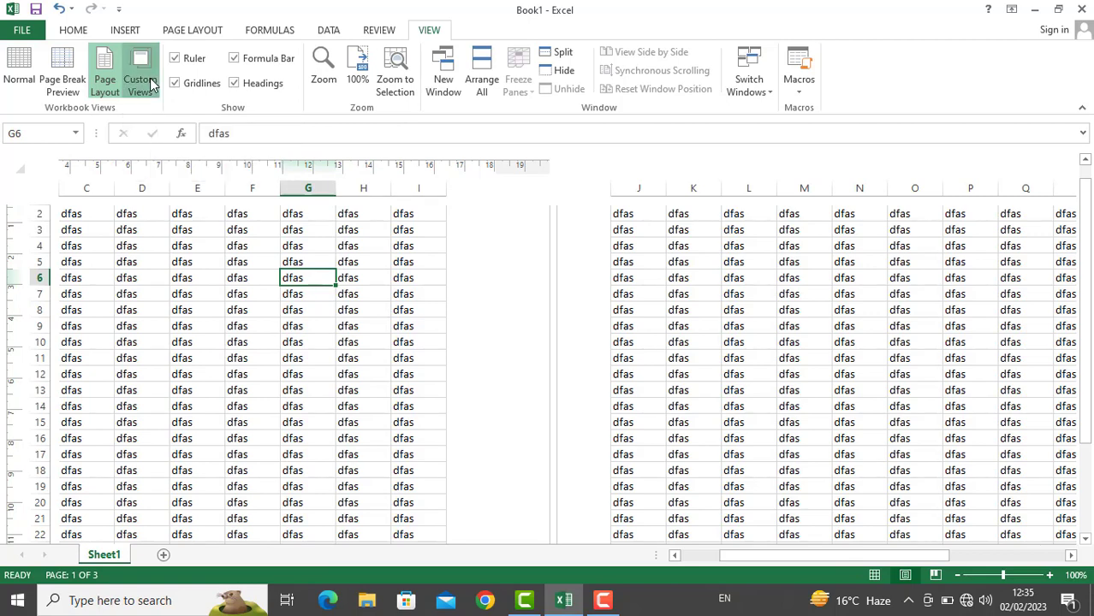
pyautogui.click(771, 325)
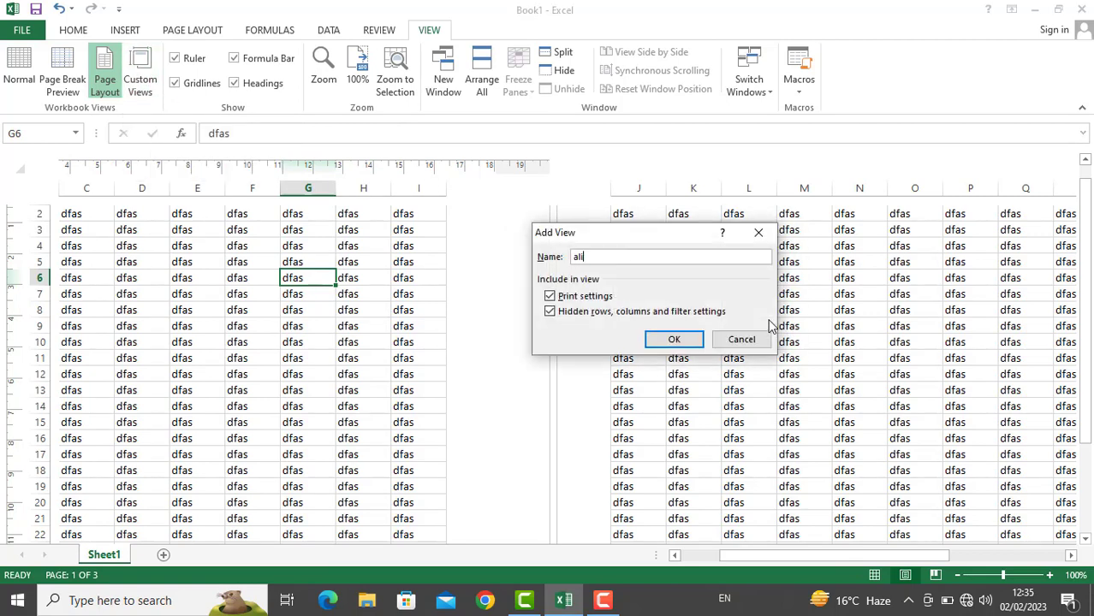
pyautogui.press('Return')
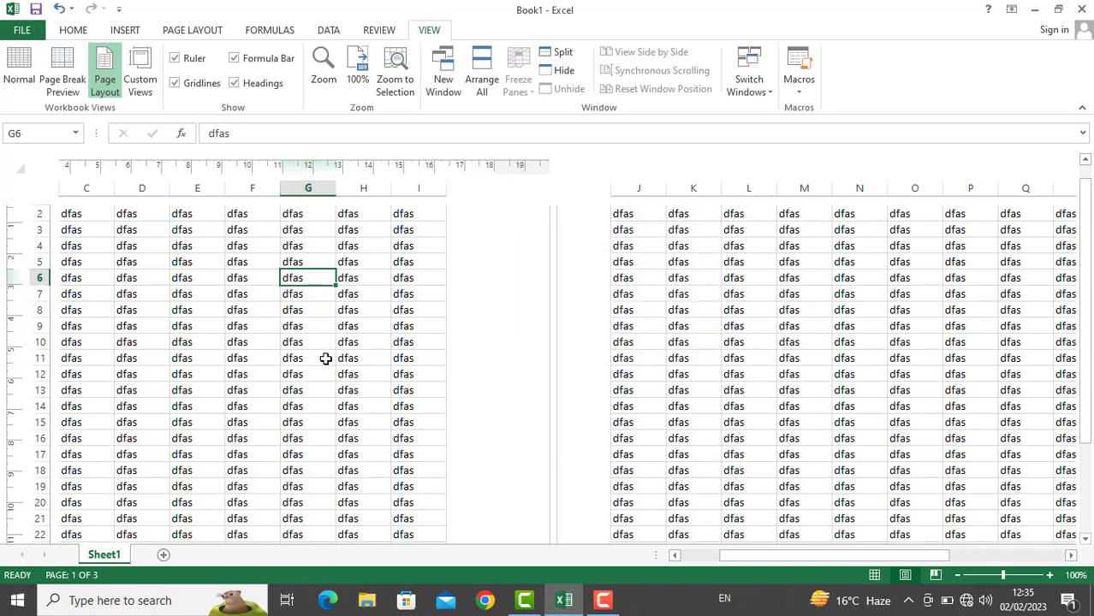
# Open the list of custom views and show the saved view
pyautogui.click(142, 79)
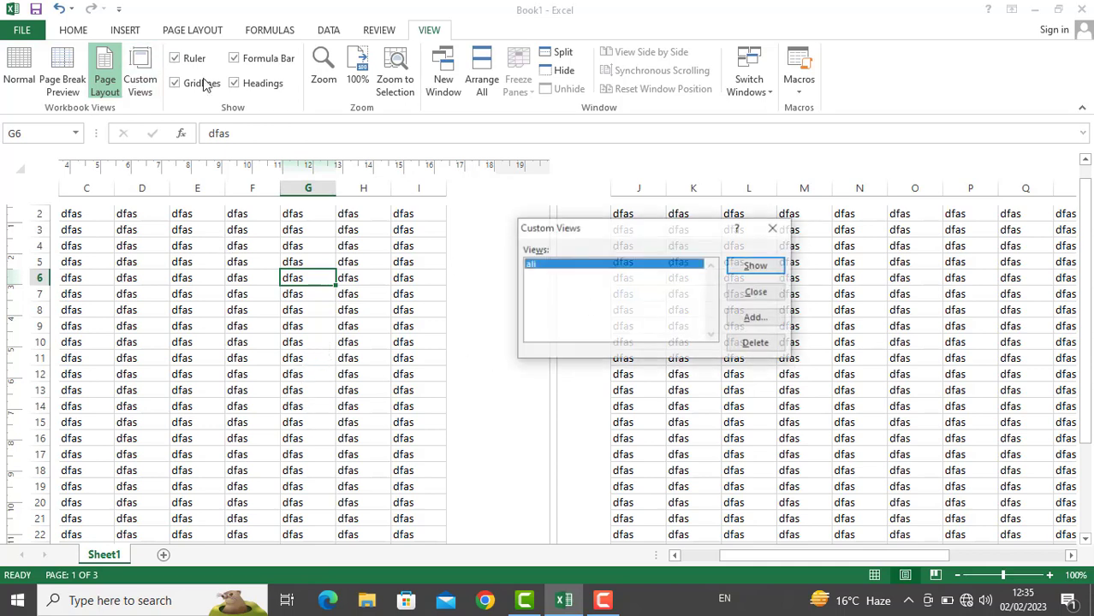
pyautogui.doubleClick(558, 279)
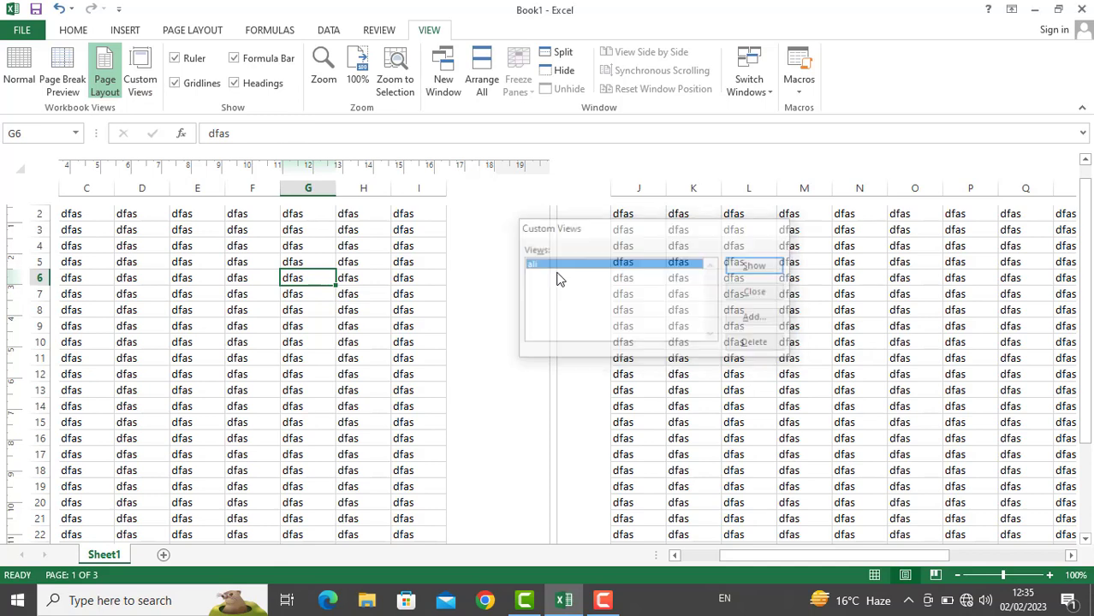
pyautogui.click(139, 79)
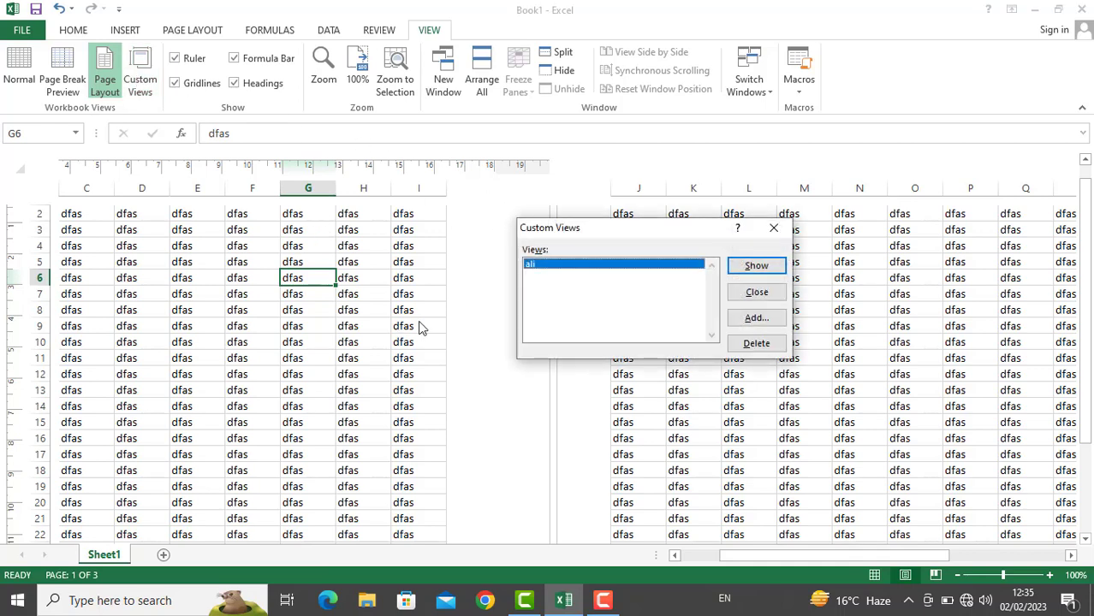
pyautogui.press('Return')
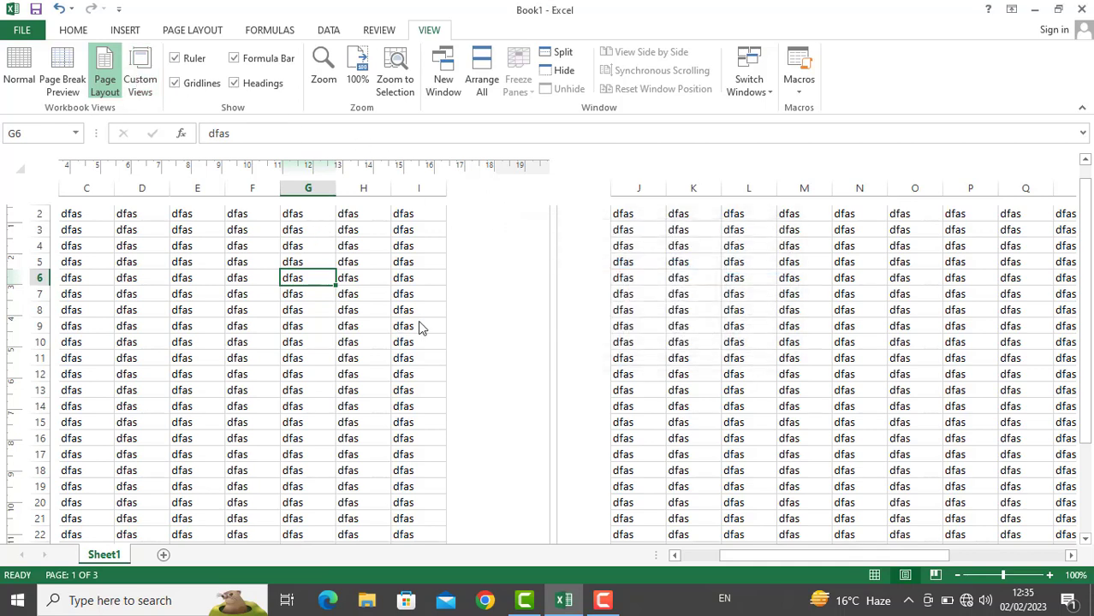
# Create a new blank workbook and fill the range C1:V28 with the text "dfas"
pyautogui.hotkey('ctrl', 'n')
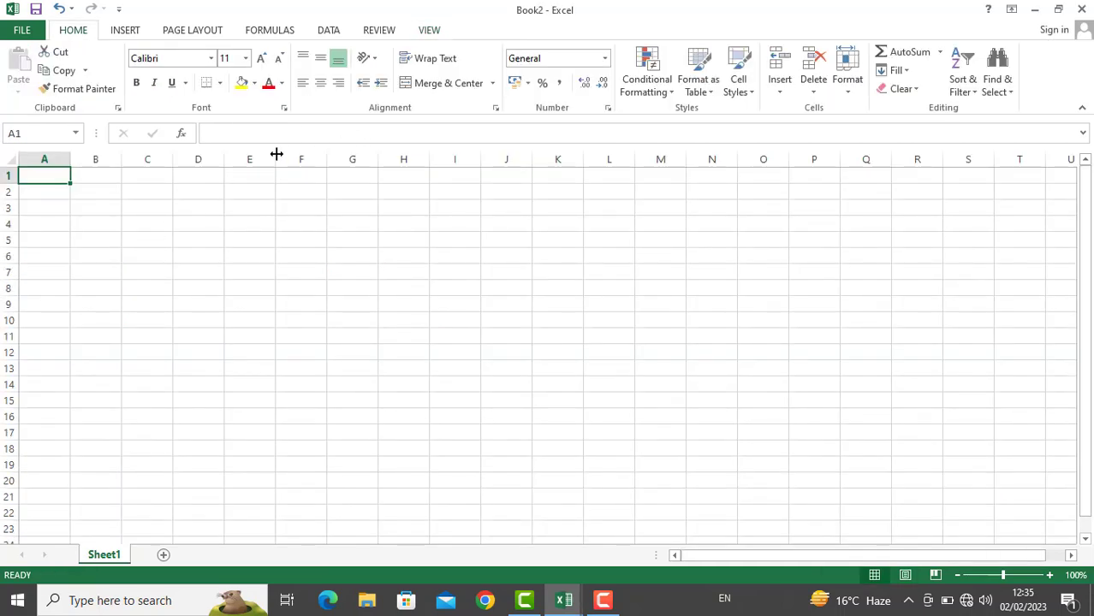
pyautogui.click(430, 30)
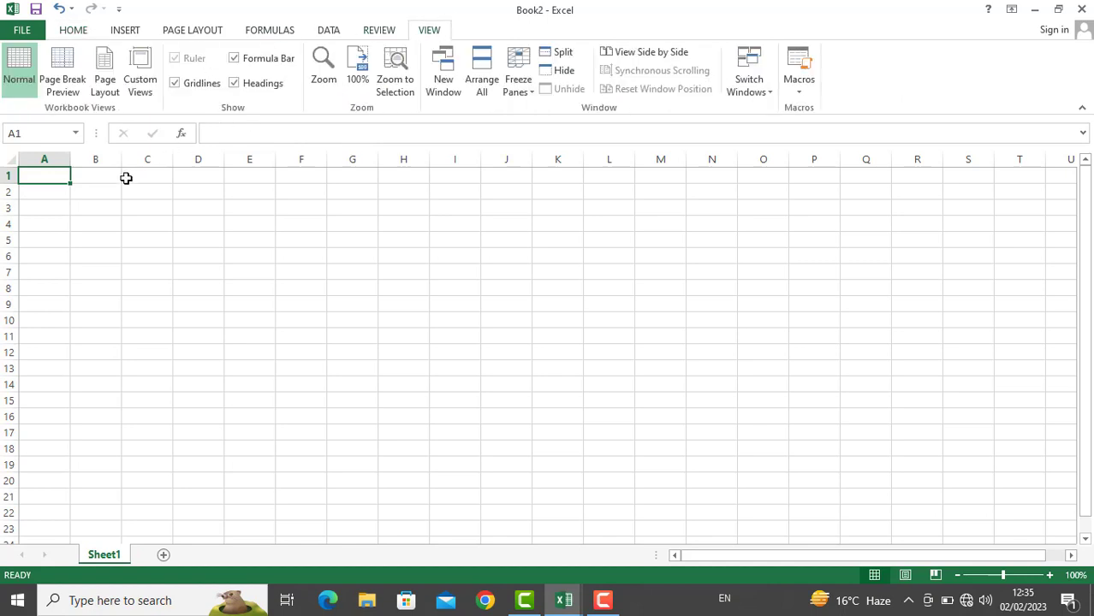
pyautogui.moveTo(126, 178); pyautogui.dragTo(1089, 589)
pyautogui.write('dfas')
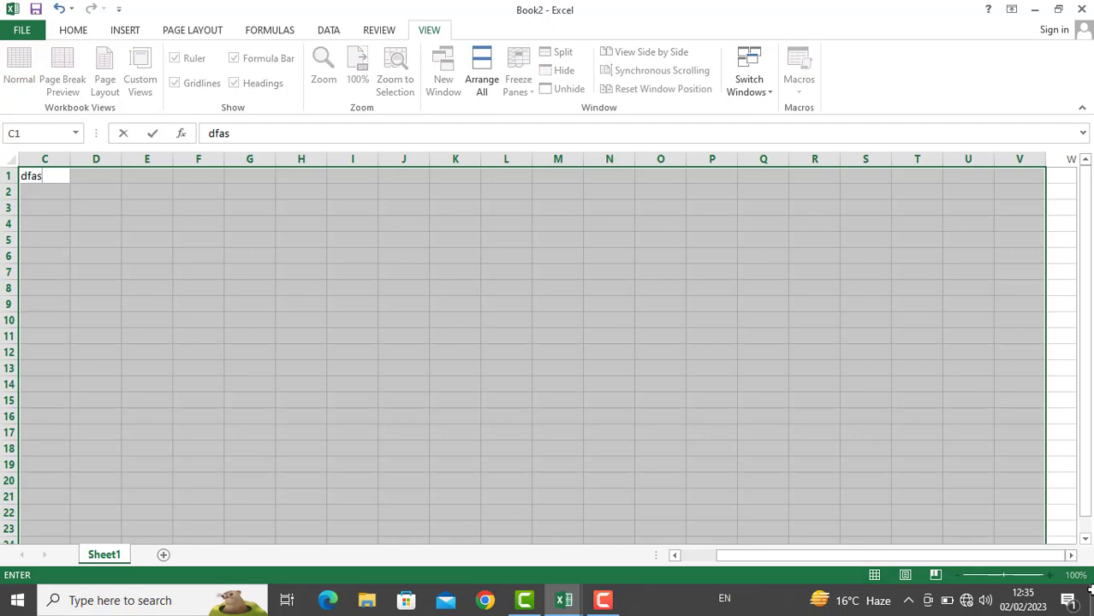
pyautogui.hotkey('ctrl', 'Return')
pyautogui.click(710, 513)
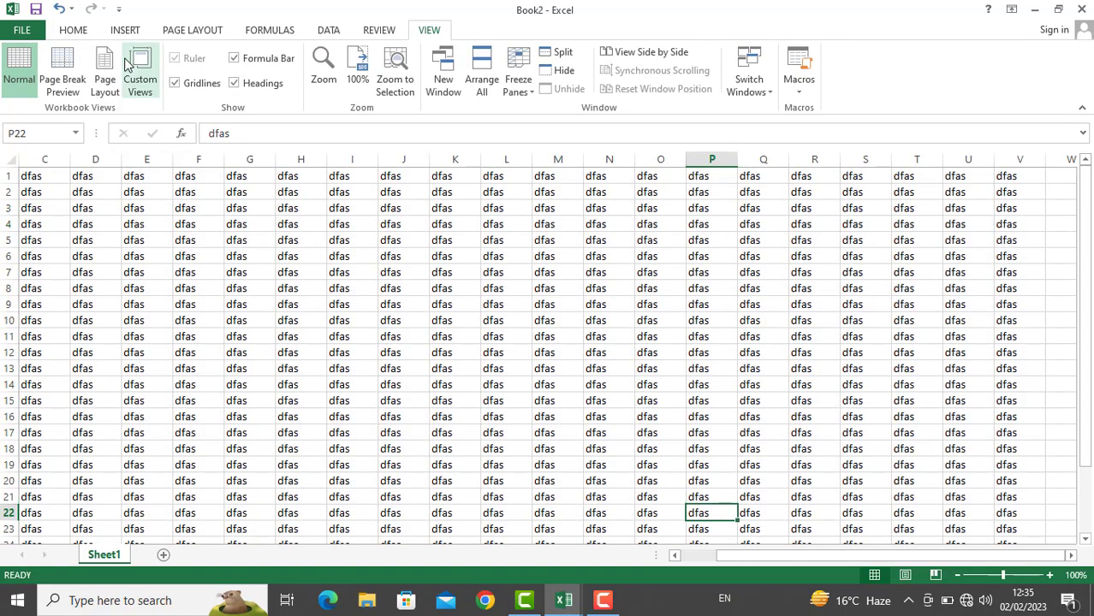
# Display the filled sheet in Page Break Preview and switch it to Page Layout view
pyautogui.click(61, 79)
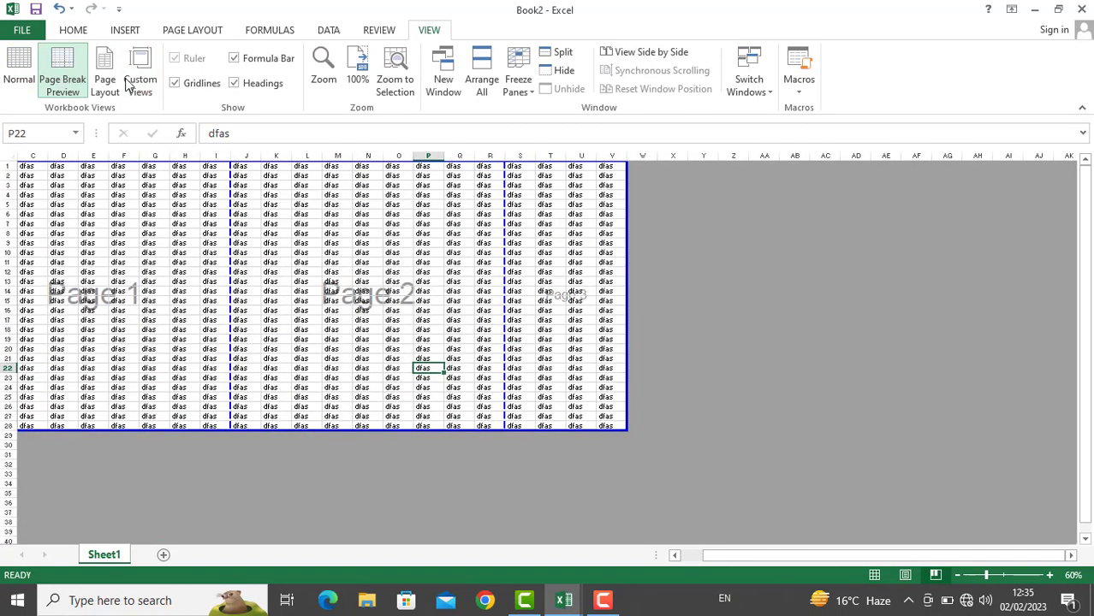
pyautogui.click(101, 77)
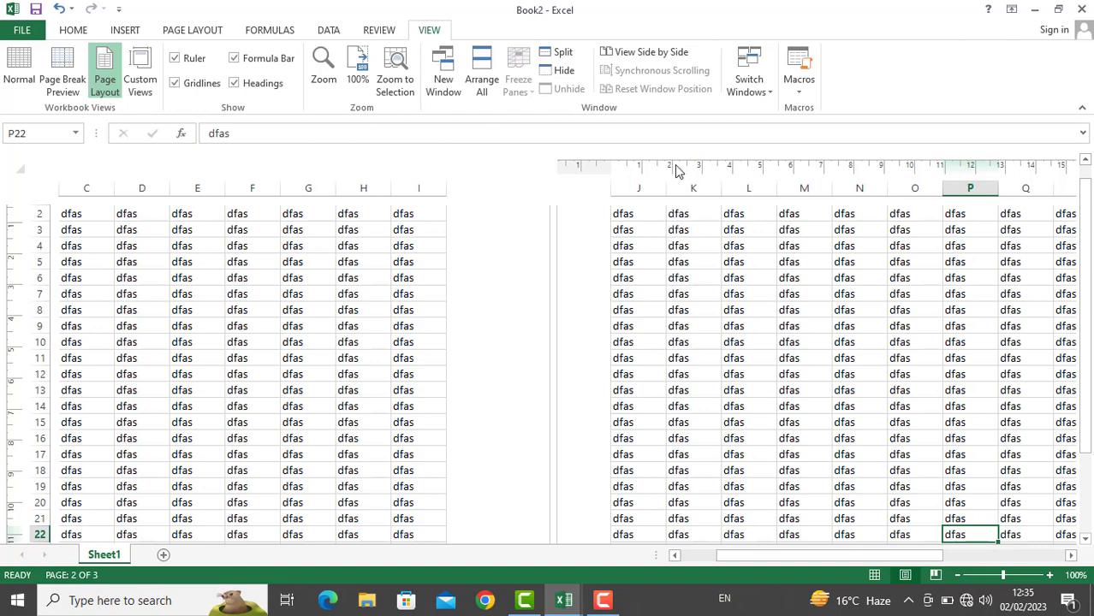
pyautogui.click(193, 63)
# Create another blank workbook and bring up its view options
pyautogui.hotkey('ctrl', 'n')
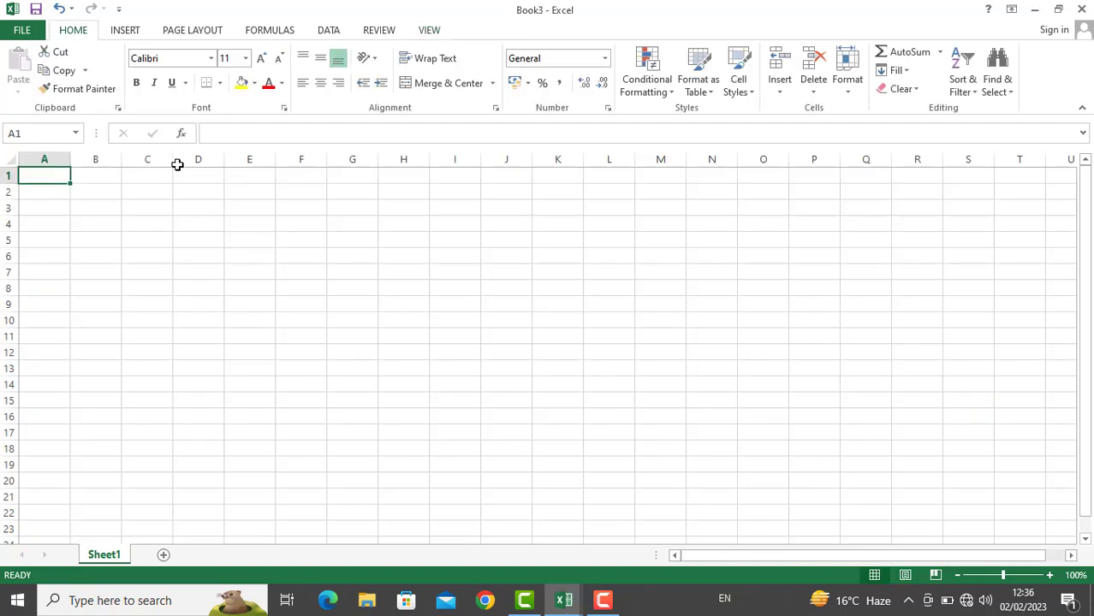
pyautogui.click(430, 30)
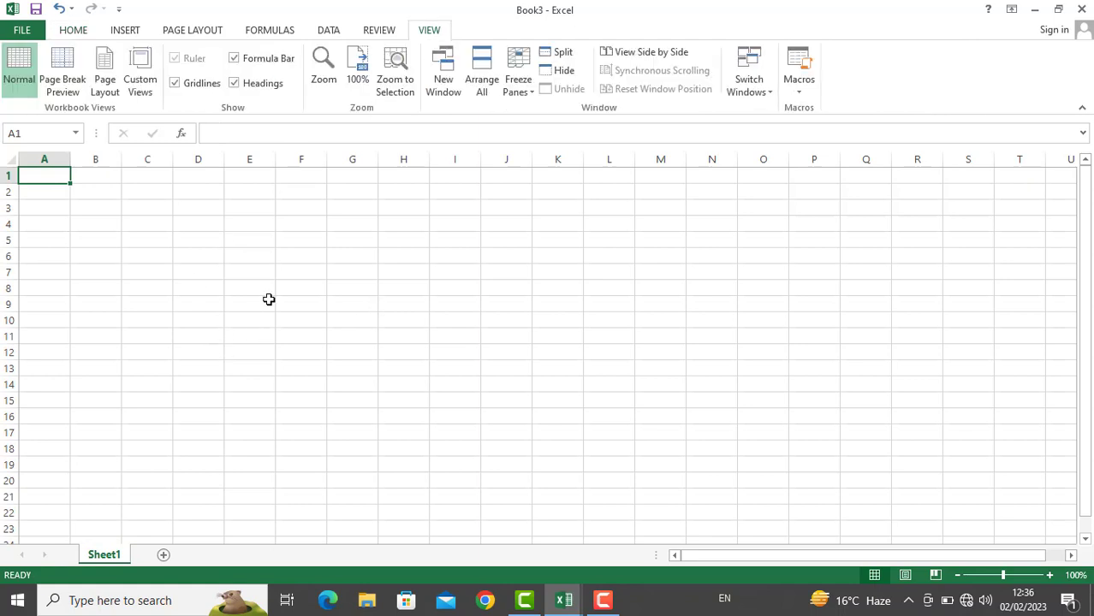
# Hide the formula bar and show it again
pyautogui.click(195, 89)
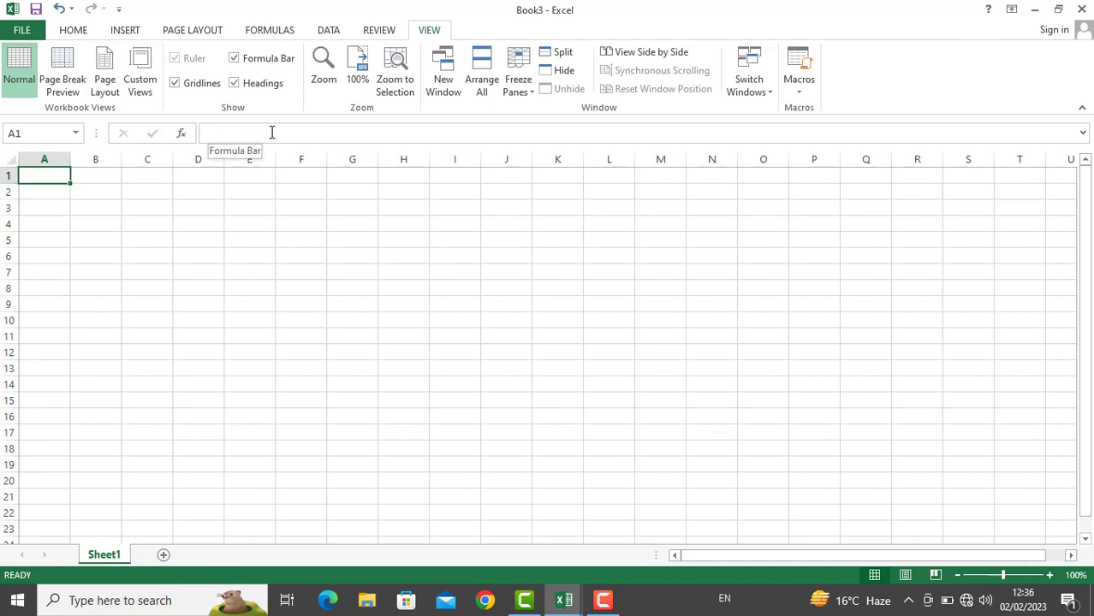
pyautogui.click(264, 63)
pyautogui.click(266, 63)
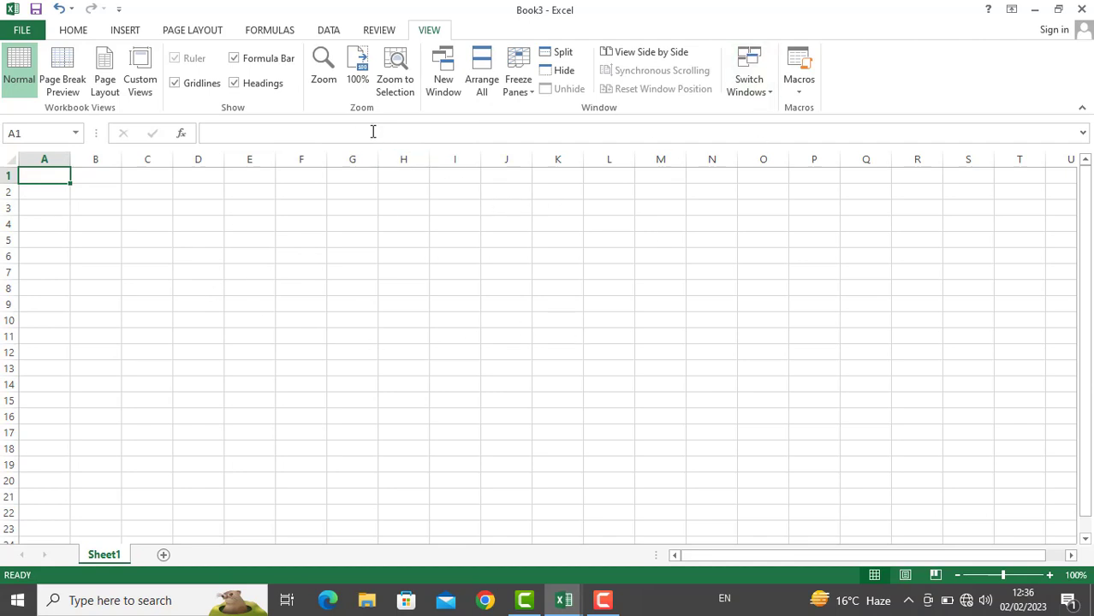
pyautogui.click(238, 61)
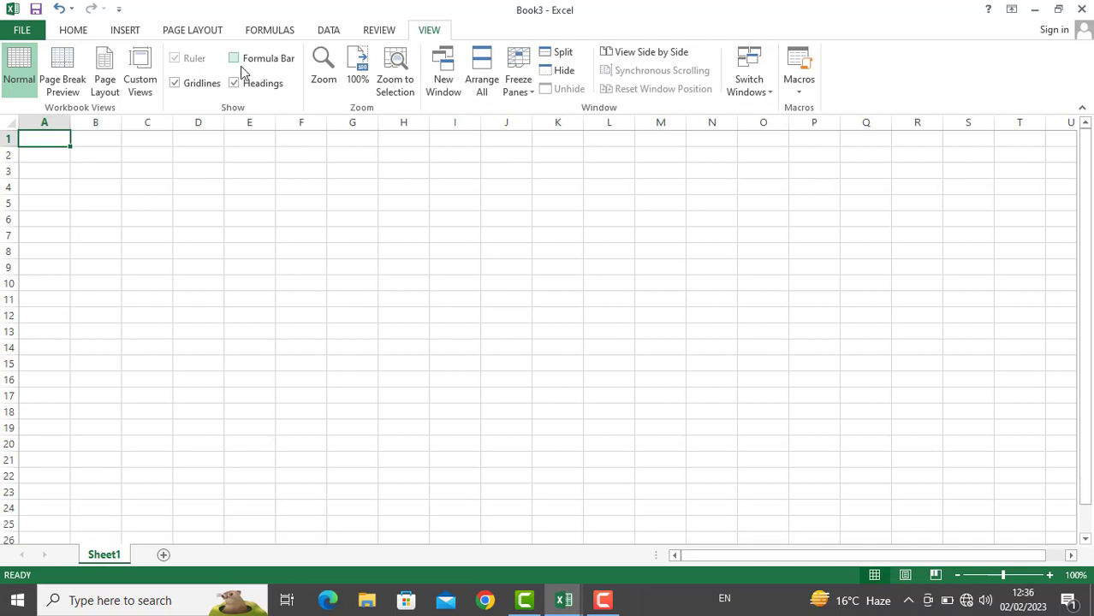
pyautogui.click(238, 60)
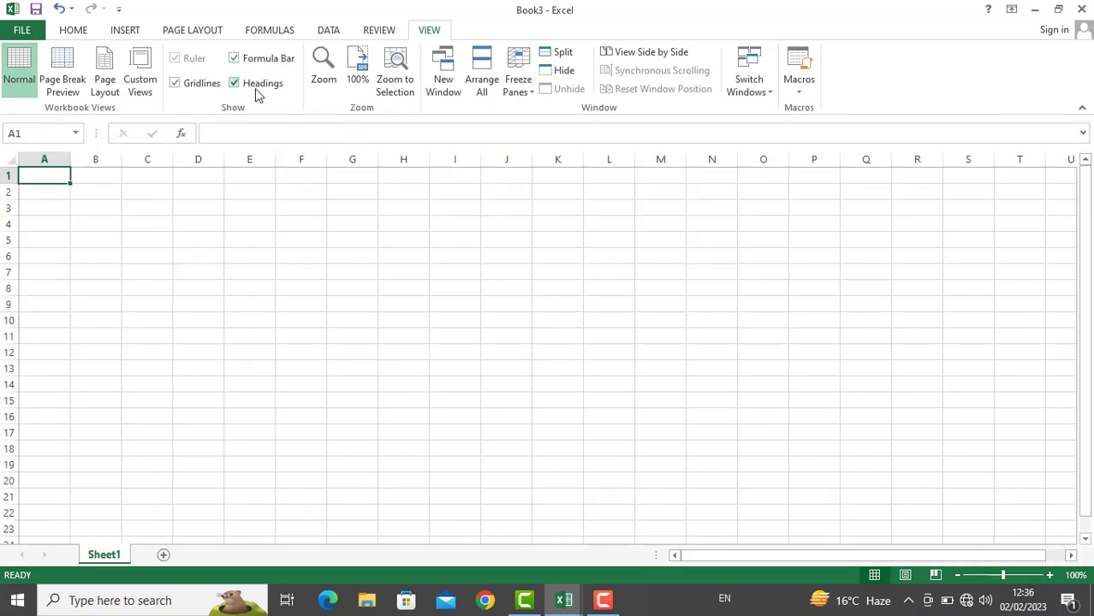
# Fill the range C4:R21 with the text "dfa"
pyautogui.moveTo(148, 226); pyautogui.dragTo(720, 304)
pyautogui.moveTo(837, 422); pyautogui.dragTo(911, 491)
pyautogui.write('dfa')
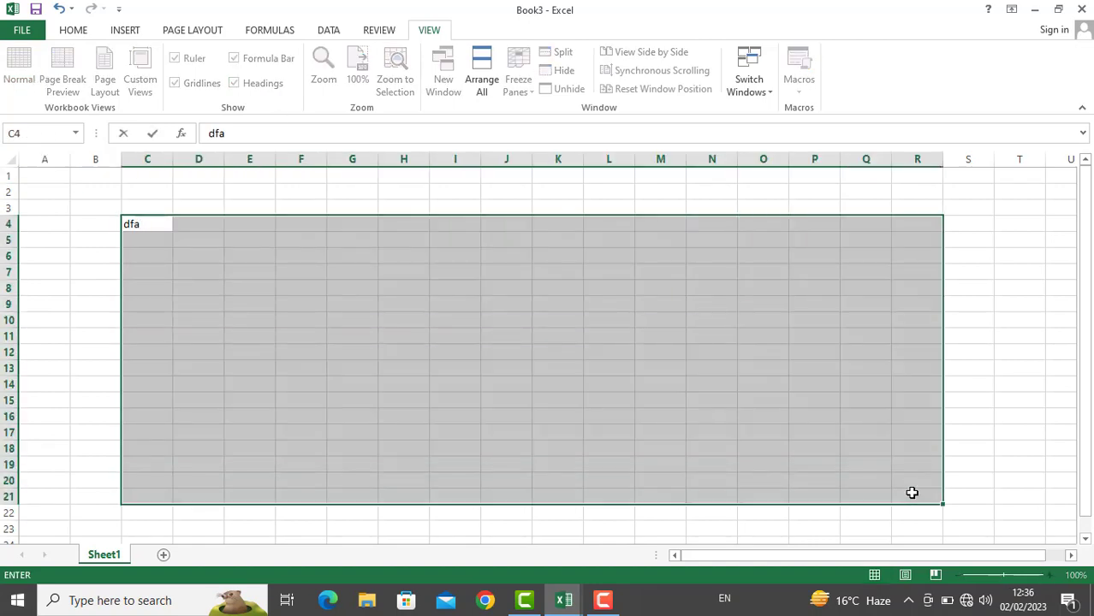
pyautogui.hotkey('ctrl', 'Return')
pyautogui.click(621, 320)
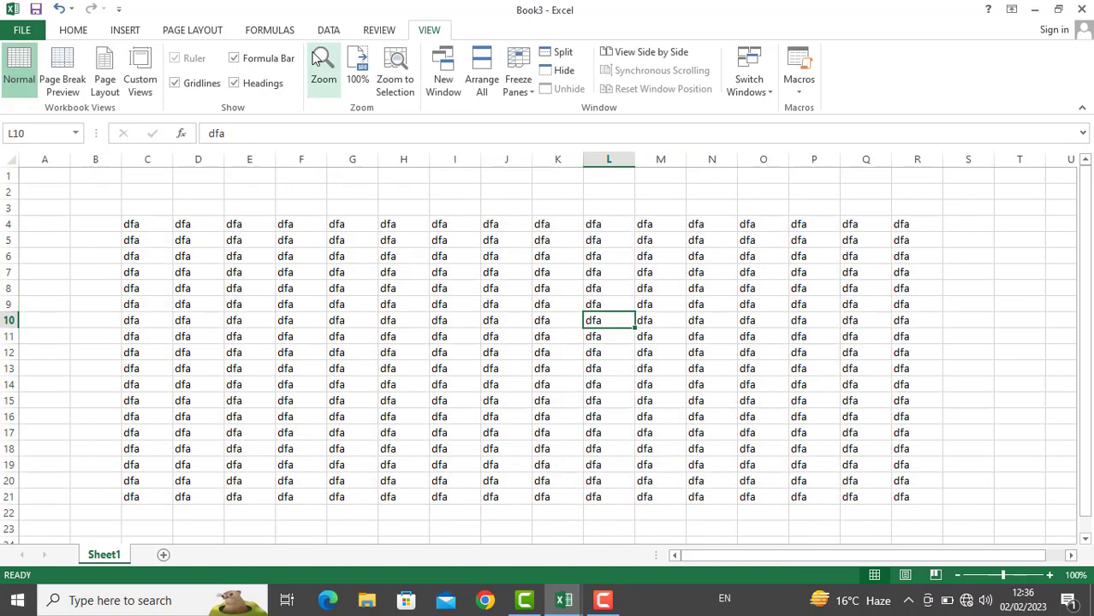
# View the sheet at 200% magnification and zoomed to cell L10, returning to 100% each time
pyautogui.click(319, 60)
pyautogui.click(623, 247)
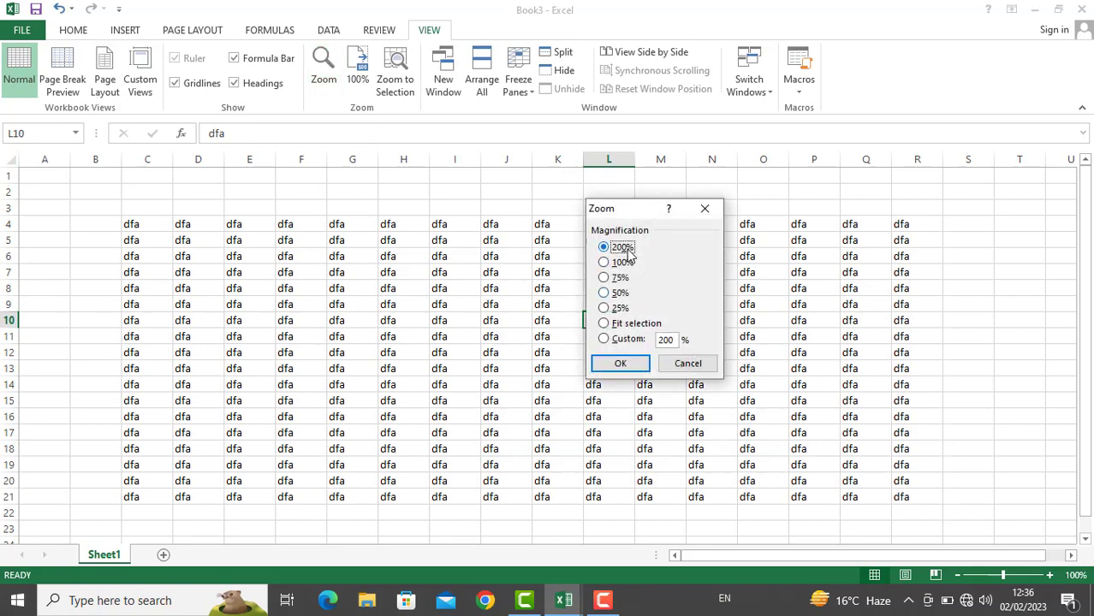
pyautogui.click(620, 363)
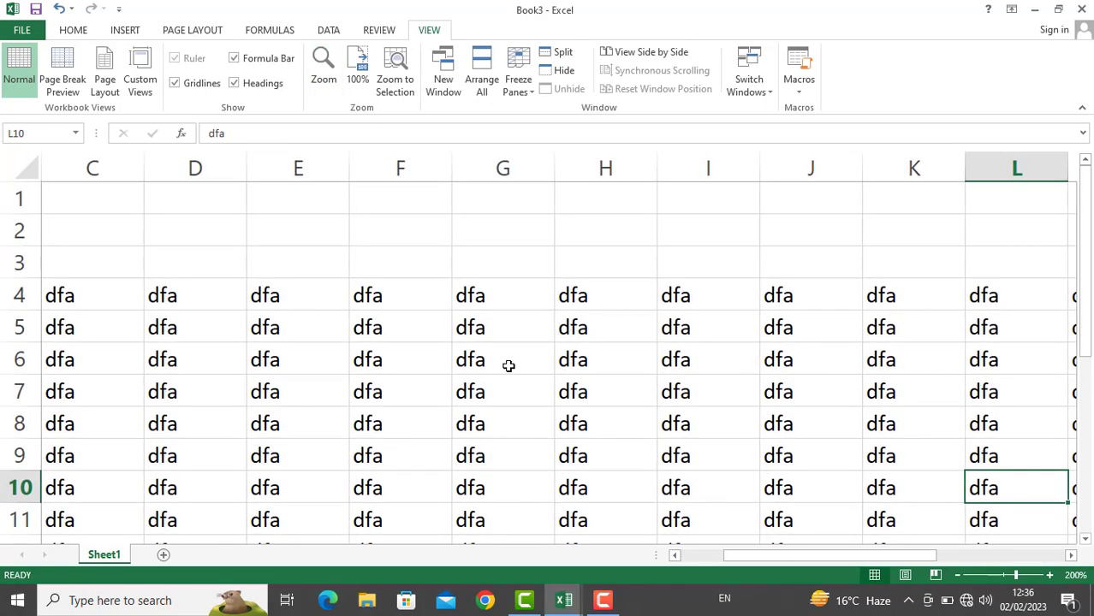
pyautogui.click(361, 73)
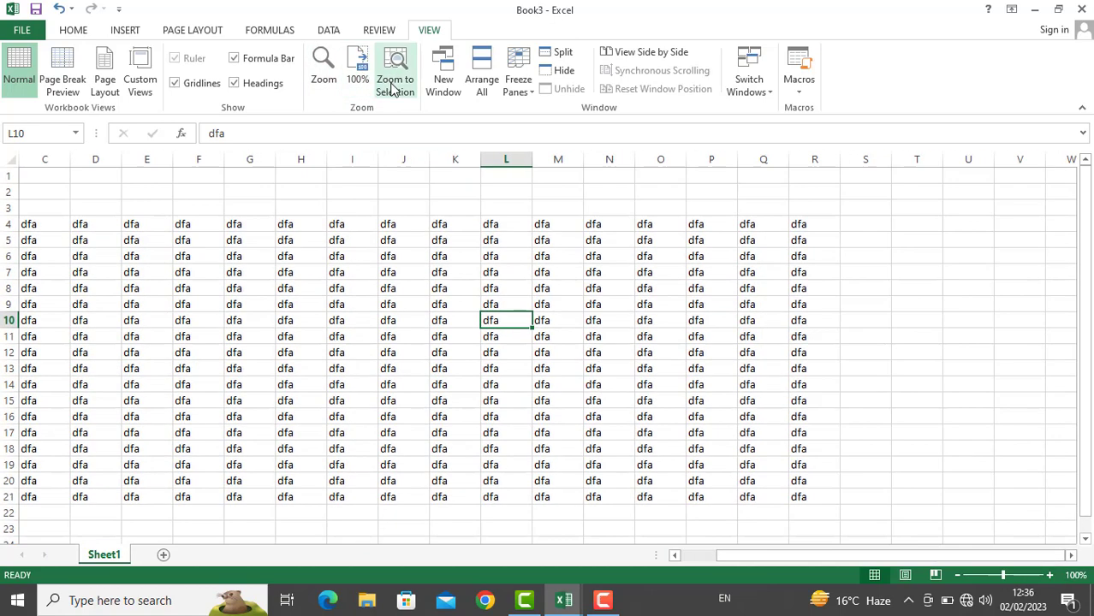
pyautogui.click(393, 85)
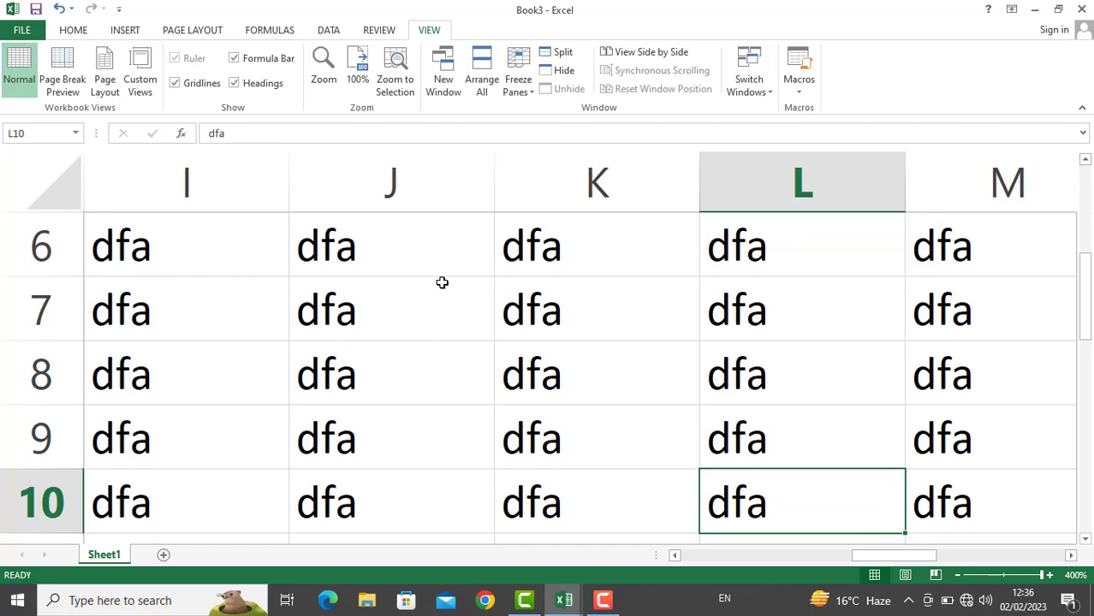
pyautogui.click(358, 70)
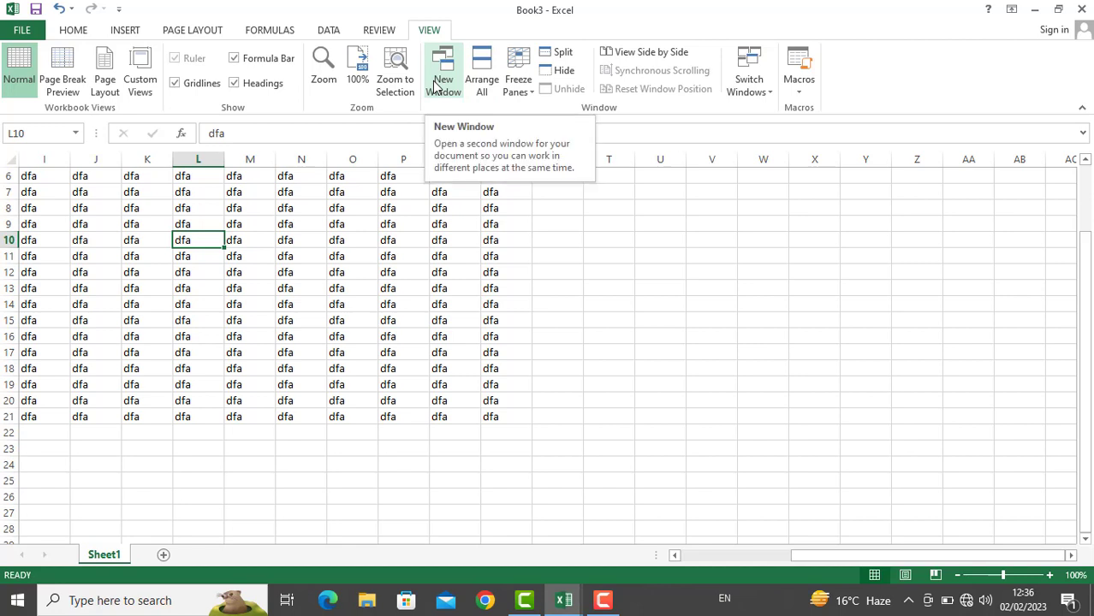
# Open a second window of the Book3 workbook and check it among the open Excel windows
pyautogui.click(564, 600)
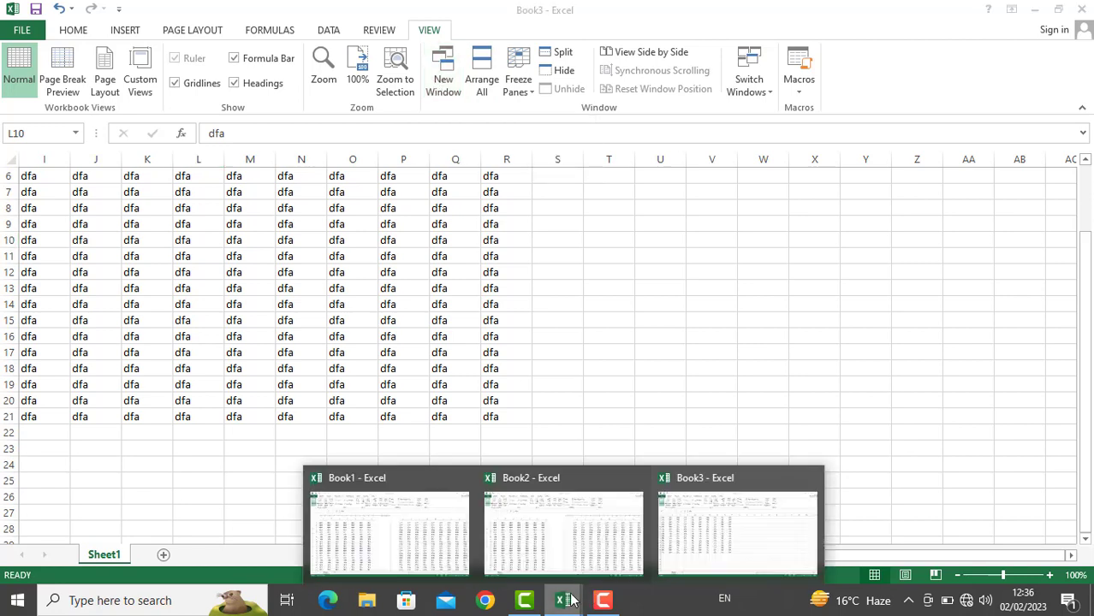
pyautogui.click(434, 241)
pyautogui.click(443, 82)
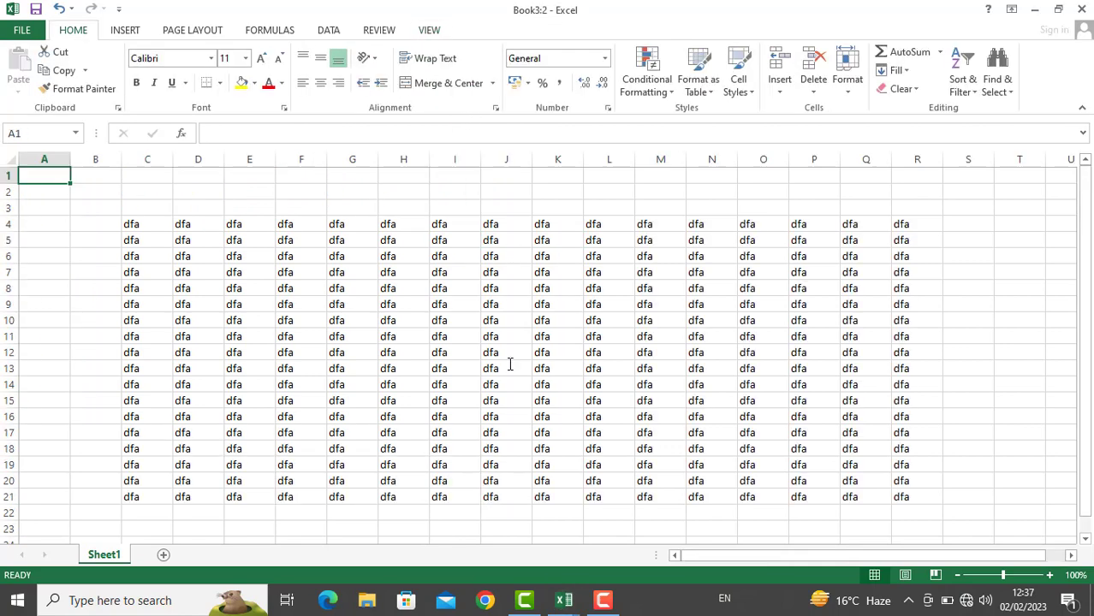
pyautogui.click(565, 595)
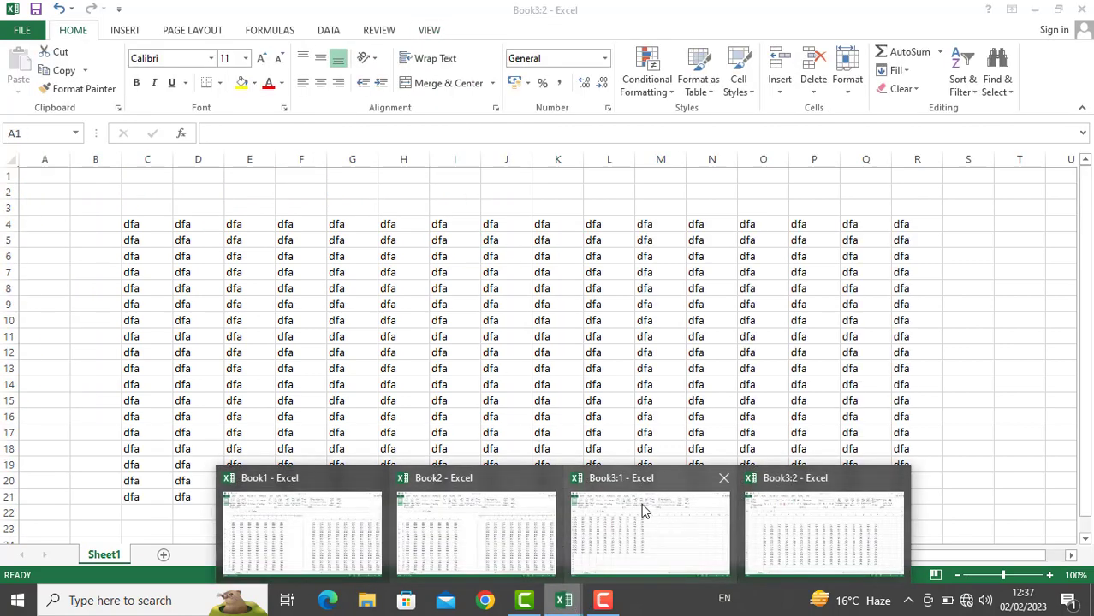
# Arrange all open workbook windows as Tiled and maximize the second Book3 window
pyautogui.click(438, 32)
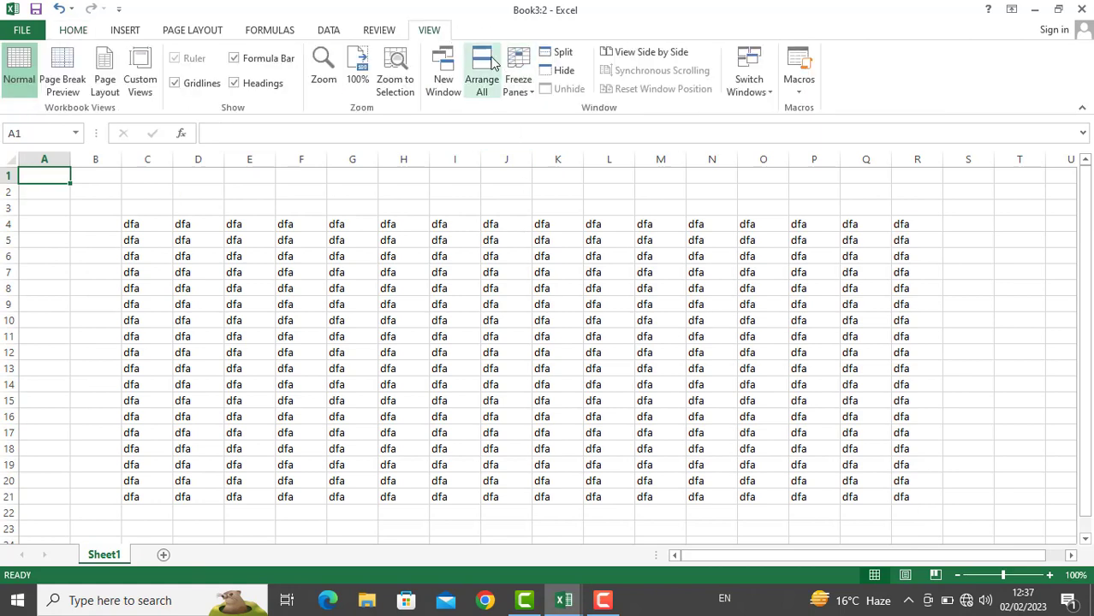
pyautogui.click(492, 64)
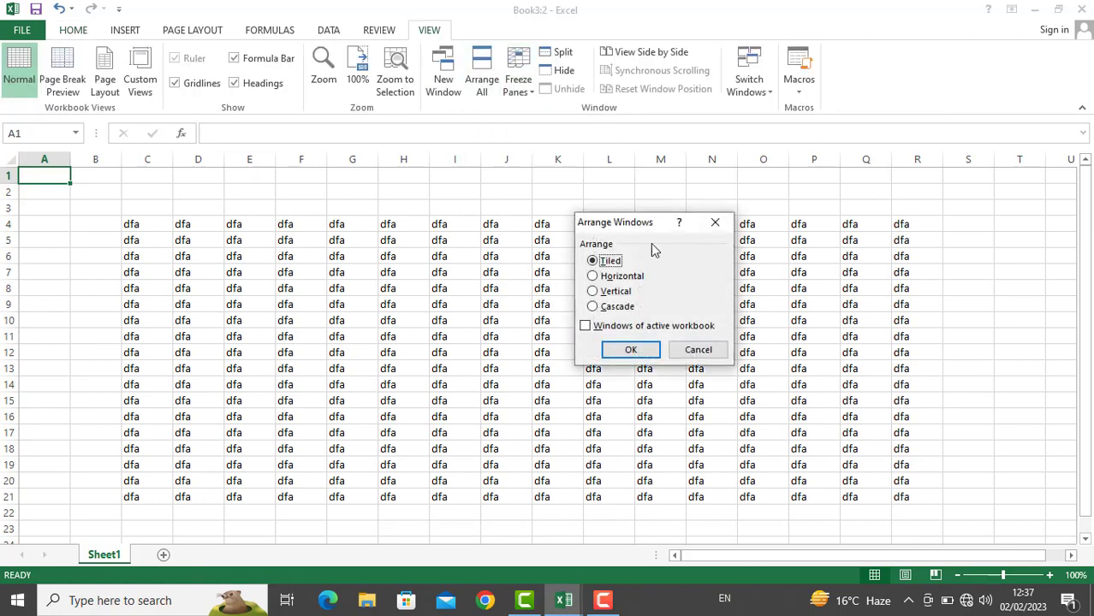
pyautogui.click(630, 351)
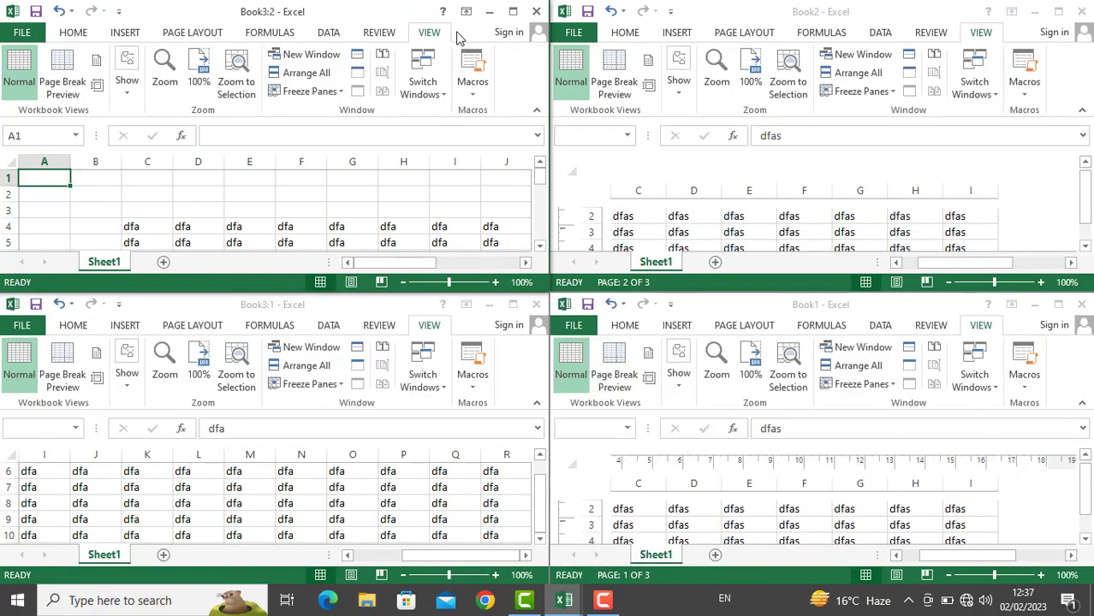
pyautogui.click(512, 11)
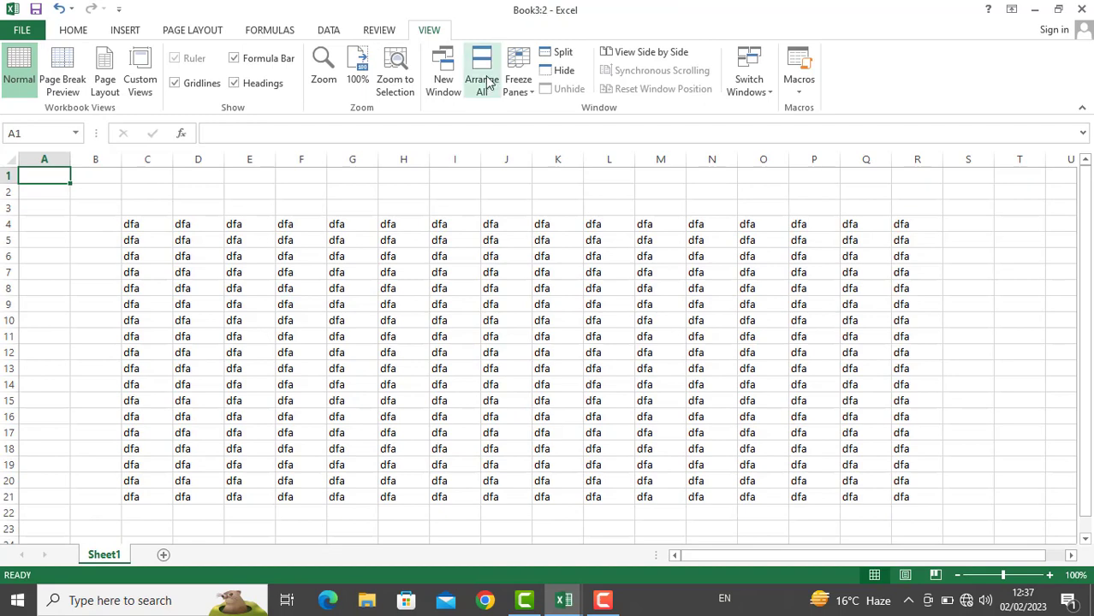
# Close the second Book3 window, discard the Book2 and Book1 workbooks without saving, and maximize Book3
pyautogui.hotkey('ctrl', 'w')
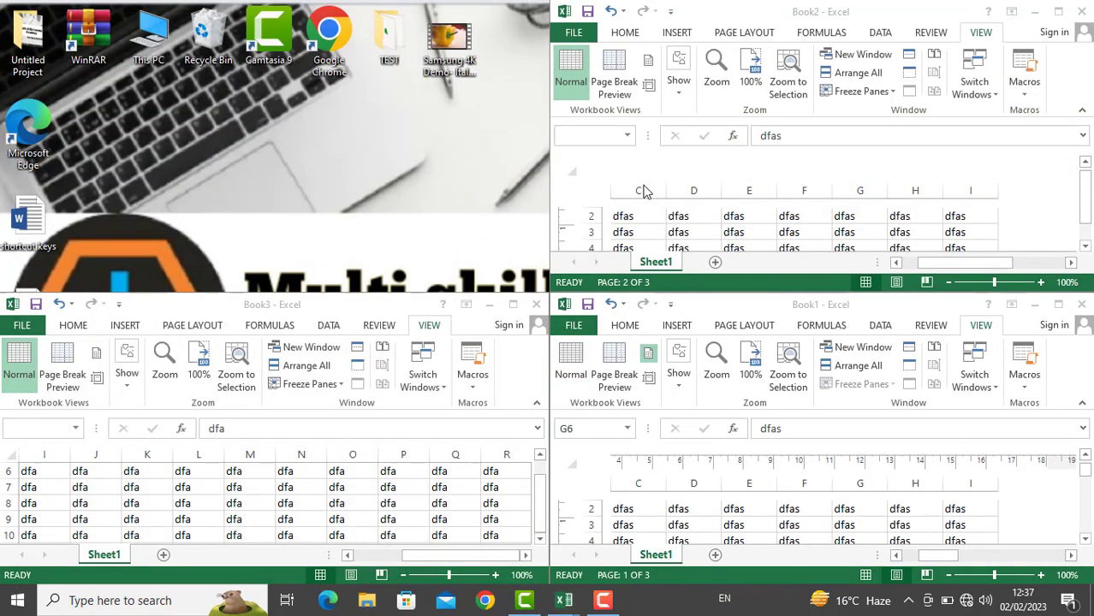
pyautogui.click(1086, 10)
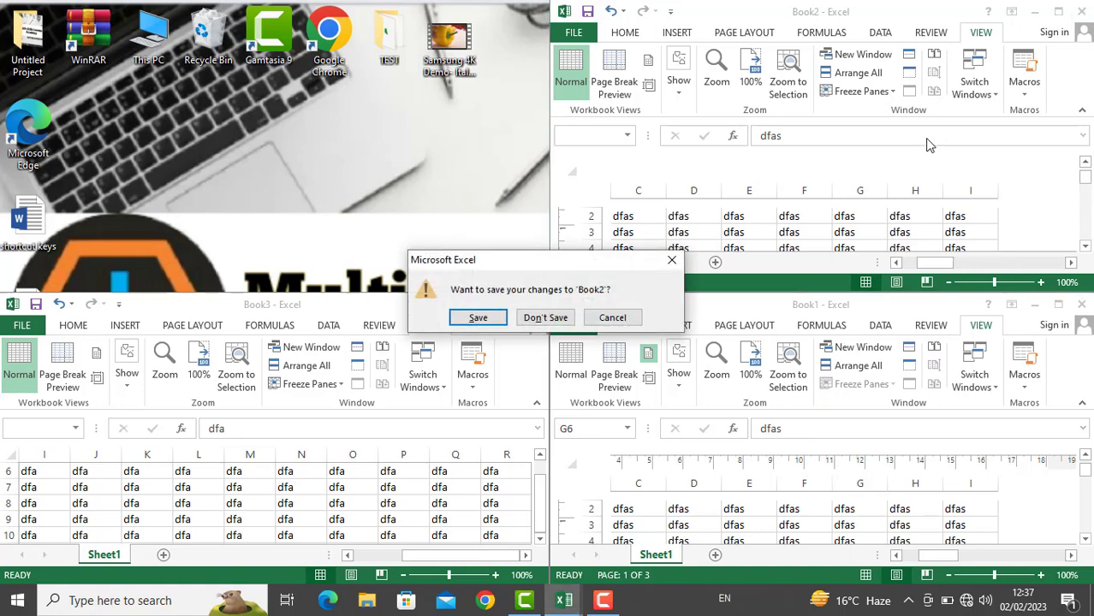
pyautogui.click(544, 318)
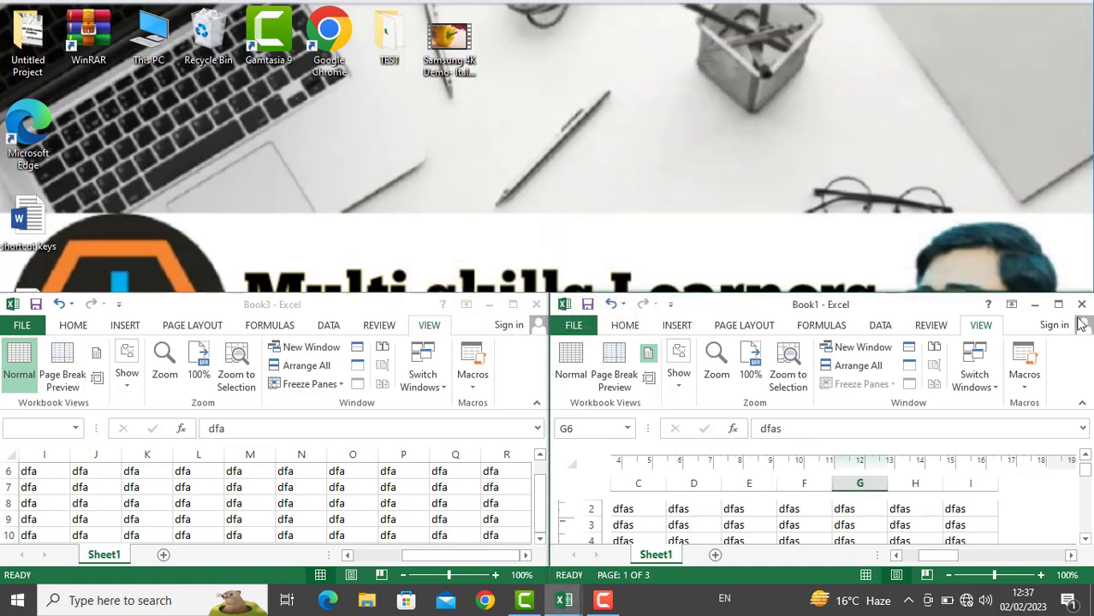
pyautogui.click(1081, 306)
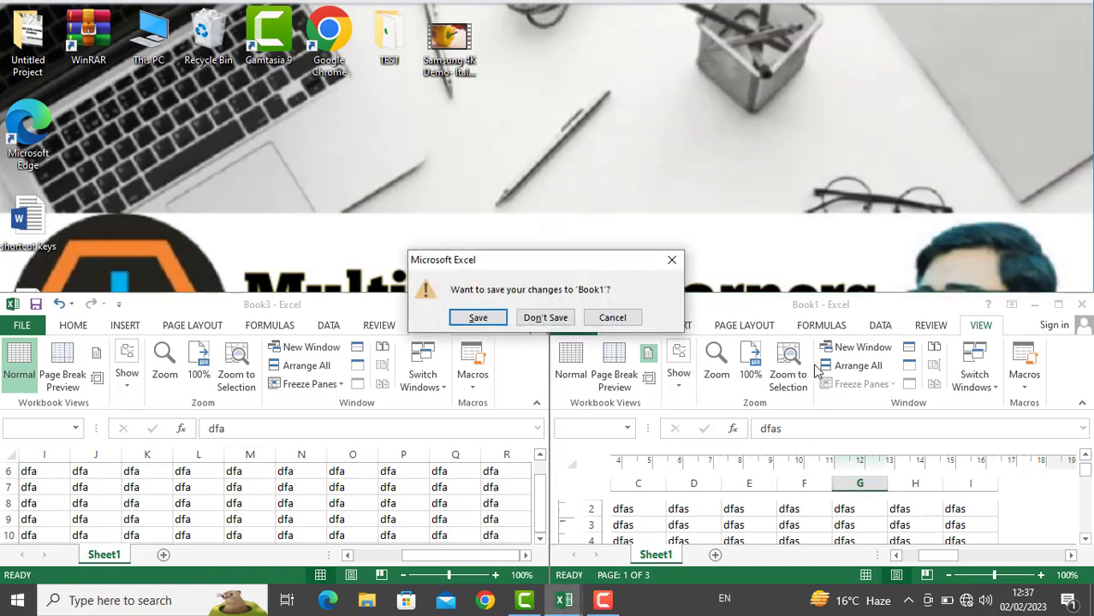
pyautogui.click(545, 316)
pyautogui.click(513, 304)
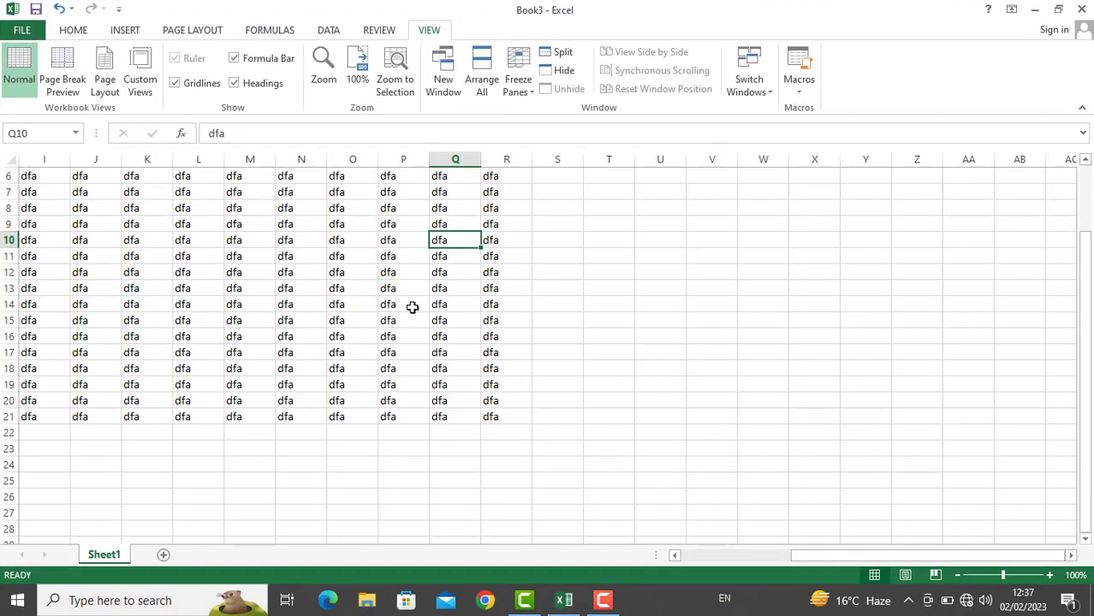
# Clear all the "dfa" entries from the Book3 sheet and go to cell J1
pyautogui.hotkey('ctrl', 'a')
pyautogui.press('Delete')
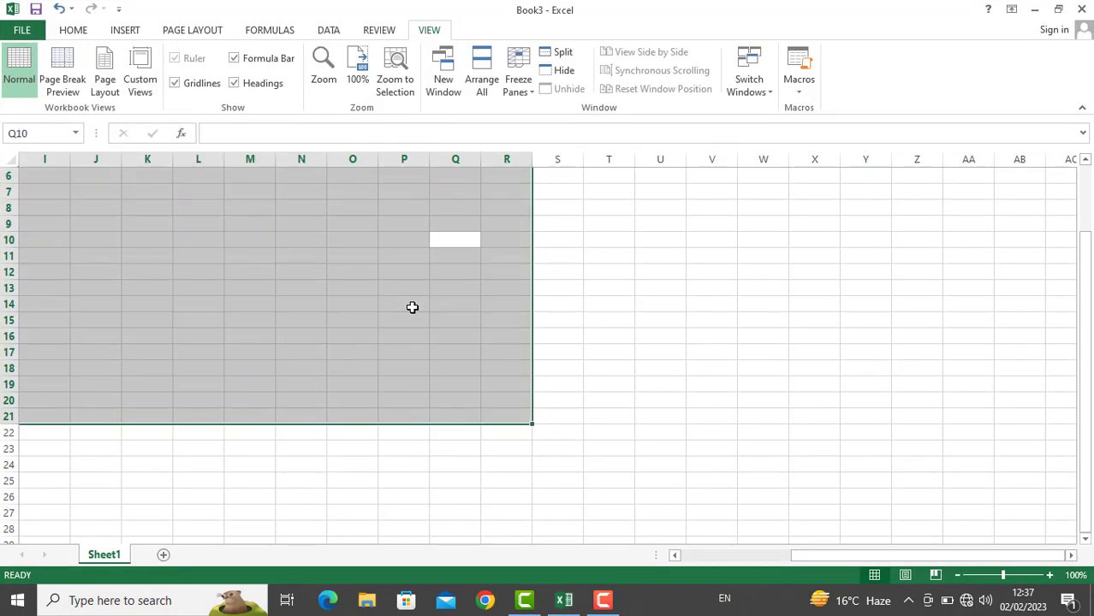
pyautogui.click(86, 295)
pyautogui.press('Up')
pyautogui.press('Up')
pyautogui.press('Up')
pyautogui.press('Up')
pyautogui.press('Up')
pyautogui.press('Up')
pyautogui.press('Up')
pyautogui.press('Up')
pyautogui.press('Up')
pyautogui.press('Up')
pyautogui.press('Up')
pyautogui.press('Up')
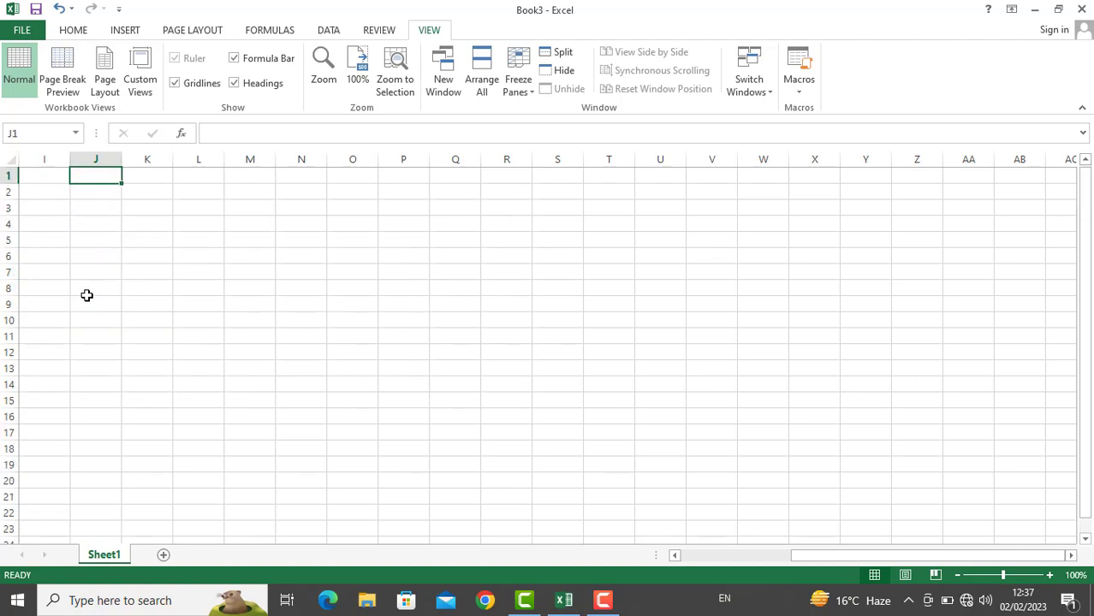
# Move down column I to row 28 to watch how row 1 behaves when unfrozen, and return to cell I1
pyautogui.click(44, 252)
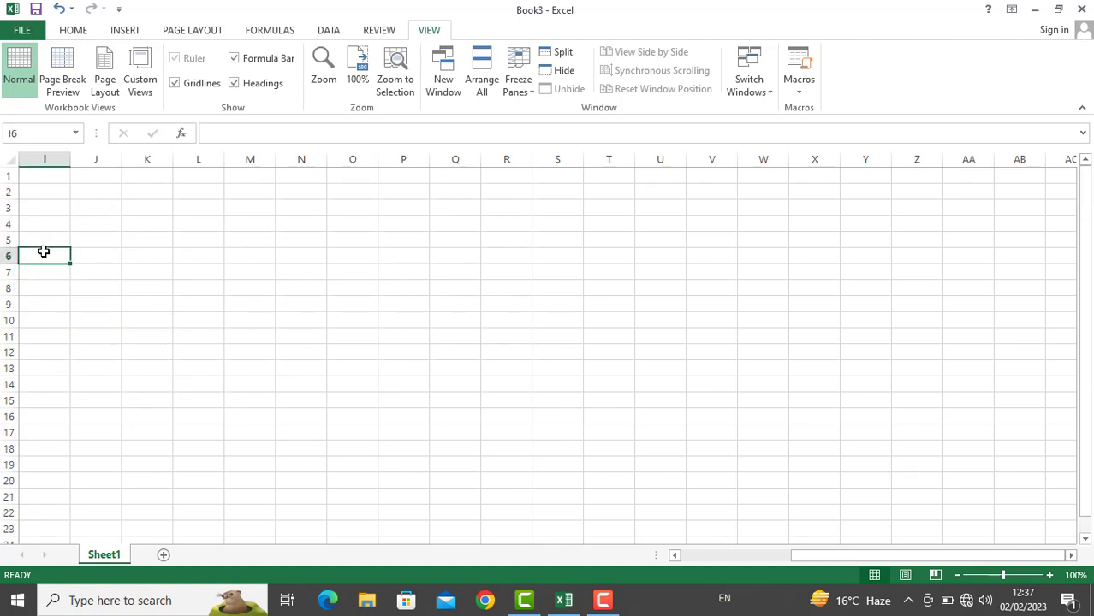
pyautogui.press('Down')
pyautogui.press('Down')
pyautogui.press('Down')
pyautogui.press('Down')
pyautogui.press('Down')
pyautogui.press('Down')
pyautogui.press('Down')
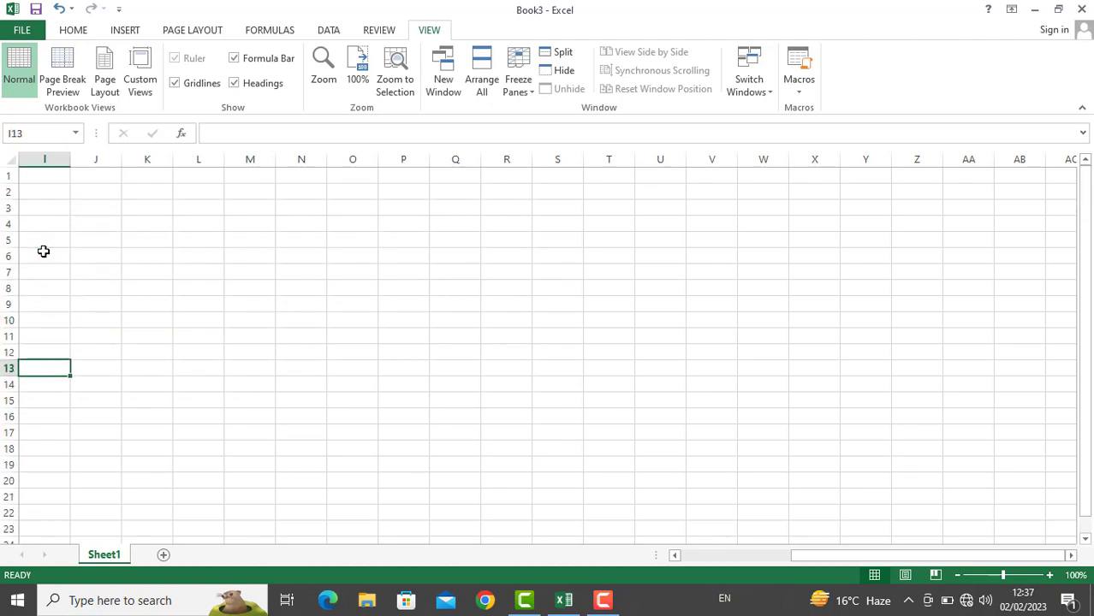
pyautogui.press('Down')
pyautogui.press('Down')
pyautogui.press('Down')
pyautogui.press('Down')
pyautogui.press('Down')
pyautogui.press('Down')
pyautogui.press('Down')
pyautogui.press('Down')
pyautogui.press('Down')
pyautogui.press('Down')
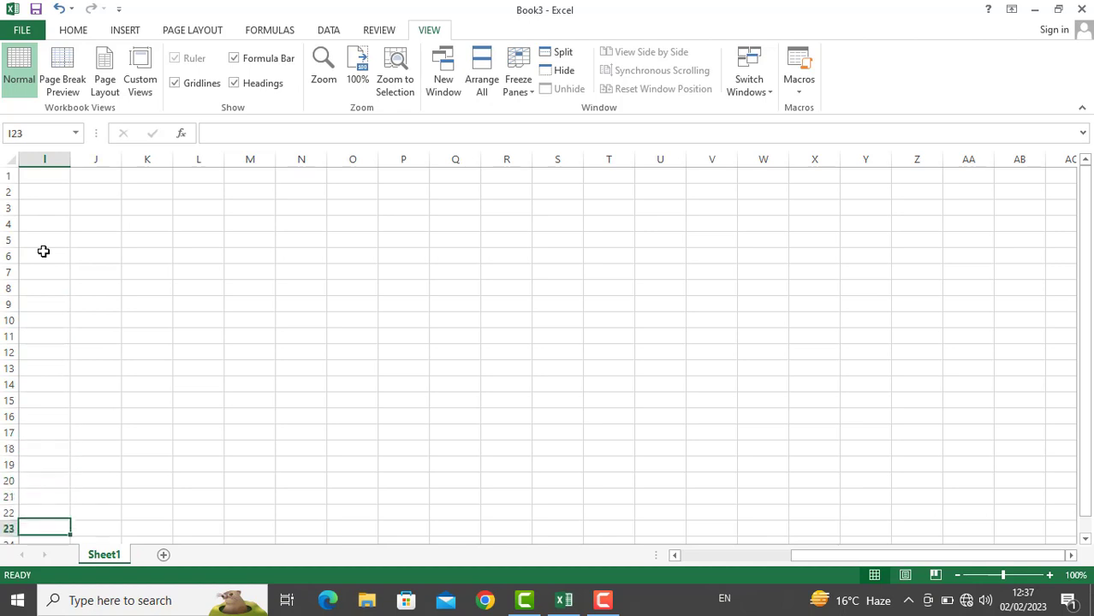
pyautogui.press('Down')
pyautogui.press('Down')
pyautogui.press('Down')
pyautogui.press('Down')
pyautogui.press('Down')
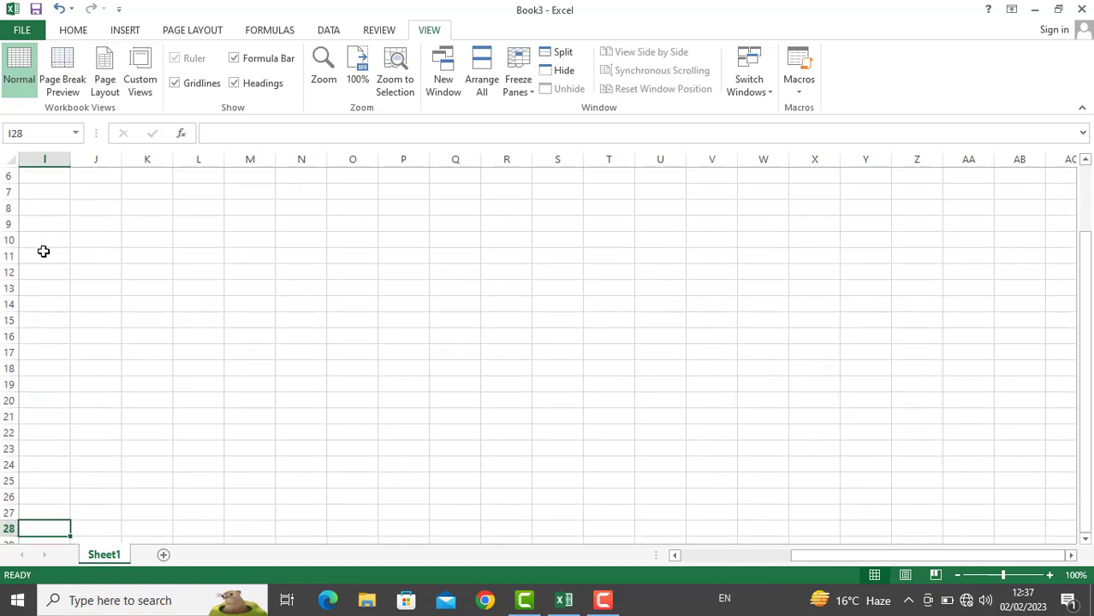
pyautogui.hotkey('ctrl', 'Up')
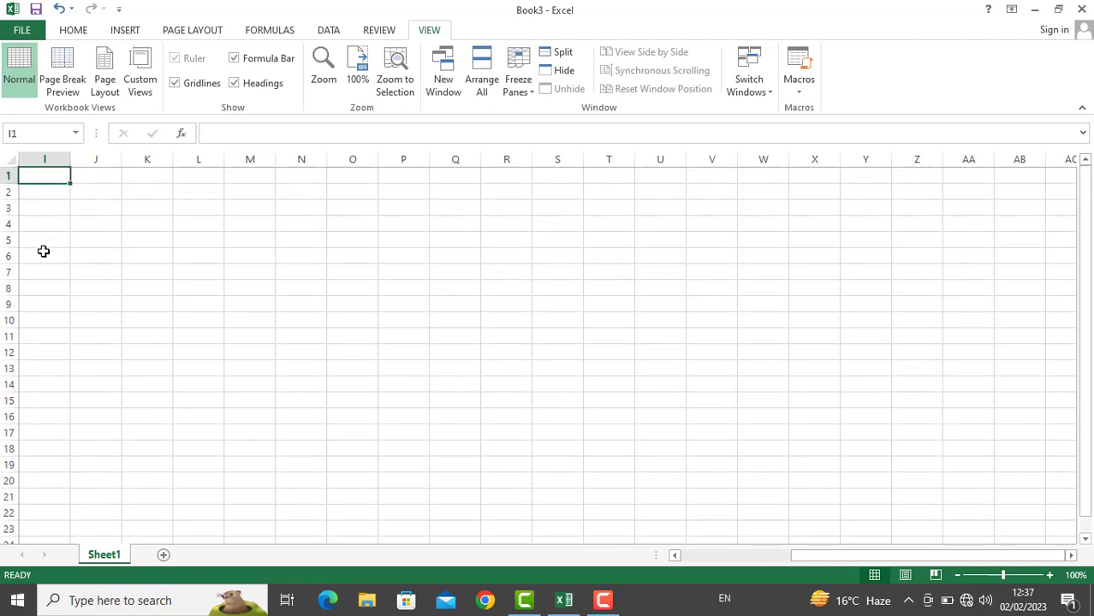
# Freeze the top row of the sheet
pyautogui.click(9, 175)
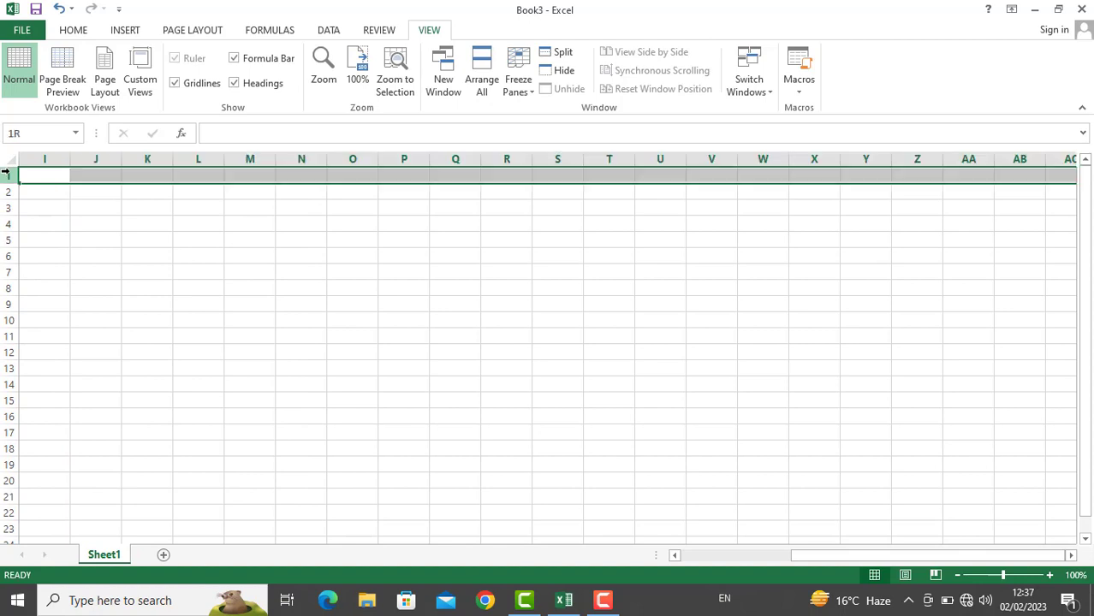
pyautogui.click(518, 81)
pyautogui.click(522, 159)
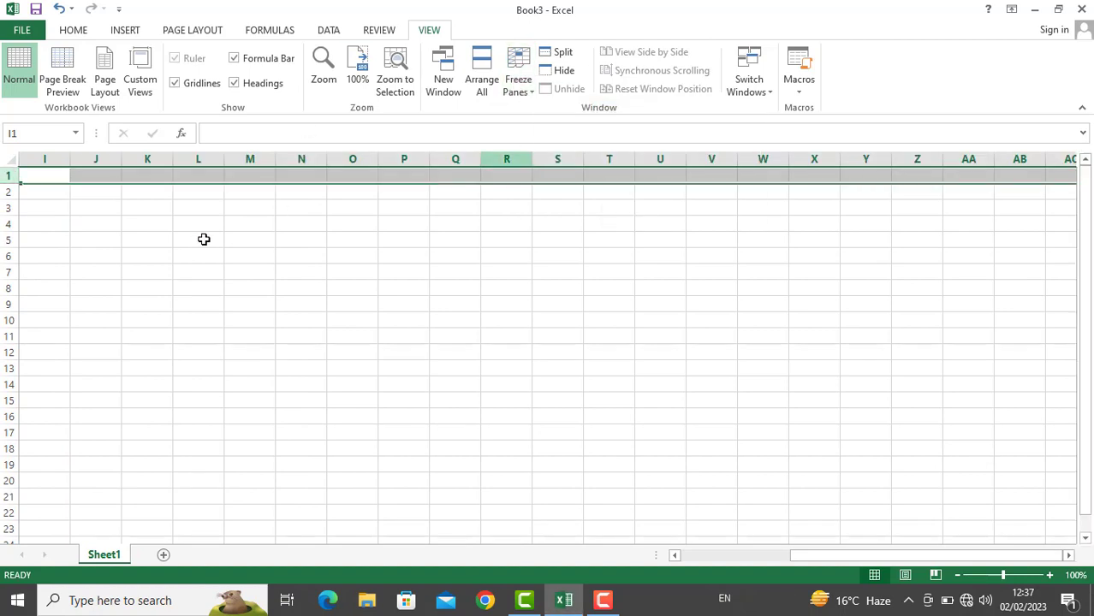
# Move down column I to row 51 to examine how the frozen top row behaves during scrolling
pyautogui.click(34, 221)
pyautogui.press('Down')
pyautogui.press('Down')
pyautogui.press('Down')
pyautogui.press('Down')
pyautogui.press('Down')
pyautogui.press('Down')
pyautogui.press('Down')
pyautogui.press('Down')
pyautogui.press('Down')
pyautogui.press('Down')
pyautogui.press('Down')
pyautogui.press('Down')
pyautogui.press('Down')
pyautogui.press('Down')
pyautogui.press('Down')
pyautogui.press('Down')
pyautogui.press('Down')
pyautogui.press('Down')
pyautogui.press('Down')
pyautogui.press('Down')
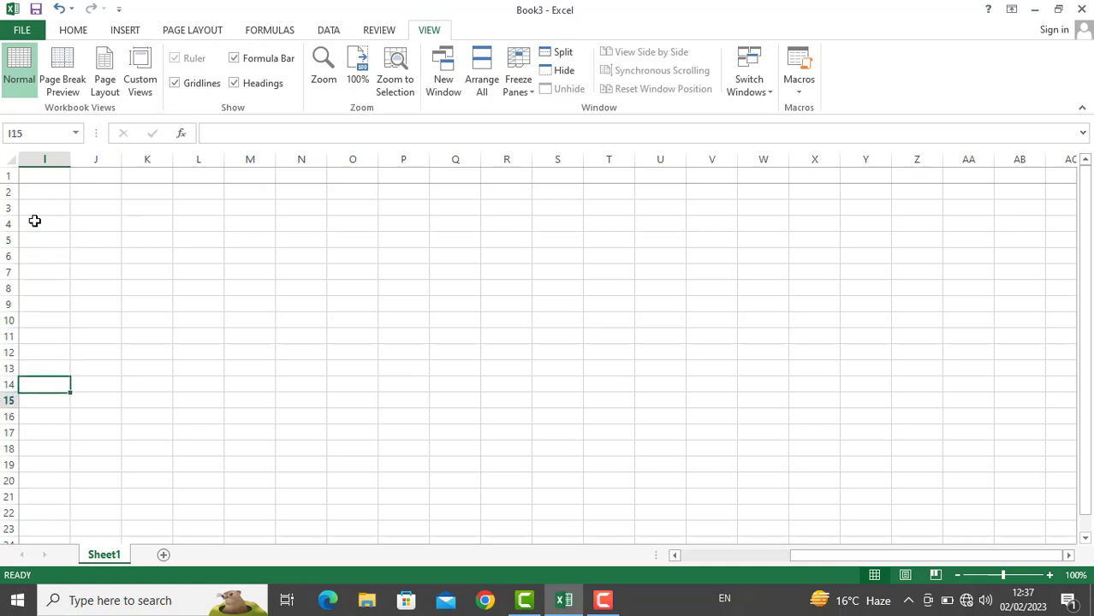
pyautogui.press('Down')
pyautogui.press('Down')
pyautogui.press('Down')
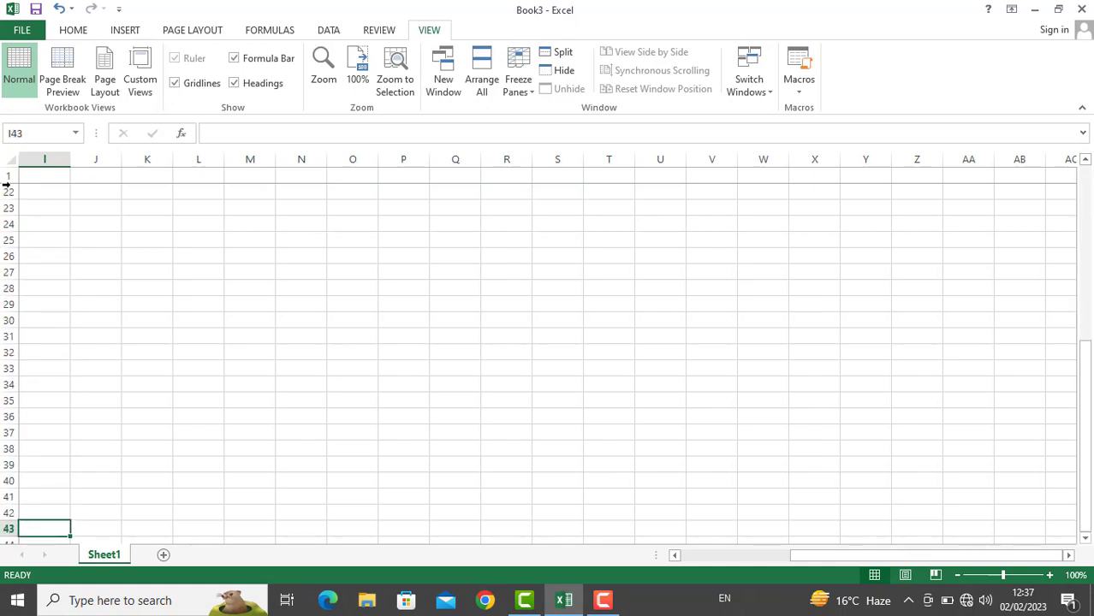
pyautogui.press('Down')
pyautogui.press('Down')
pyautogui.press('Down')
pyautogui.press('Down')
pyautogui.press('Down')
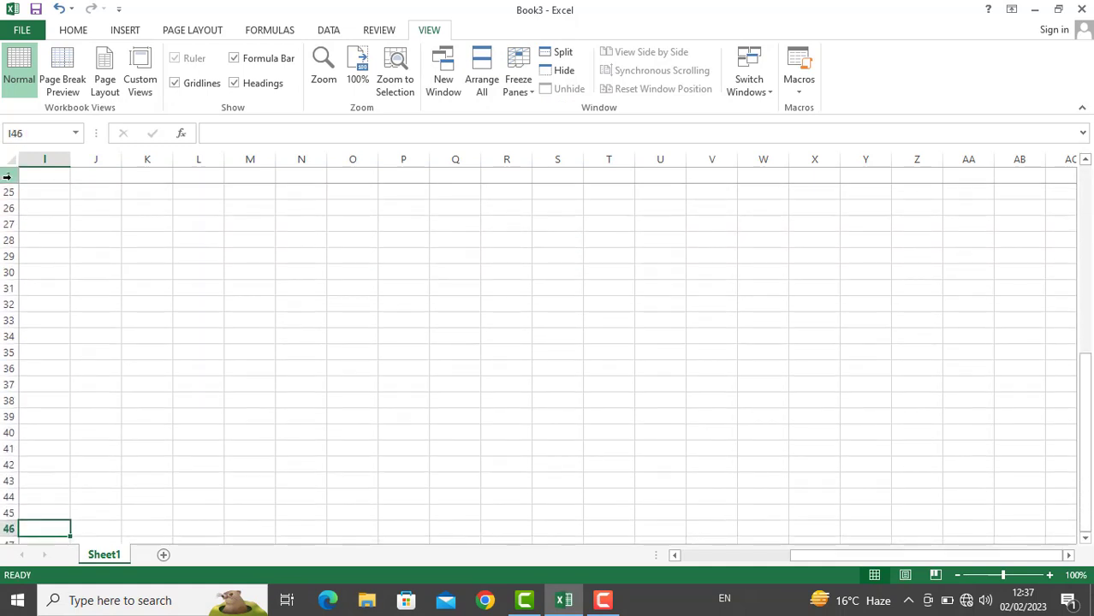
pyautogui.press('Down')
pyautogui.press('Down')
pyautogui.press('Down')
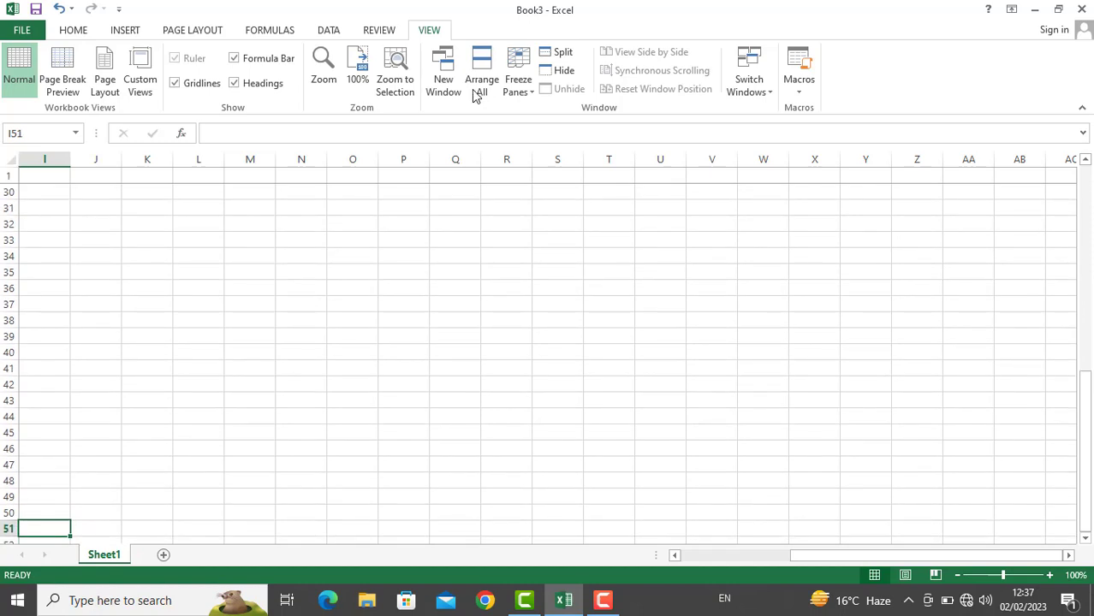
# Unfreeze the panes, check the scrolling in column I, and return to cell I1
pyautogui.click(528, 89)
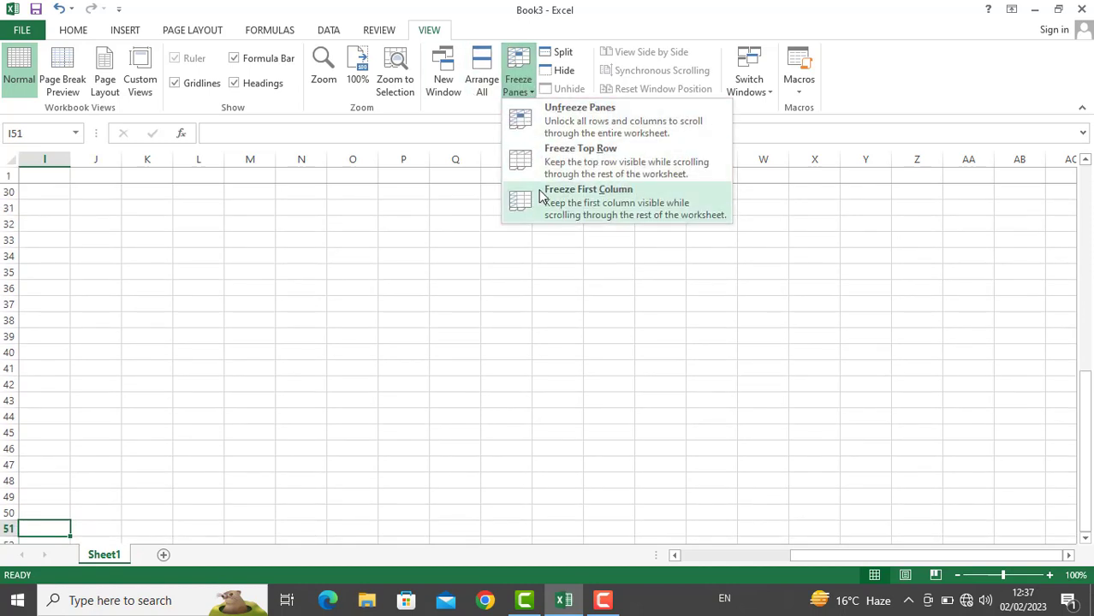
pyautogui.click(576, 129)
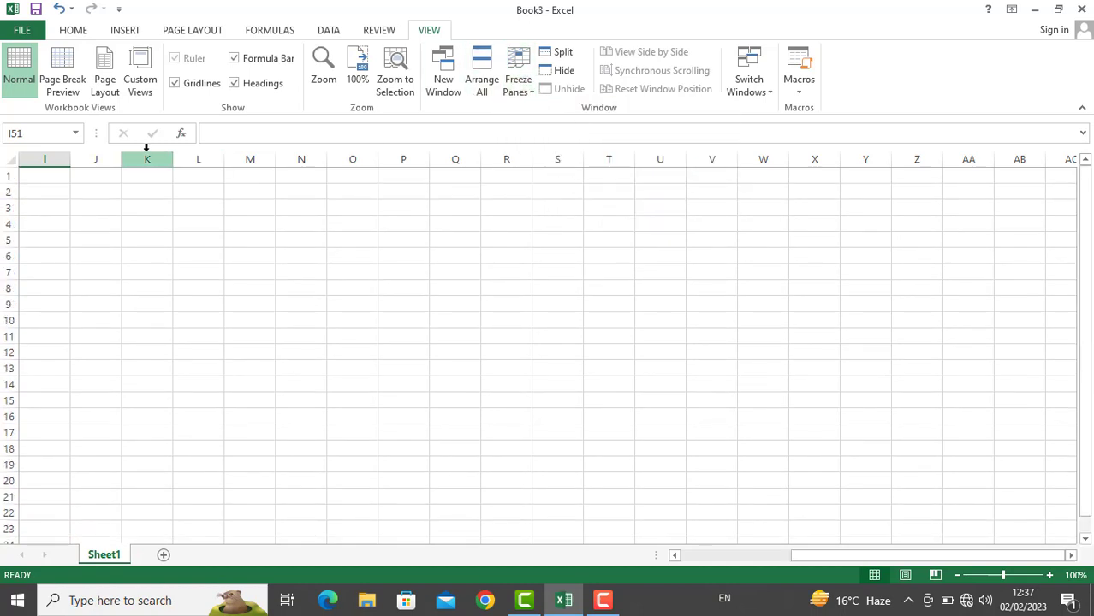
pyautogui.press('Down')
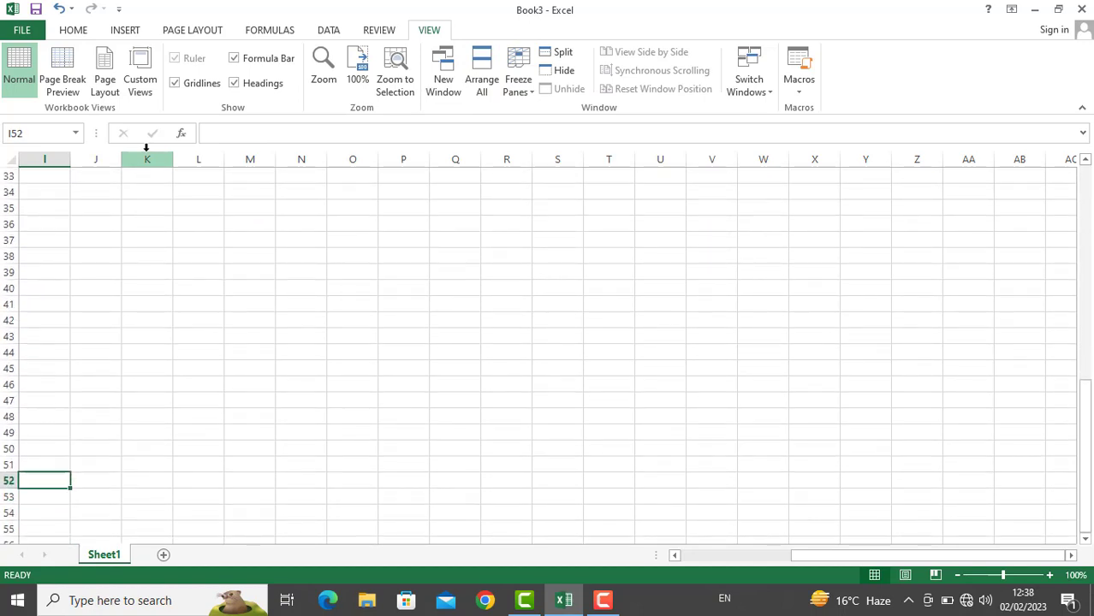
pyautogui.hotkey('ctrl', 'Up')
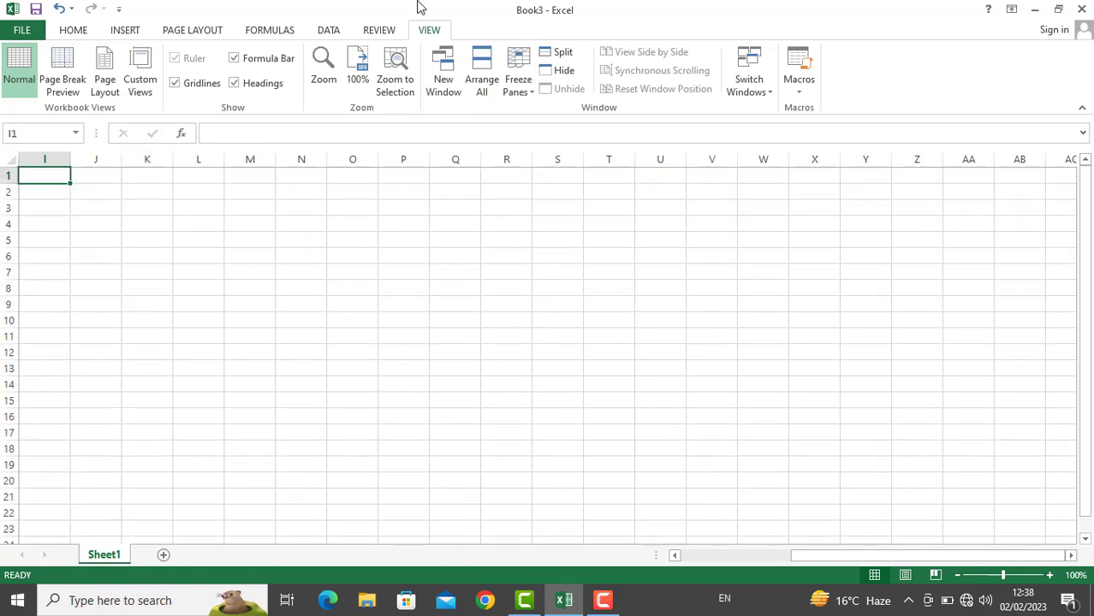
pyautogui.click(517, 82)
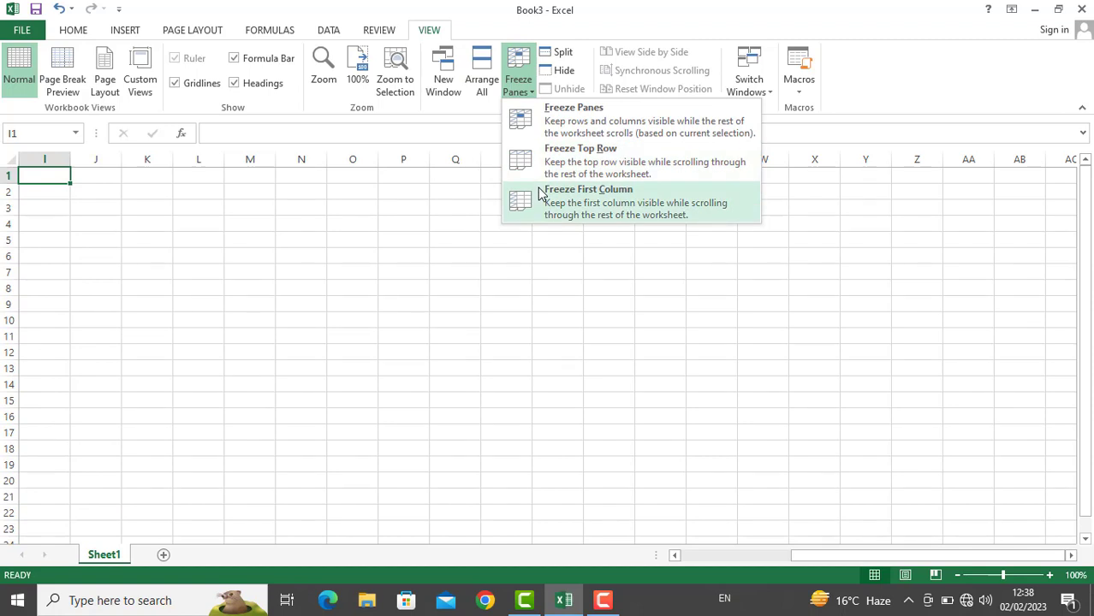
pyautogui.click(293, 185)
pyautogui.click(29, 159)
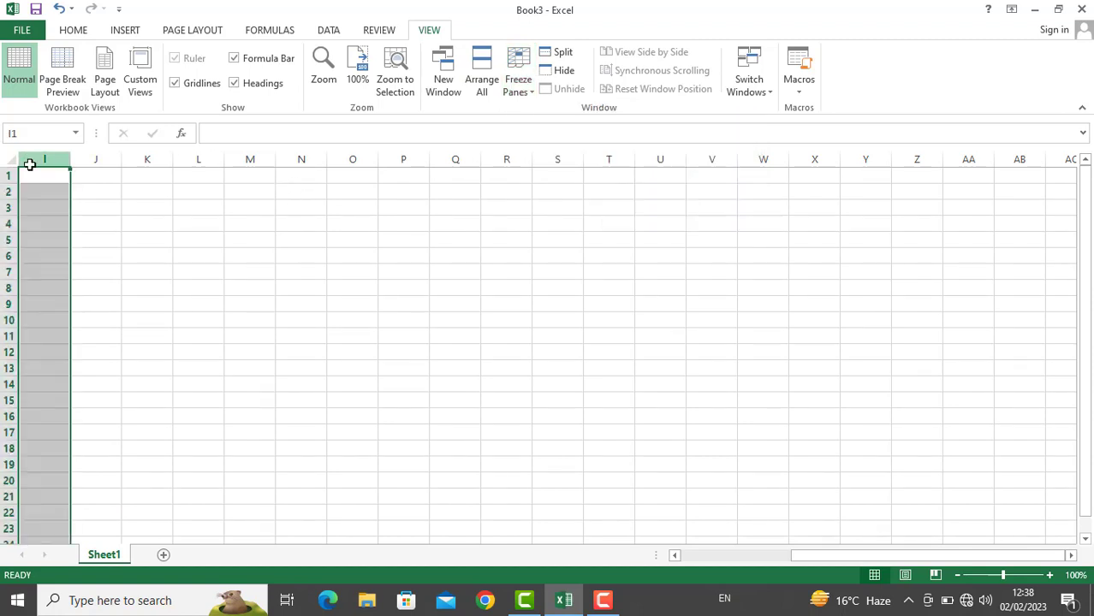
pyautogui.click(482, 75)
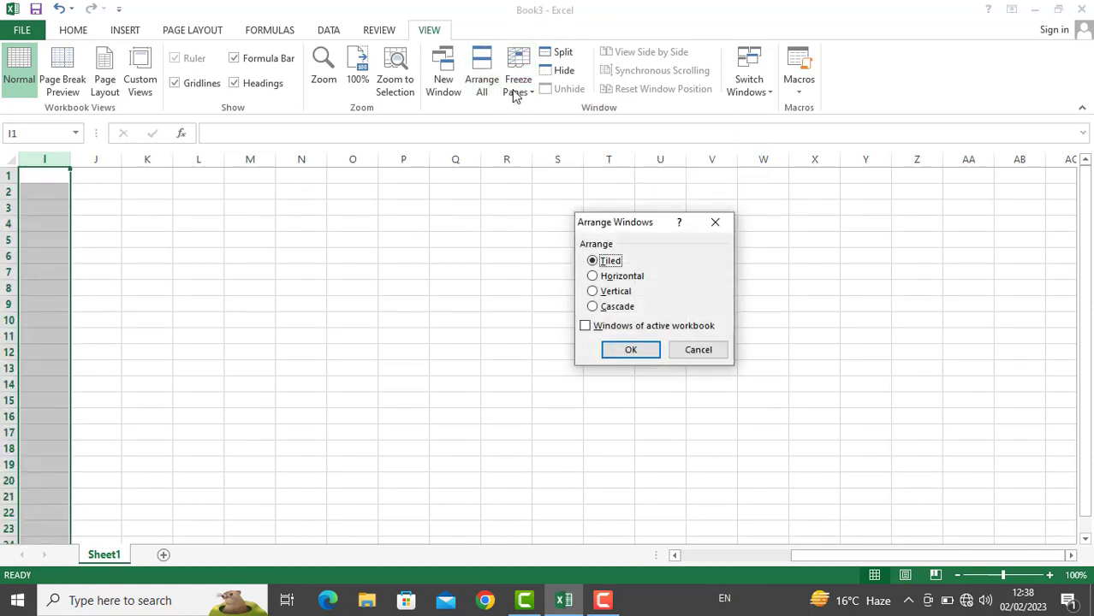
pyautogui.press('Escape')
pyautogui.click(517, 86)
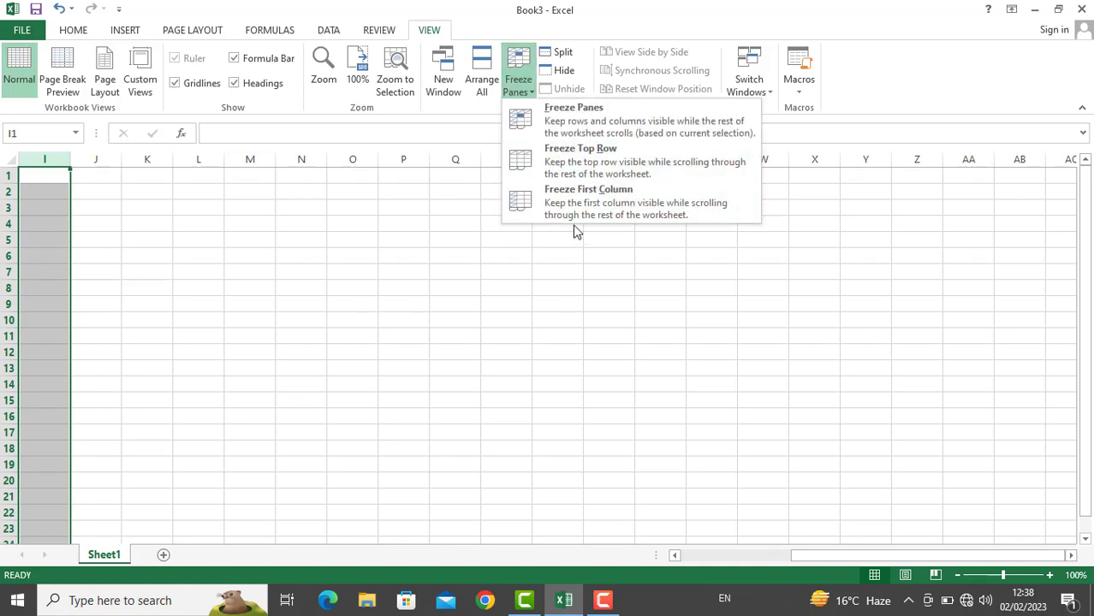
pyautogui.click(475, 244)
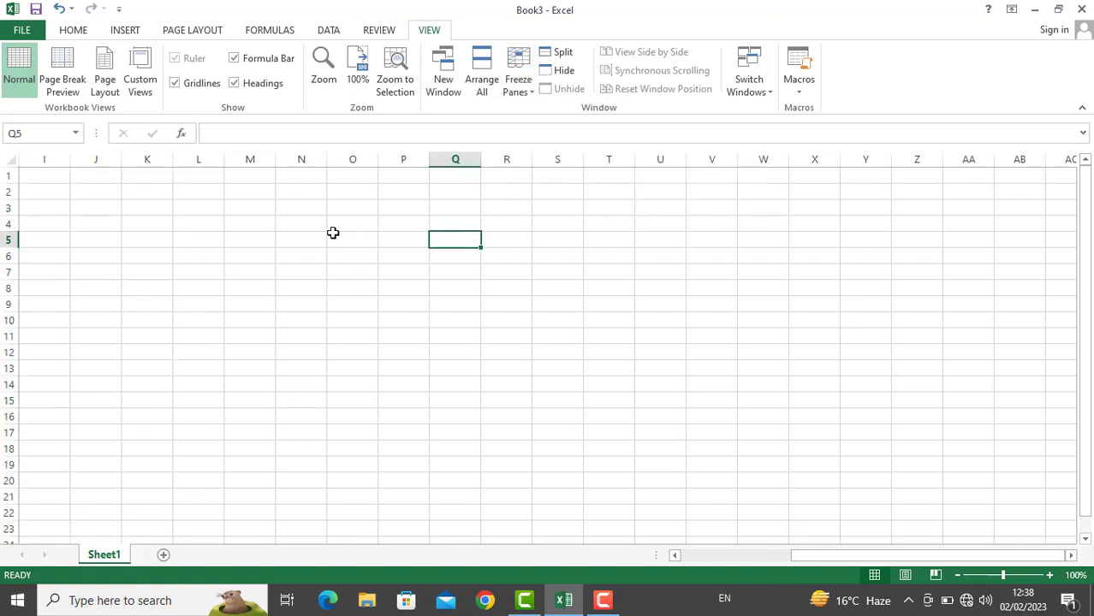
# Fill the range J2:AB31 with the text "sdfs"
pyautogui.moveTo(125, 186); pyautogui.dragTo(993, 545)
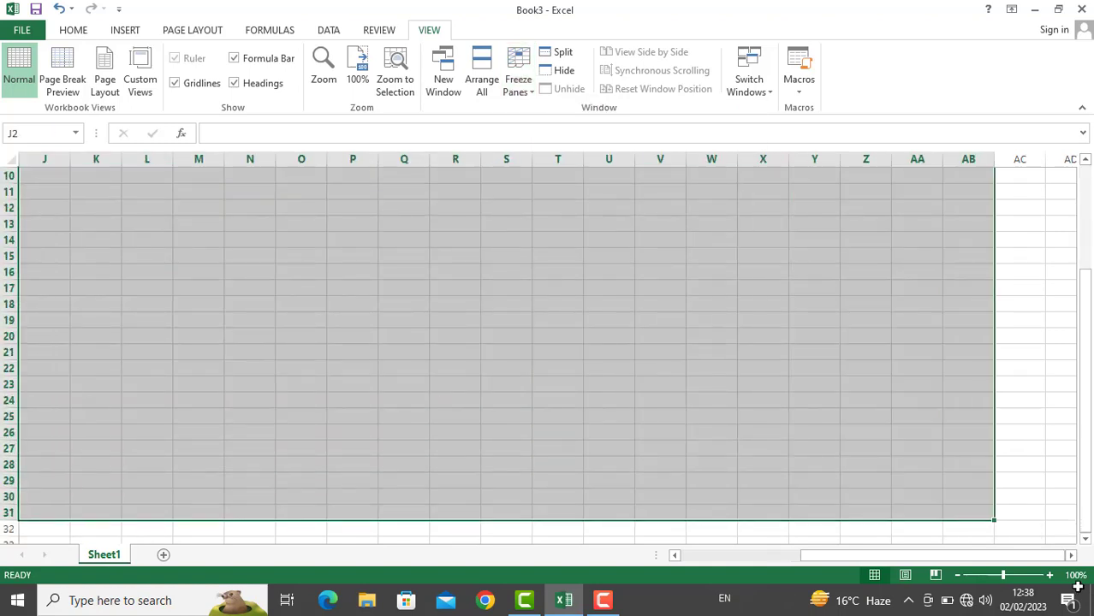
pyautogui.write('sdfs')
pyautogui.hotkey('ctrl', 'Return')
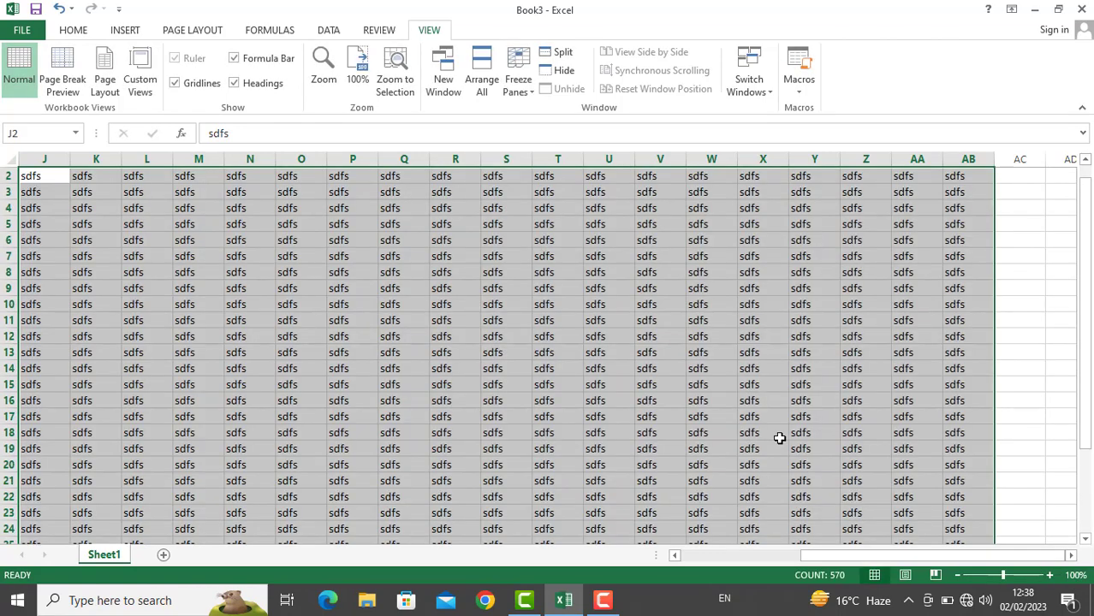
# Split the sheet into four panes at cell T13, and remove the split again
pyautogui.click(541, 356)
pyautogui.click(561, 54)
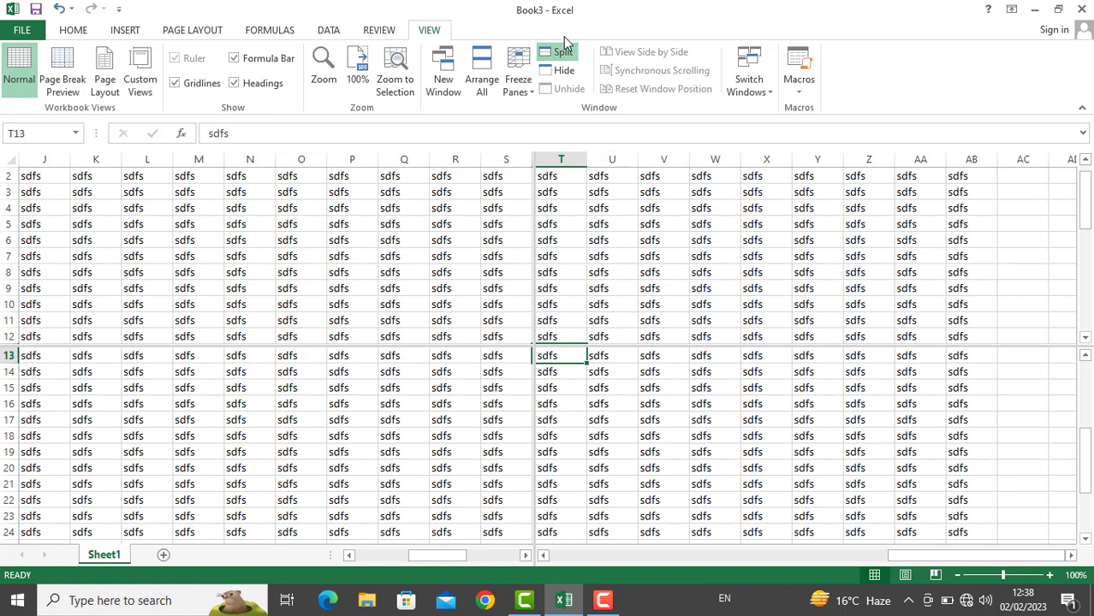
pyautogui.click(563, 53)
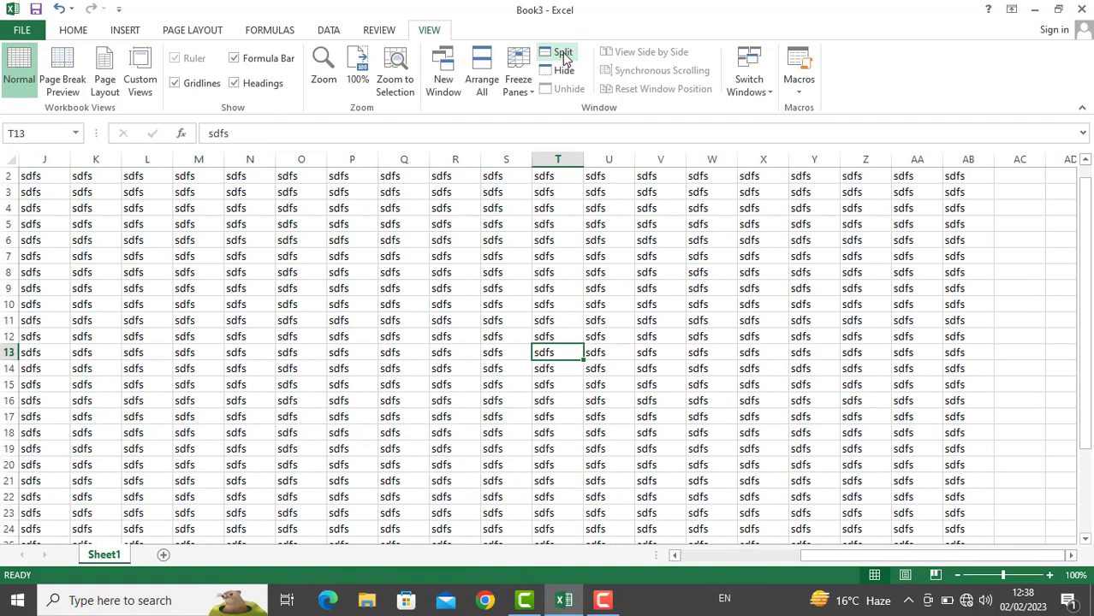
# Hide the Book3 window and unhide it again
pyautogui.click(551, 74)
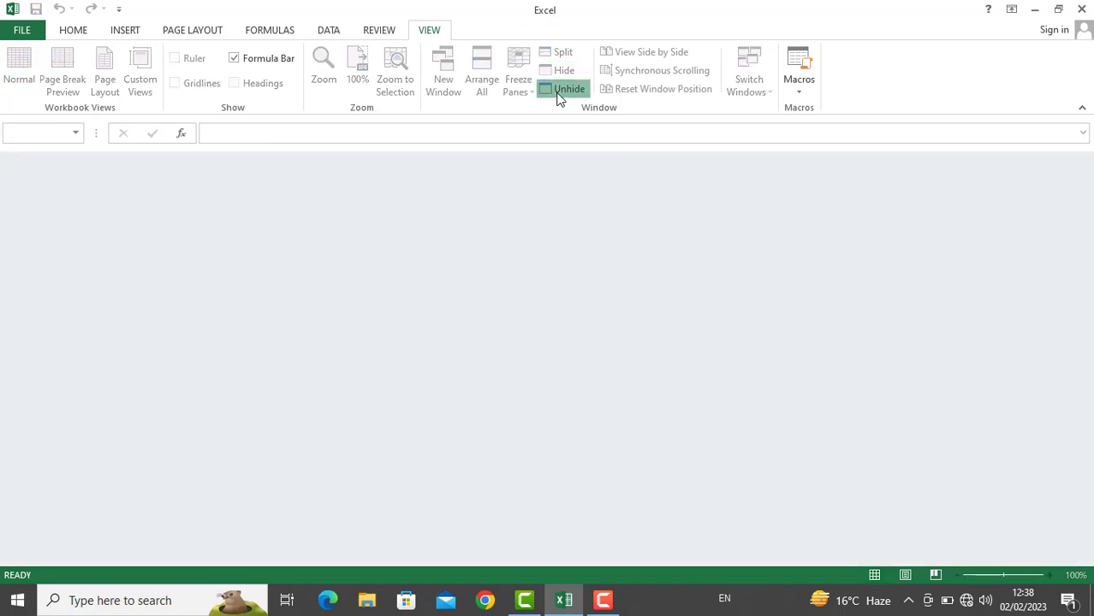
pyautogui.click(565, 89)
pyautogui.click(666, 354)
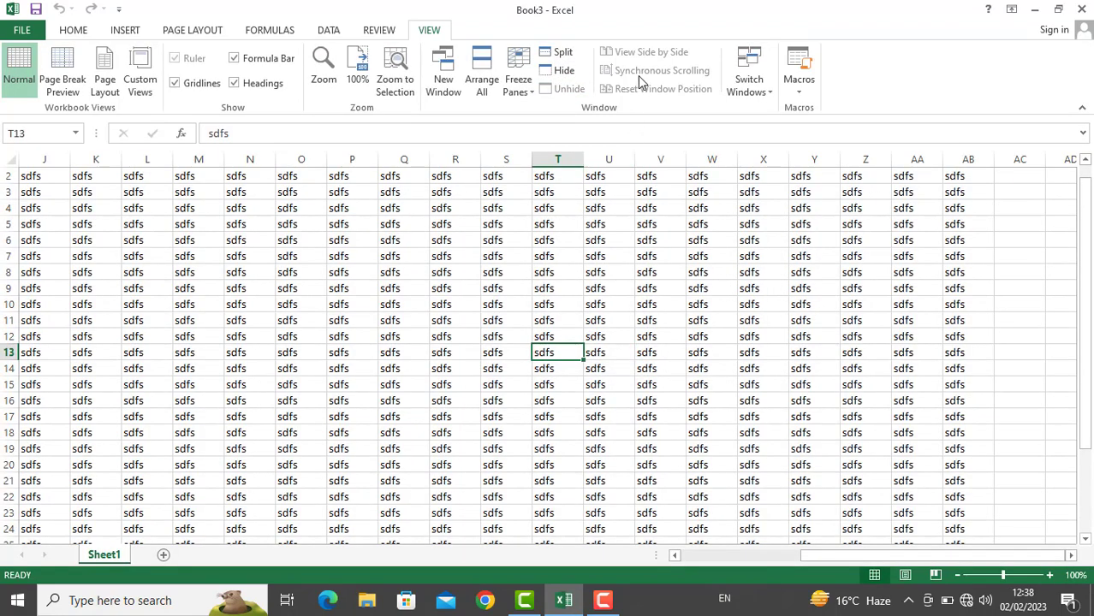
# Open a second window of Book3 and view the two windows side by side
pyautogui.click(443, 67)
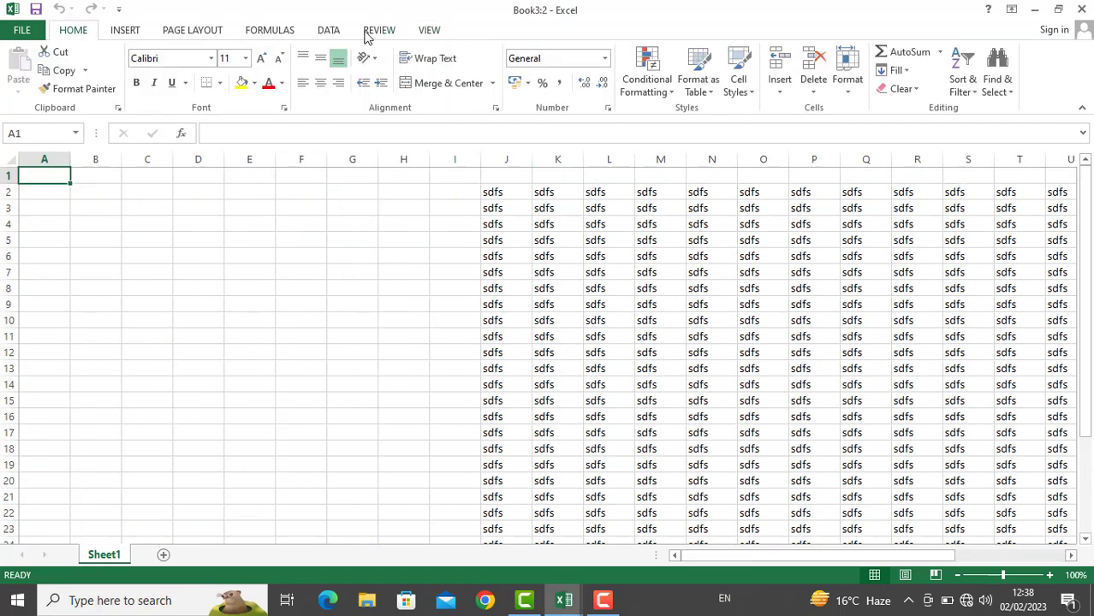
pyautogui.click(428, 31)
pyautogui.click(640, 53)
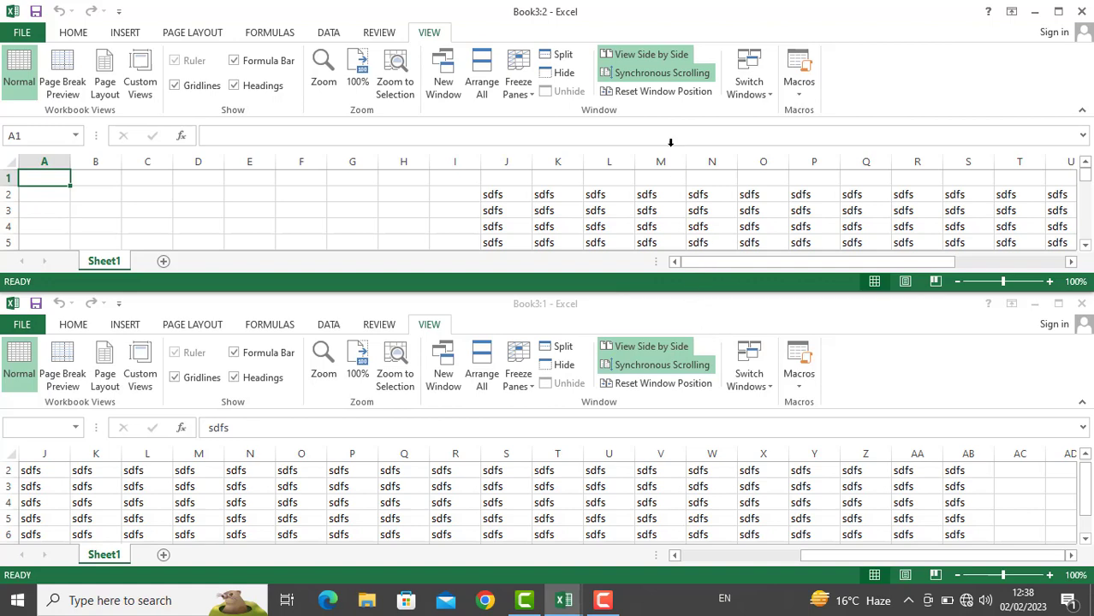
# Turn off synchronous scrolling and move down column J from J2 to J11 in the Book3:2 window only
pyautogui.click(657, 75)
pyautogui.click(516, 192)
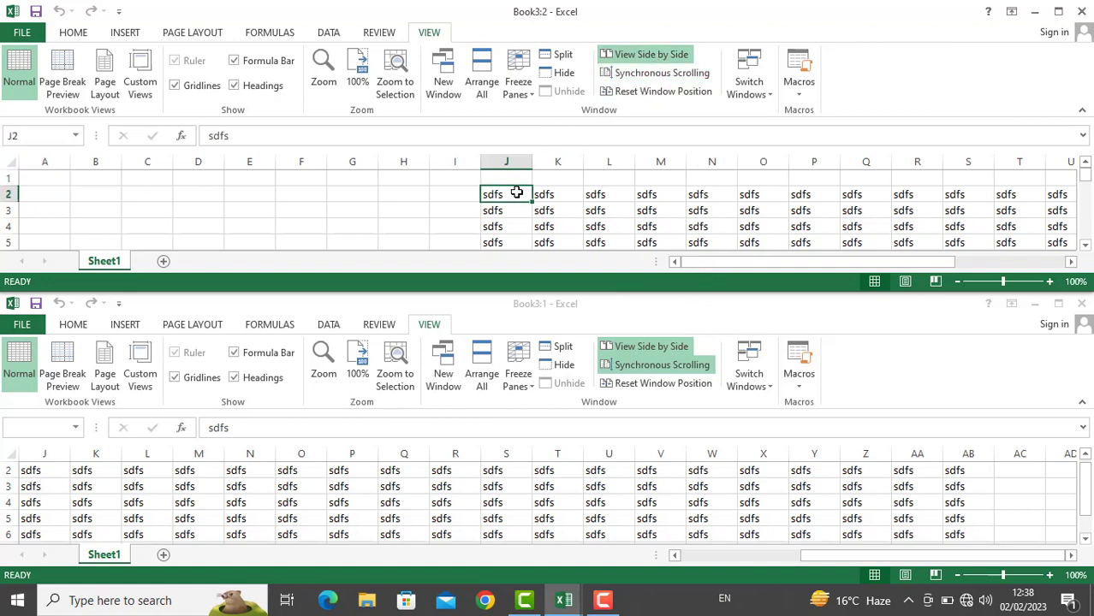
pyautogui.press('Down')
pyautogui.press('Down')
pyautogui.press('Down')
pyautogui.press('Down')
pyautogui.press('Down')
pyautogui.press('Down')
pyautogui.press('Down')
pyautogui.press('Down')
pyautogui.press('Down')
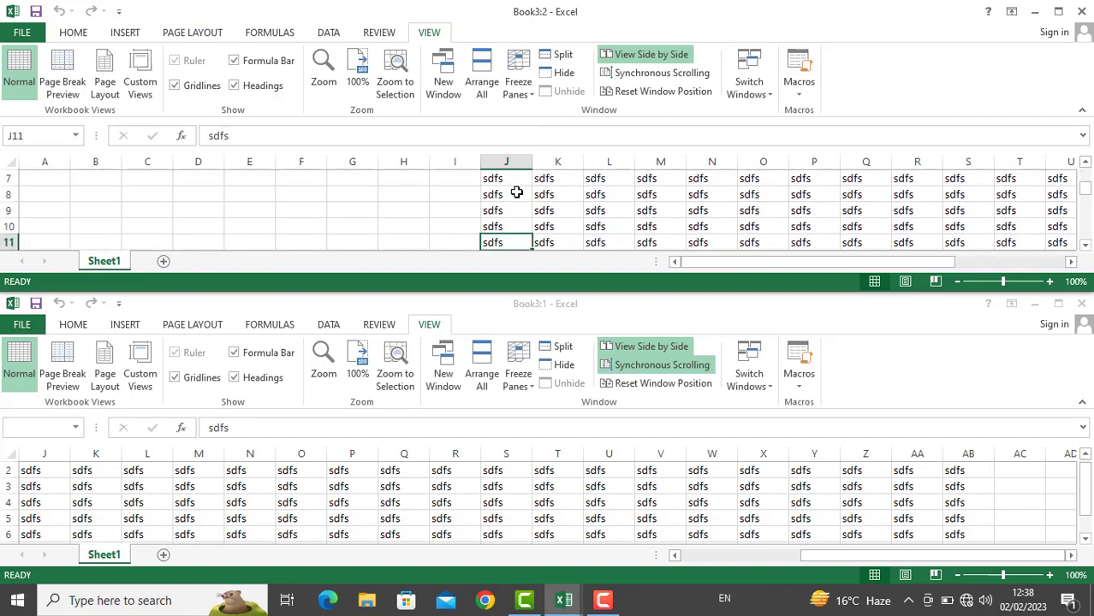
# Move down independently to cell T17 in the Book3:1 window
pyautogui.click(361, 510)
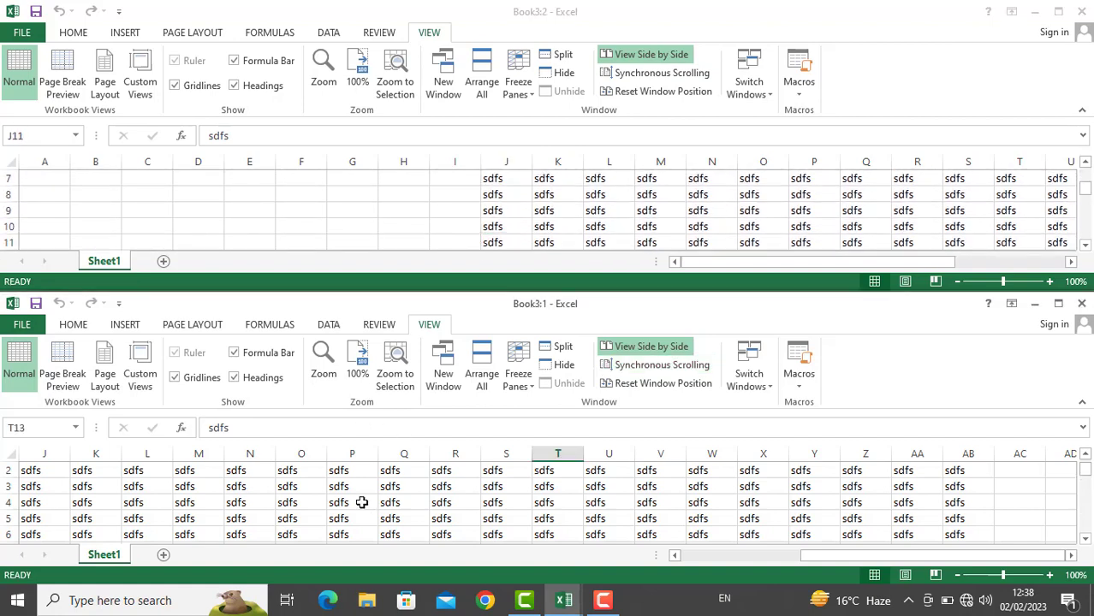
pyautogui.press('Down')
pyautogui.press('Down')
pyautogui.press('Down')
pyautogui.press('Down')
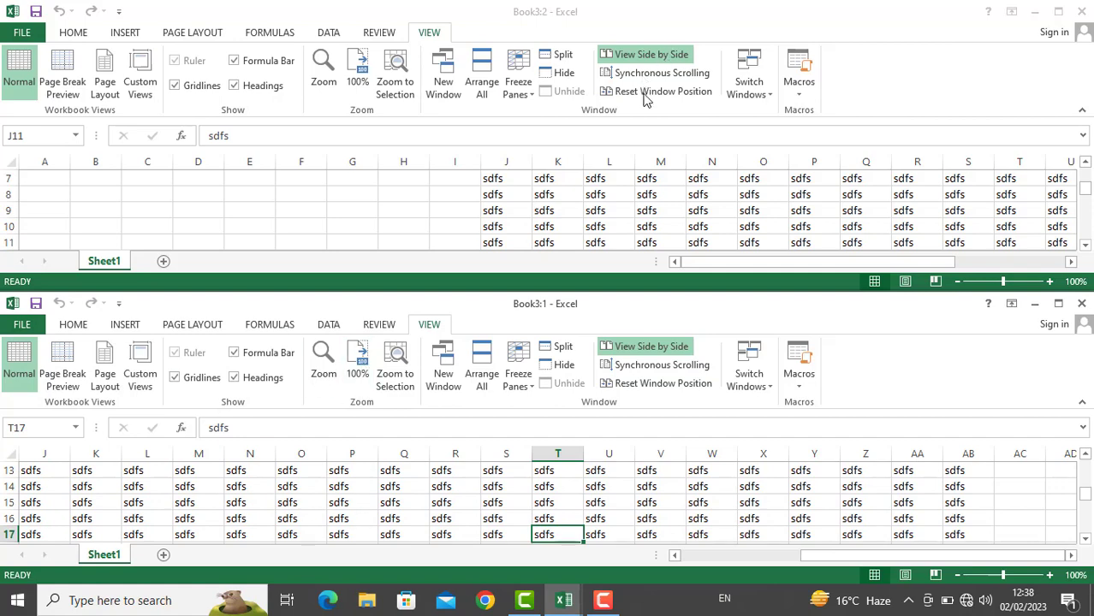
# Maximize the Book3:2 window, reset the side-by-side window position, and maximize Book3:2 again
pyautogui.click(1060, 11)
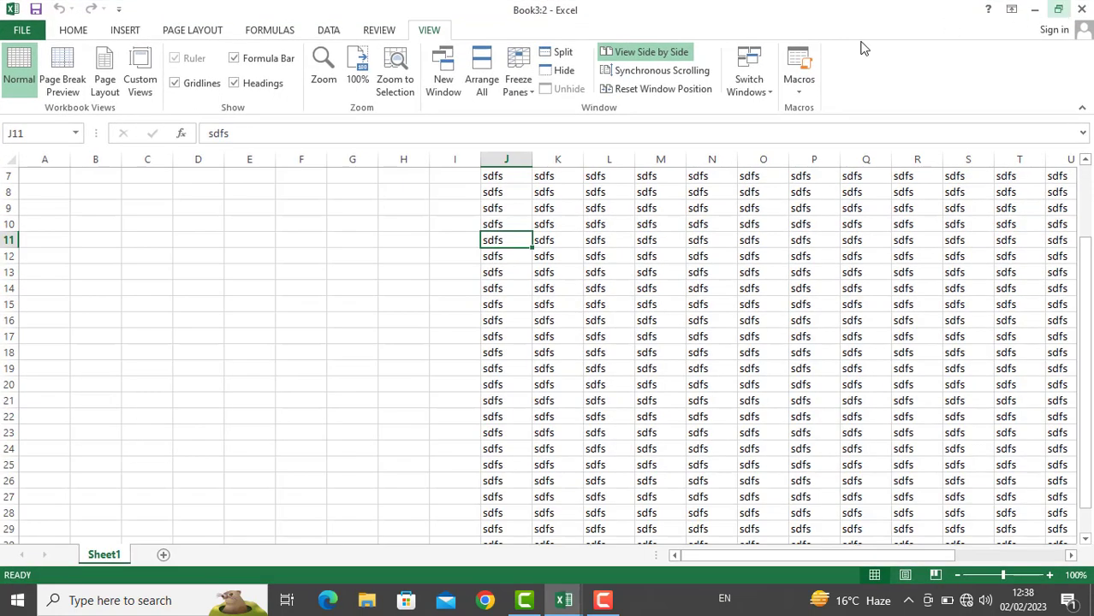
pyautogui.click(666, 93)
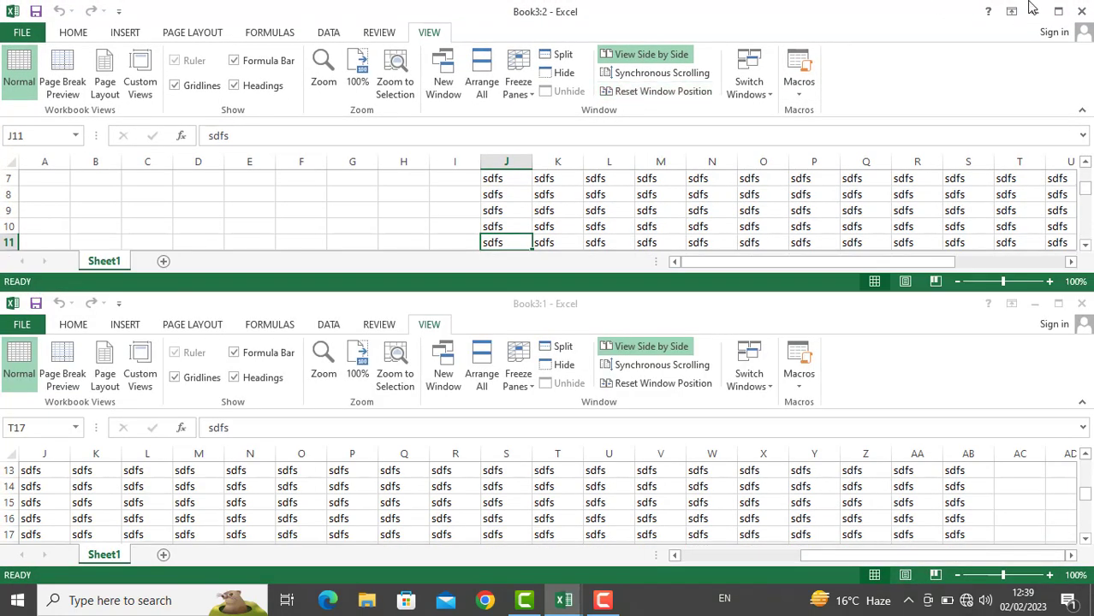
pyautogui.click(1058, 12)
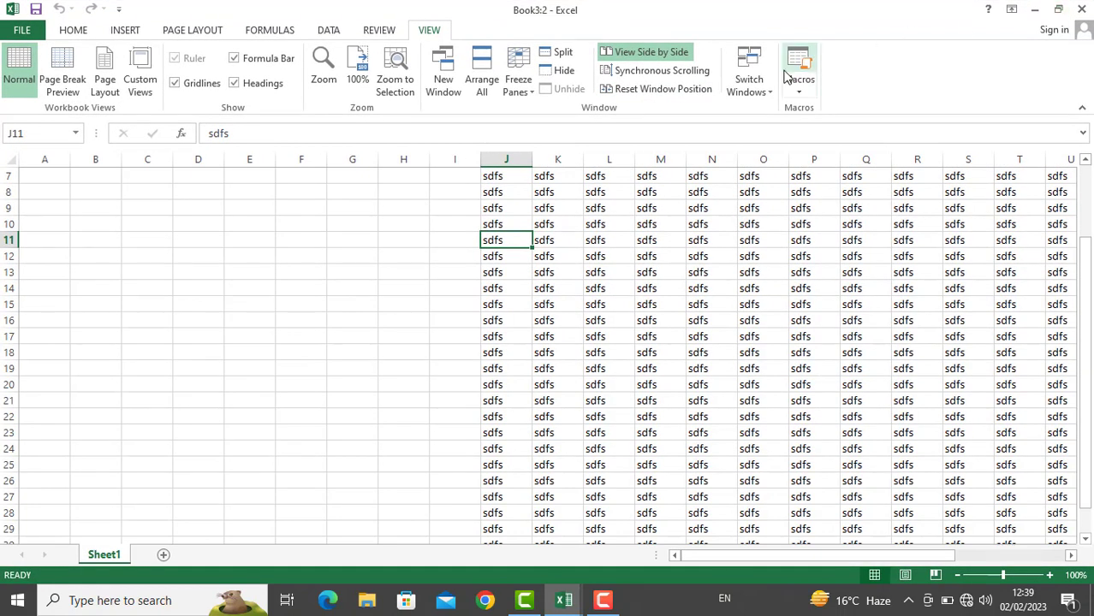
# Create the blank workbooks Book4, Book5 and Book6, and switch to Book6 from the list of open windows
pyautogui.click(748, 86)
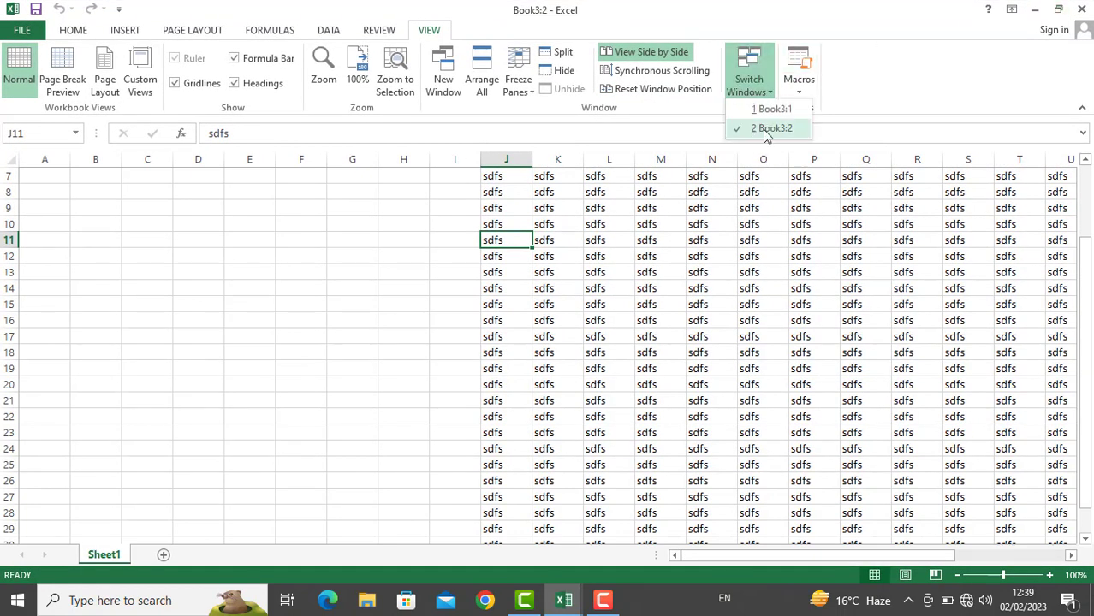
pyautogui.click(667, 267)
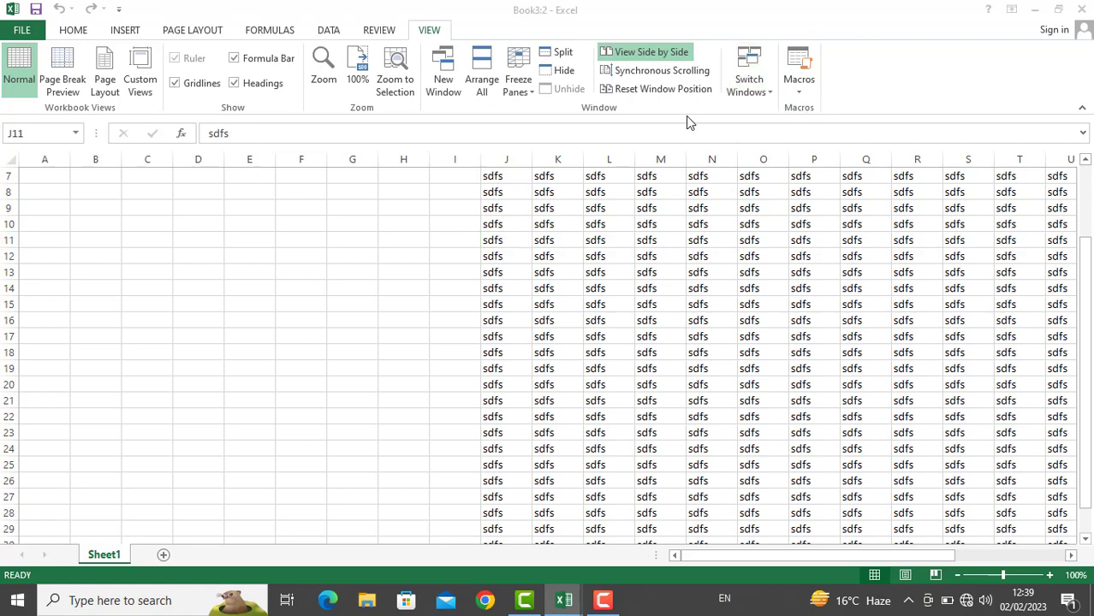
pyautogui.click(430, 30)
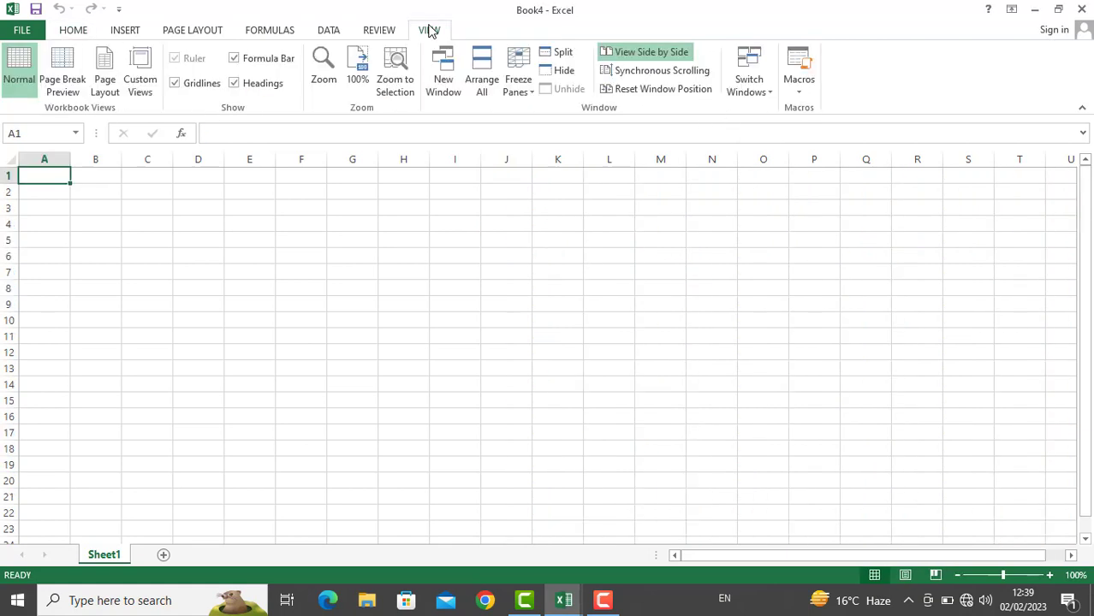
pyautogui.click(749, 83)
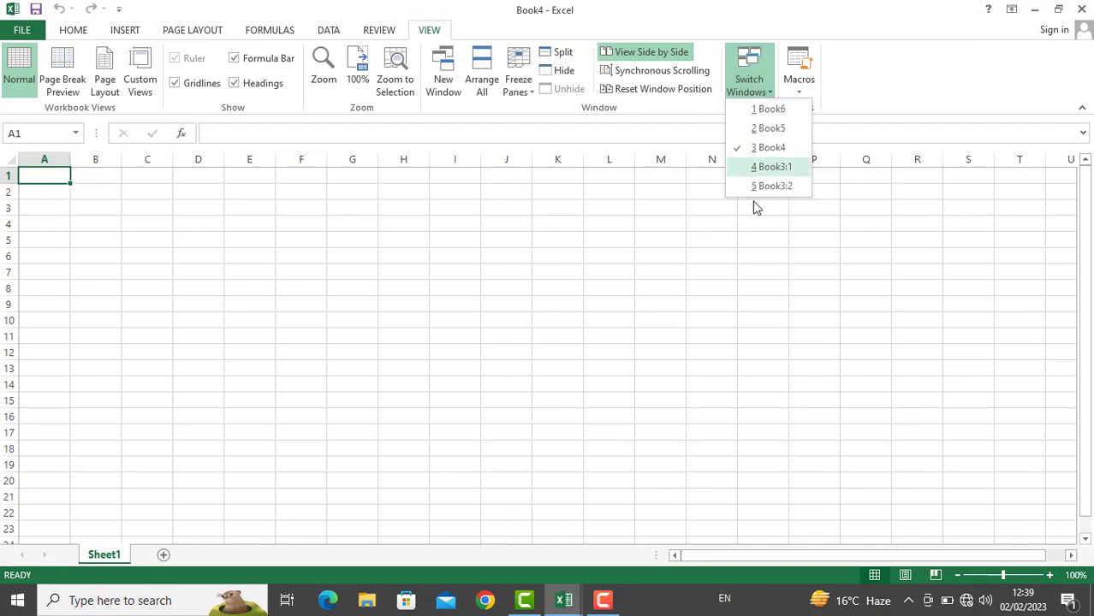
pyautogui.press('1')
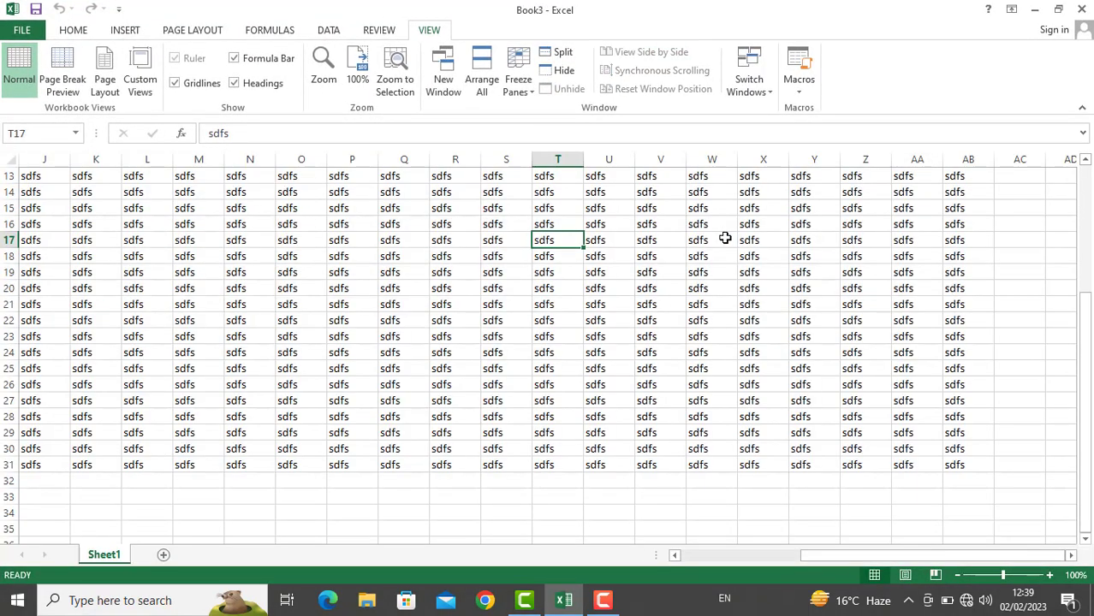
# Close the remaining Book3 workbook without saving it
pyautogui.click(725, 238)
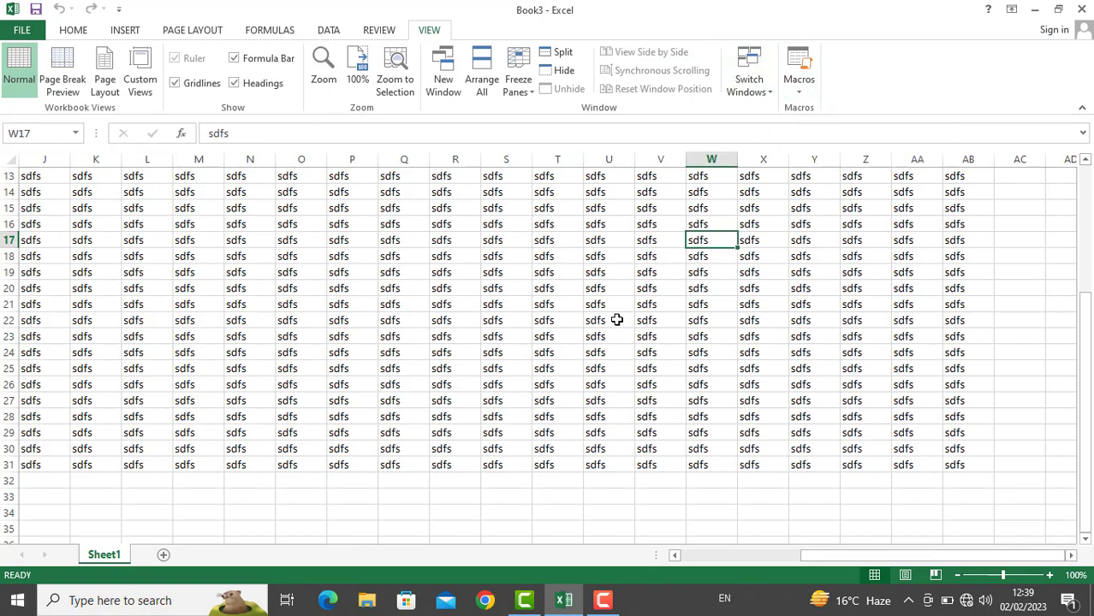
pyautogui.hotkey('ctrl', 'w')
pyautogui.click(524, 324)
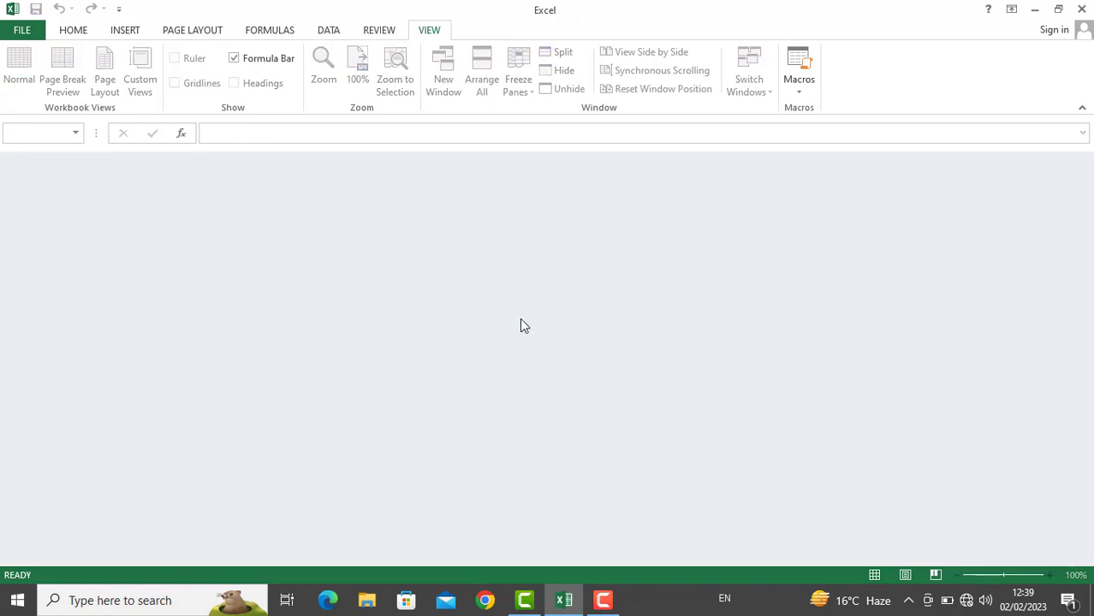
# Create a new blank workbook and enter the headers name, program and fee in E7:G7
pyautogui.hotkey('ctrl', 'n')
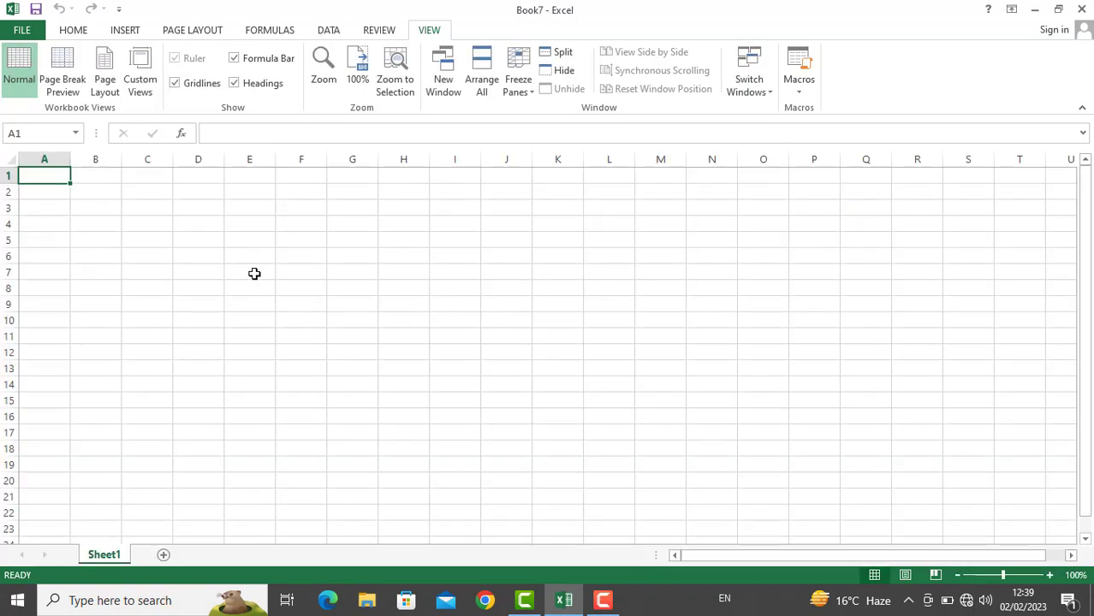
pyautogui.click(254, 274)
pyautogui.write('nam')
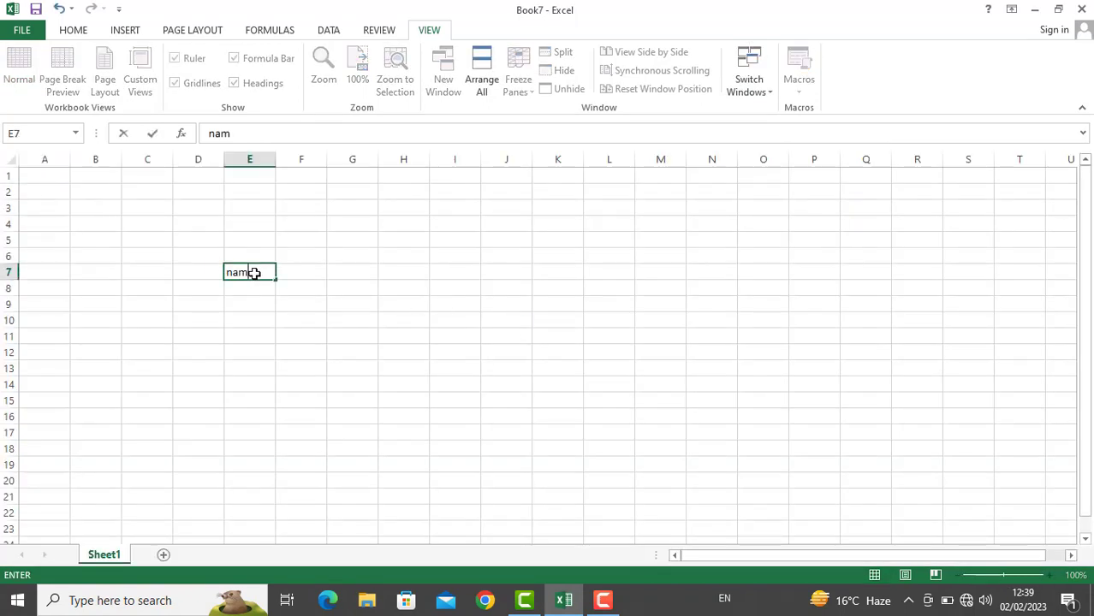
pyautogui.write('e')
pyautogui.press('Tab')
pyautogui.write('program')
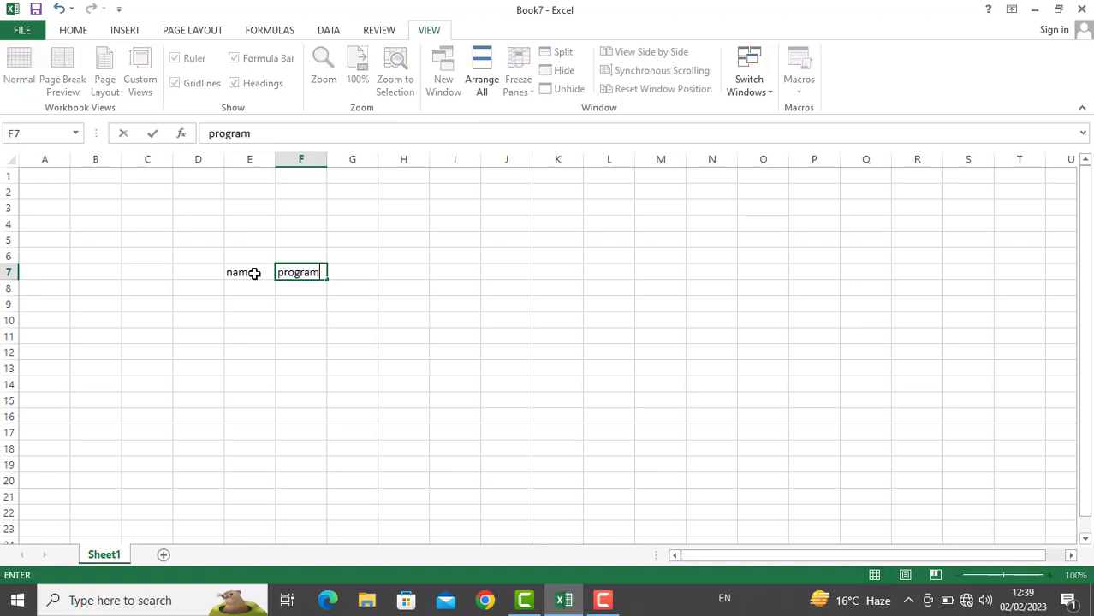
pyautogui.press('Tab')
pyautogui.write('fee')
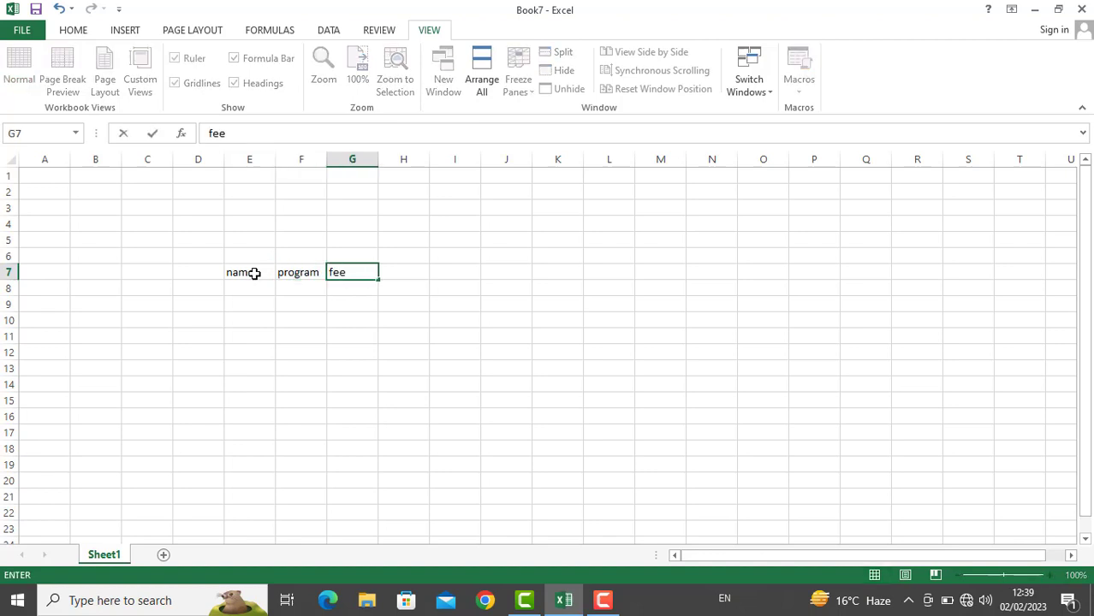
# Enter the fees 45, 3453, 4534, 53, 45 and 234 in G8:G13
pyautogui.press('Down')
pyautogui.write('45')
pyautogui.press('Return')
pyautogui.write('3453')
pyautogui.press('Return')
pyautogui.write('4534')
pyautogui.press('Return')
pyautogui.write('53')
pyautogui.press('Return')
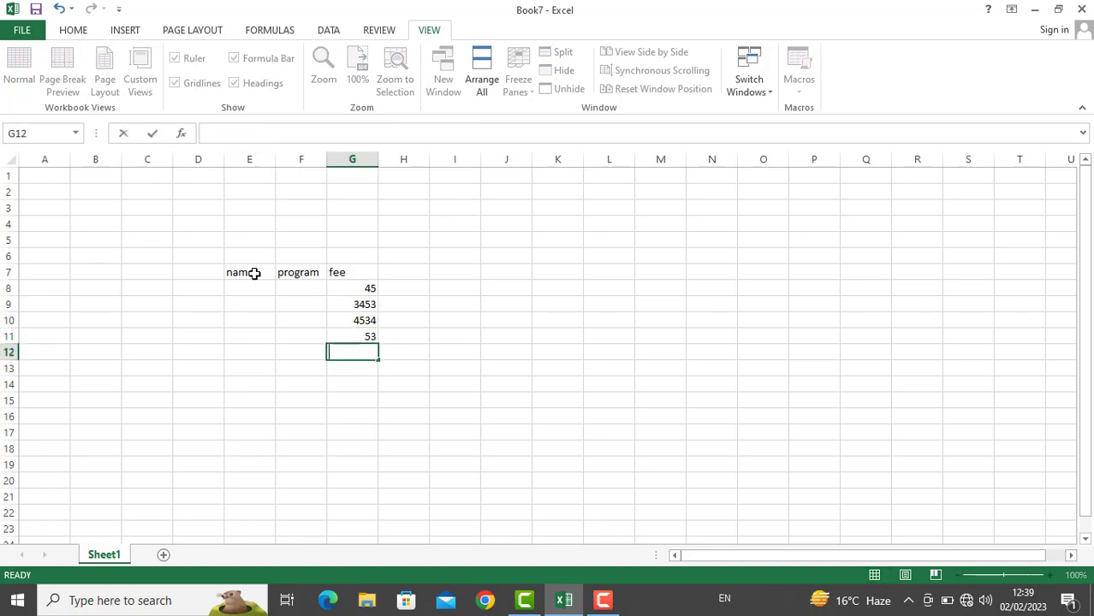
pyautogui.write('45')
pyautogui.press('Return')
pyautogui.write('234')
pyautogui.press('Return')
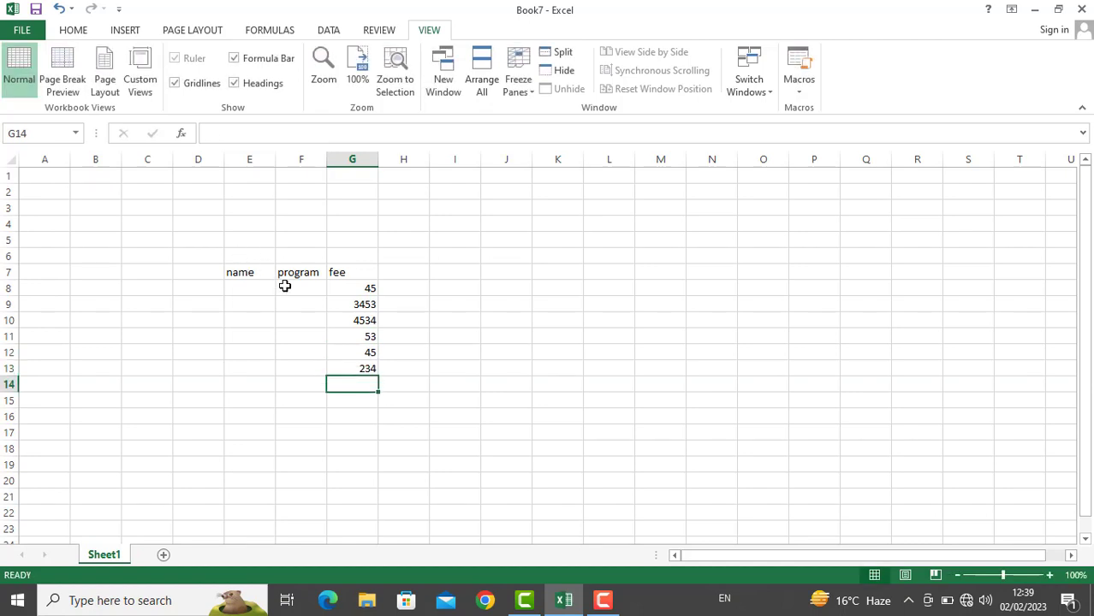
# Fill the program column F8:F13 with winword#ex, winword, excel, acccess, pornt and dos
pyautogui.click(285, 286)
pyautogui.write('wino')
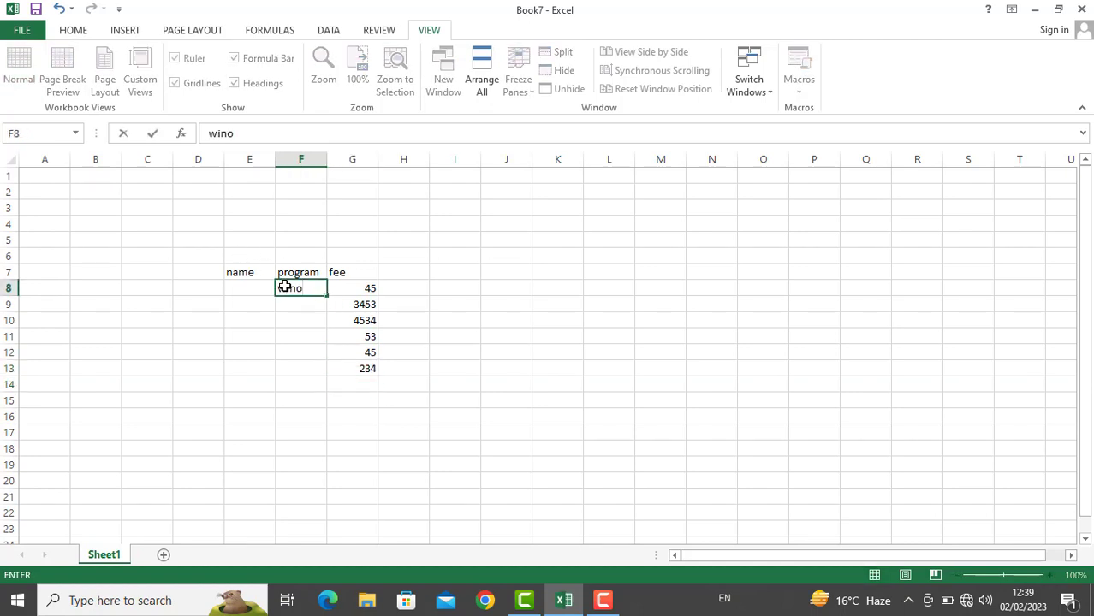
pyautogui.press('BackSpace')
pyautogui.write('word#ex')
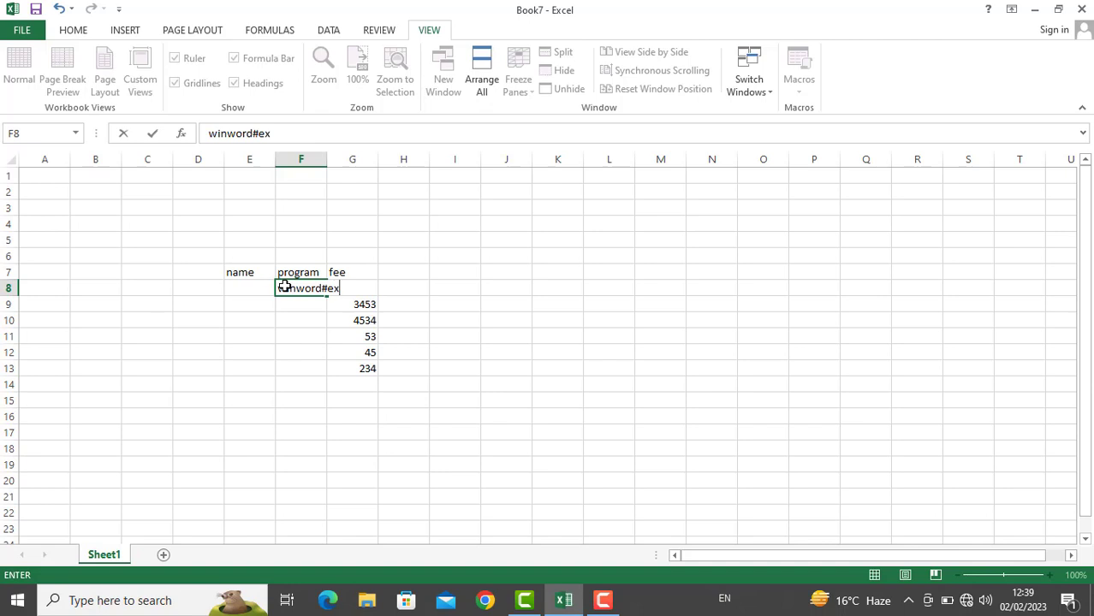
pyautogui.press('Return')
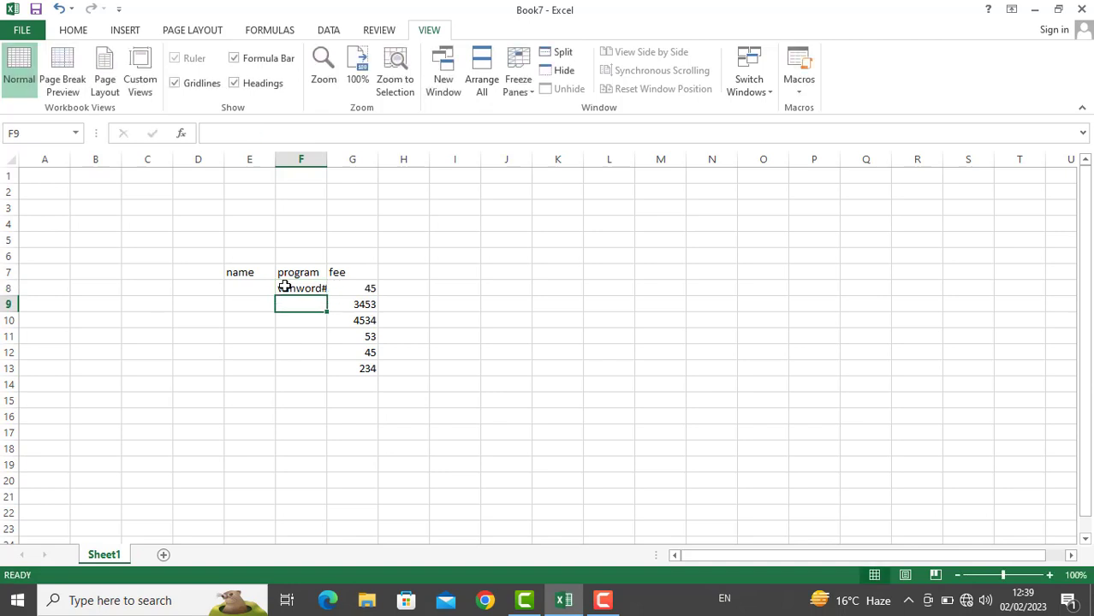
pyautogui.write('winword#e')
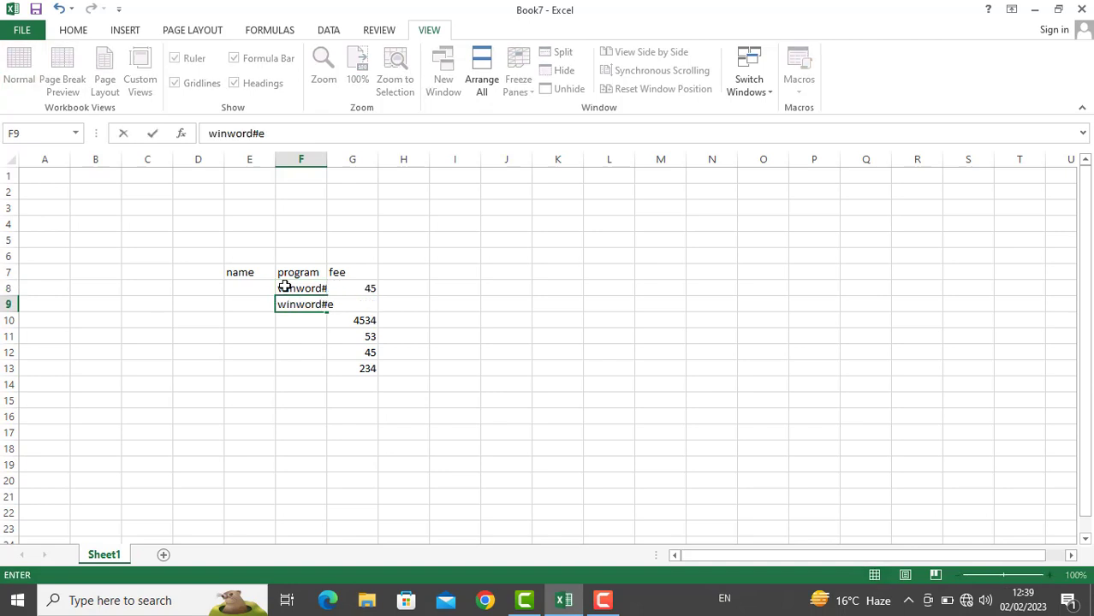
pyautogui.press('Return')
pyautogui.write('exce')
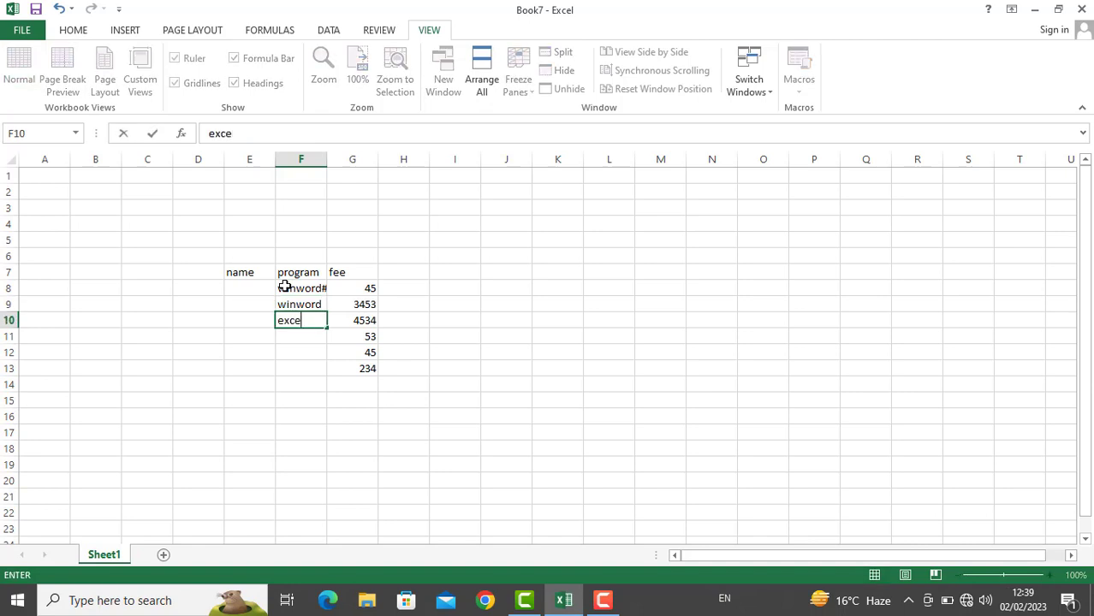
pyautogui.write('l')
pyautogui.press('Return')
pyautogui.write('acccess')
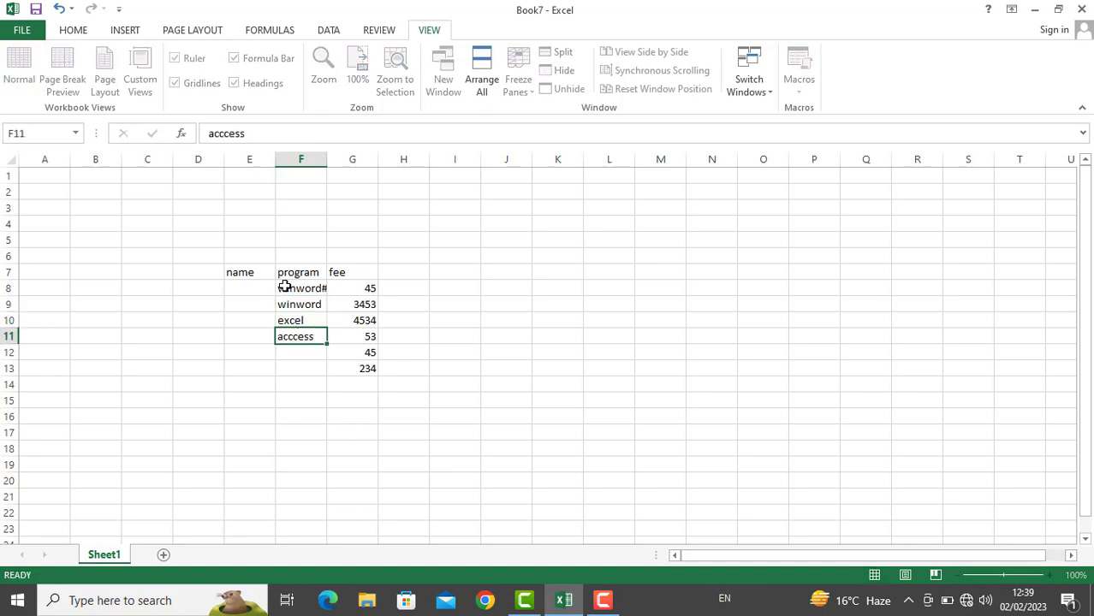
pyautogui.press('Return')
pyautogui.write('pornt')
pyautogui.press('Return')
pyautogui.write('d')
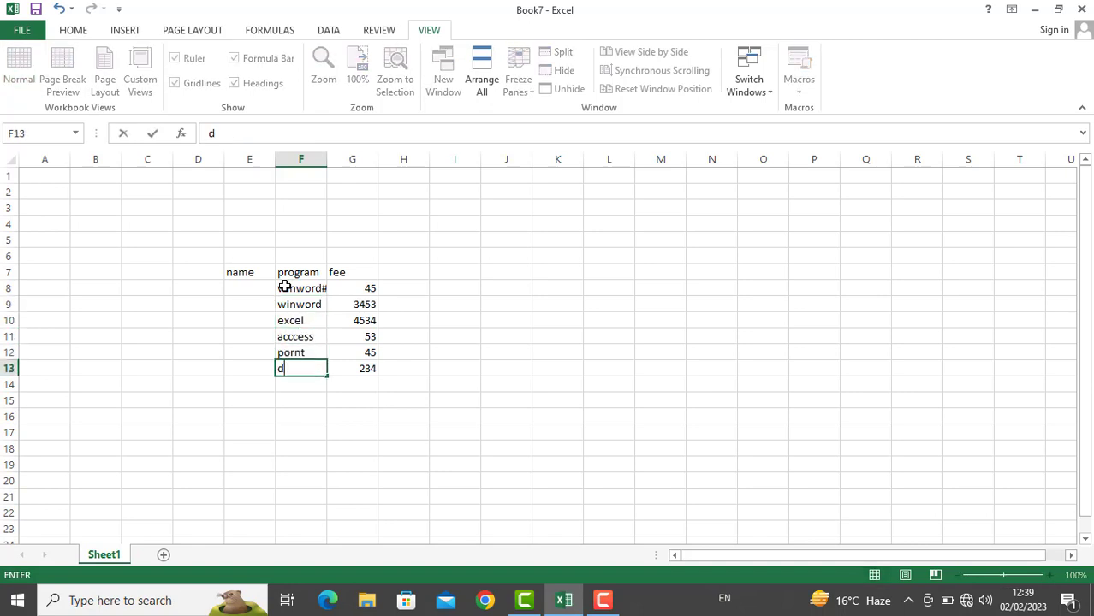
pyautogui.write('os')
# Fill the name column E8:E13 with six people's first names
pyautogui.click(237, 283)
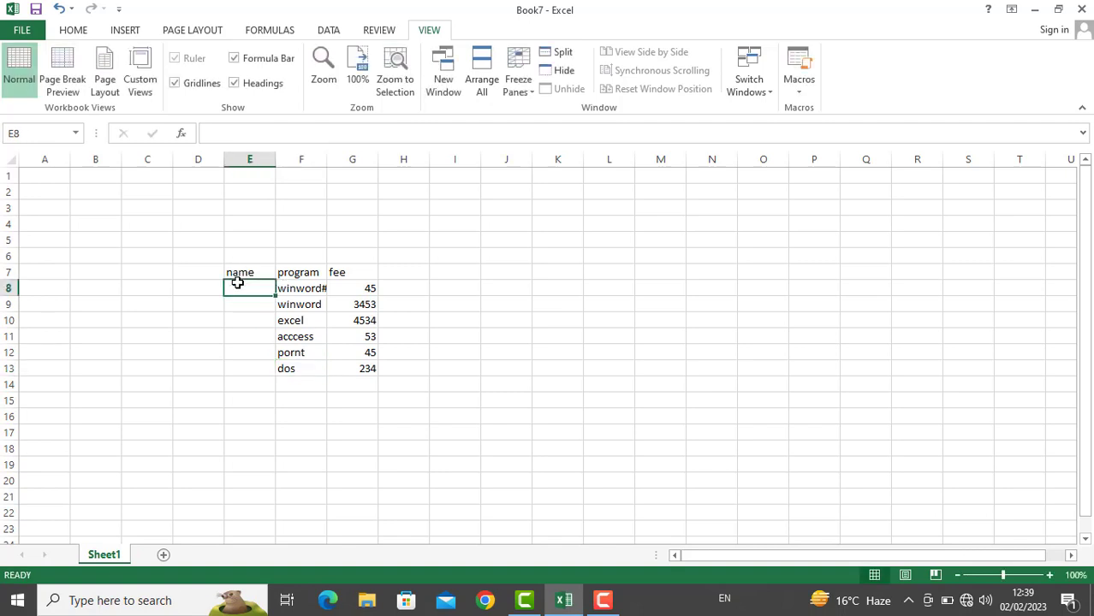
pyautogui.write('ali')
pyautogui.press('Return')
pyautogui.write('wali')
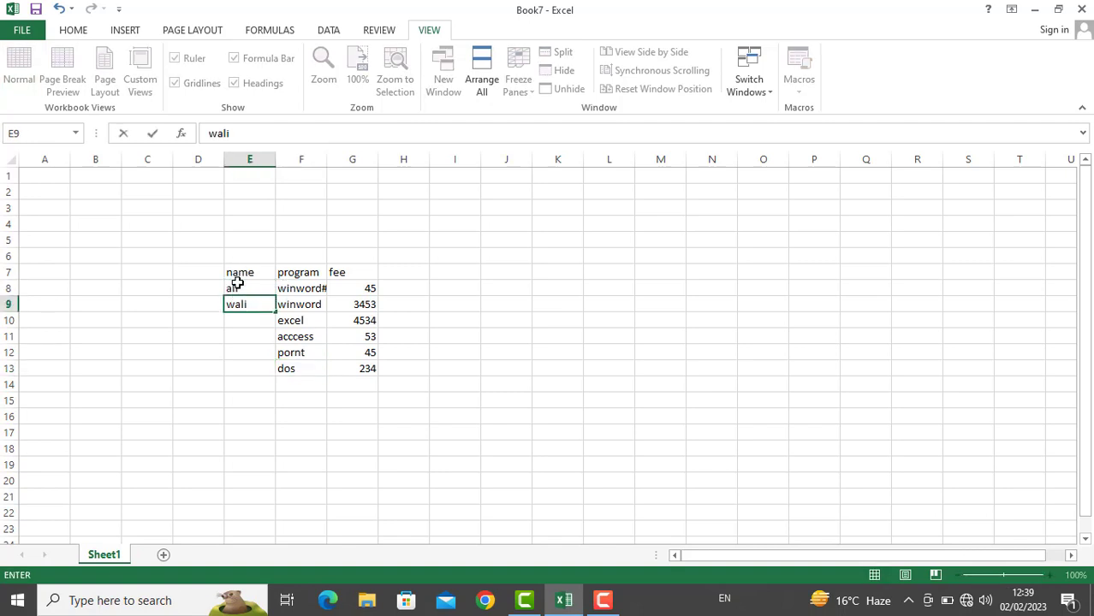
pyautogui.press('Return')
pyautogui.write('ahamd')
pyautogui.press('Return')
pyautogui.write('naeem')
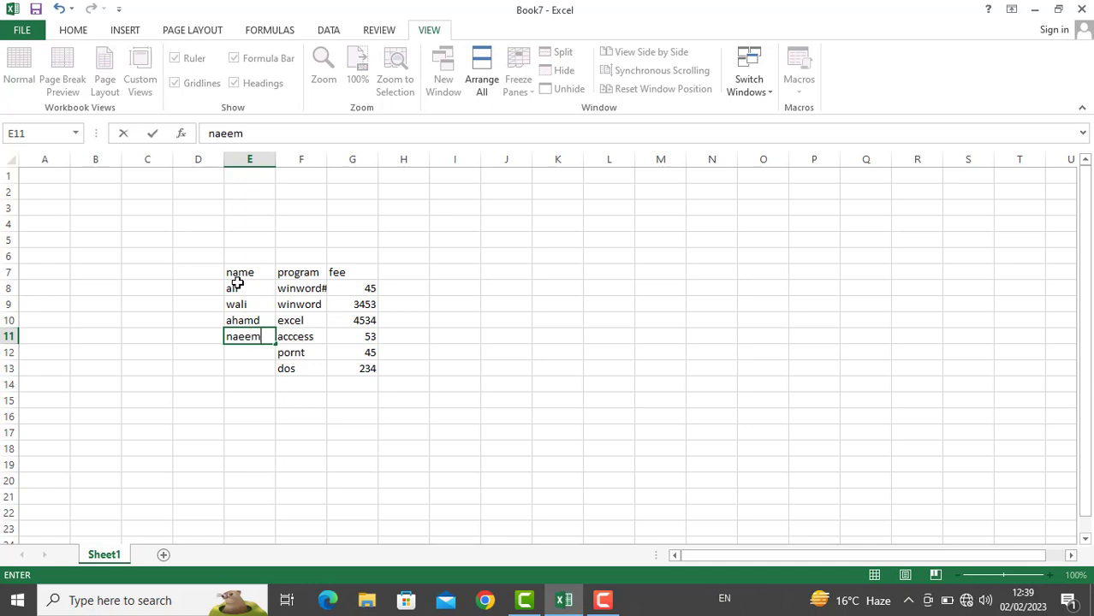
pyautogui.press('Return')
pyautogui.write('jamal')
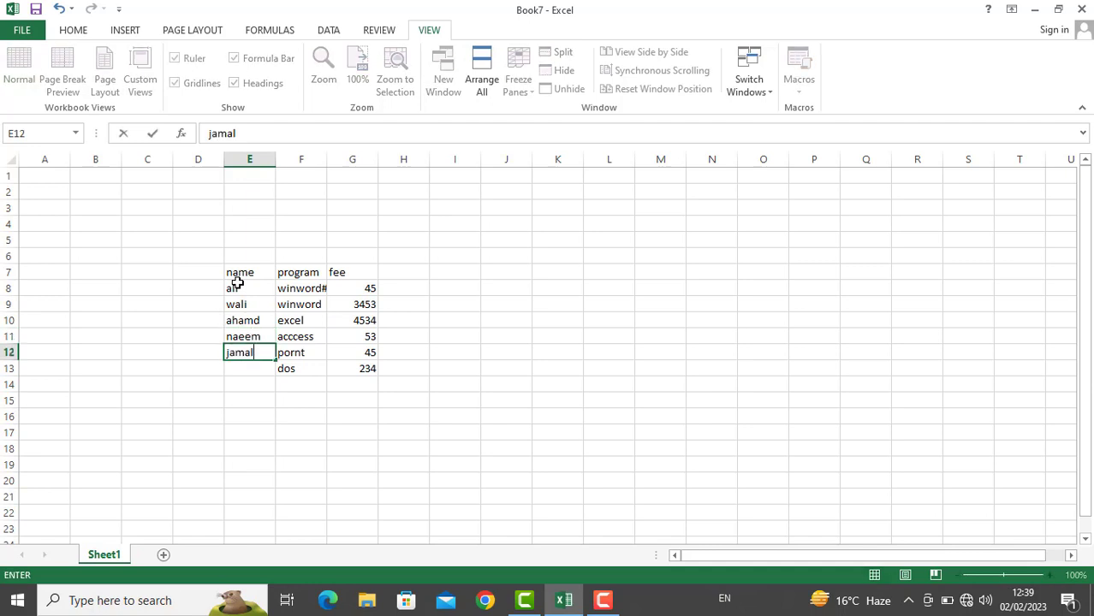
pyautogui.press('Return')
pyautogui.write('kamal')
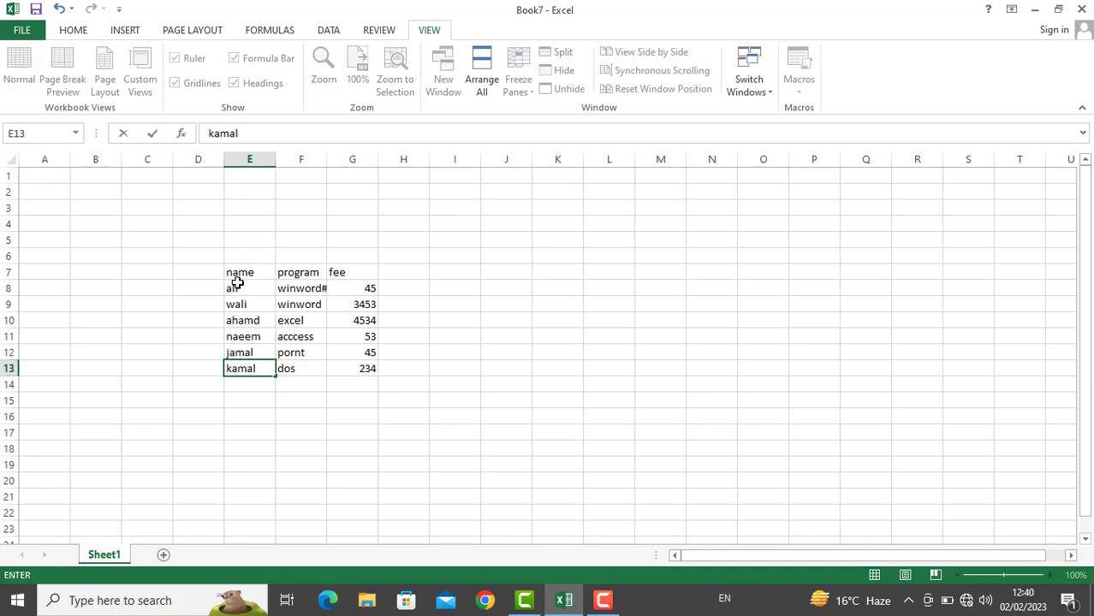
pyautogui.click(269, 293)
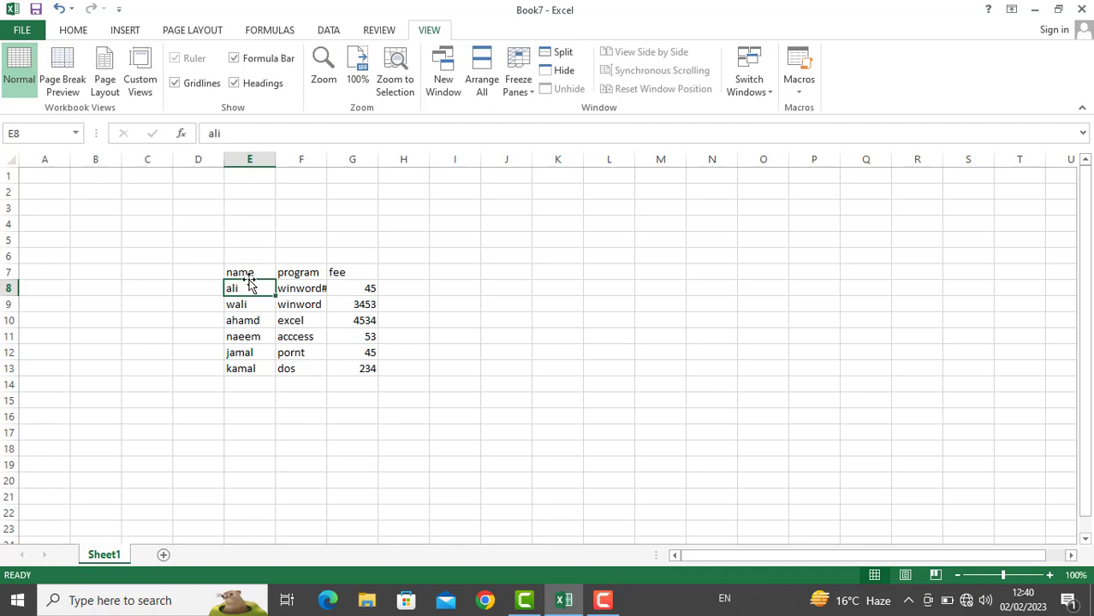
# Format the header cells E7:G7 with a yellow fill and red font colour
pyautogui.moveTo(247, 273); pyautogui.dragTo(356, 273)
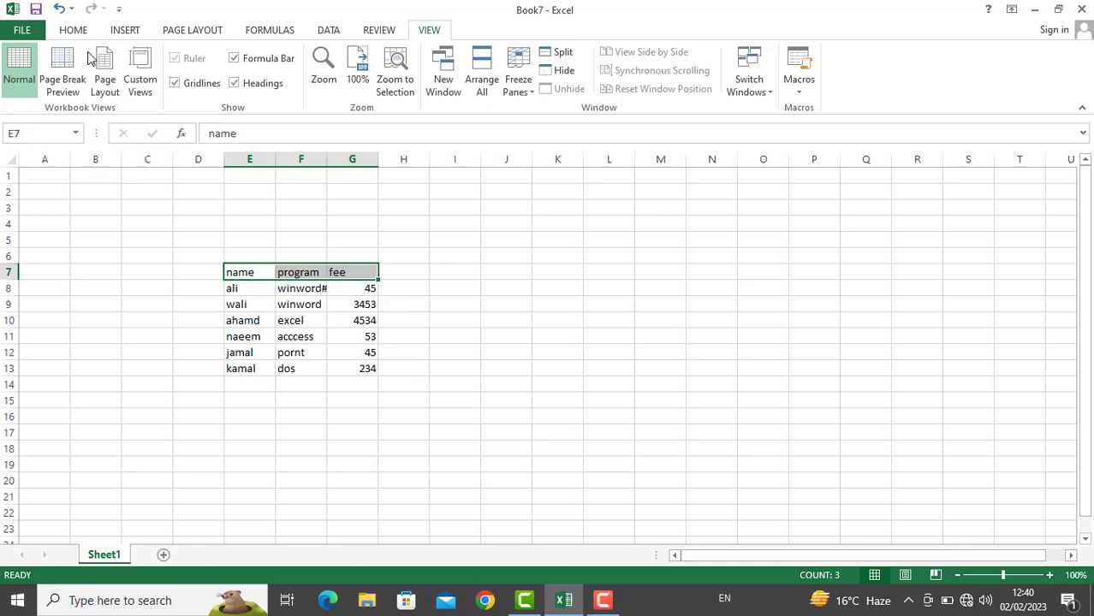
pyautogui.click(72, 31)
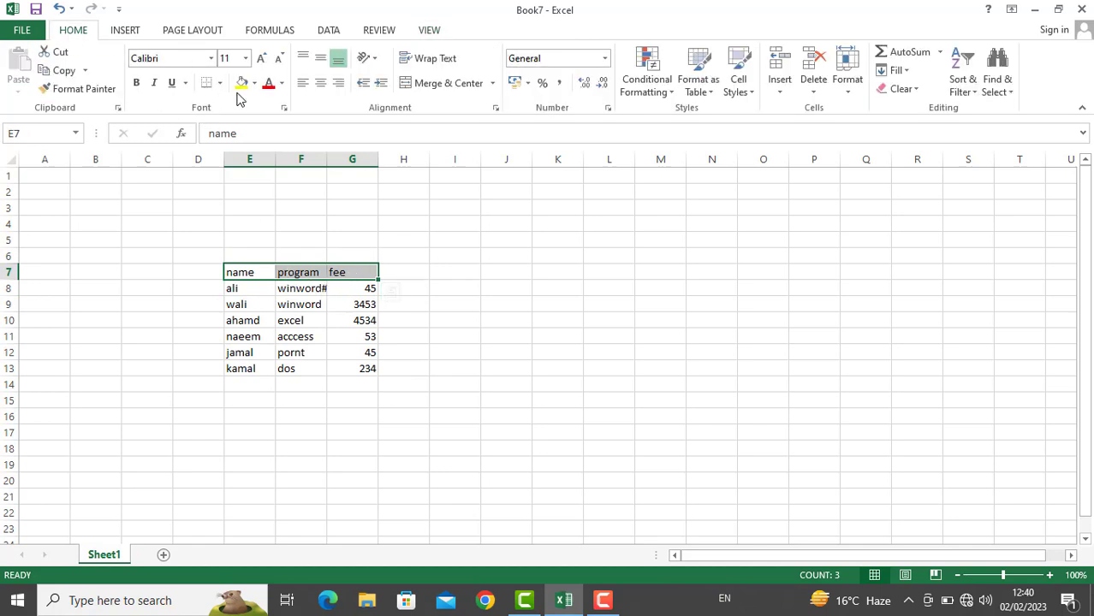
pyautogui.click(241, 83)
pyautogui.click(268, 82)
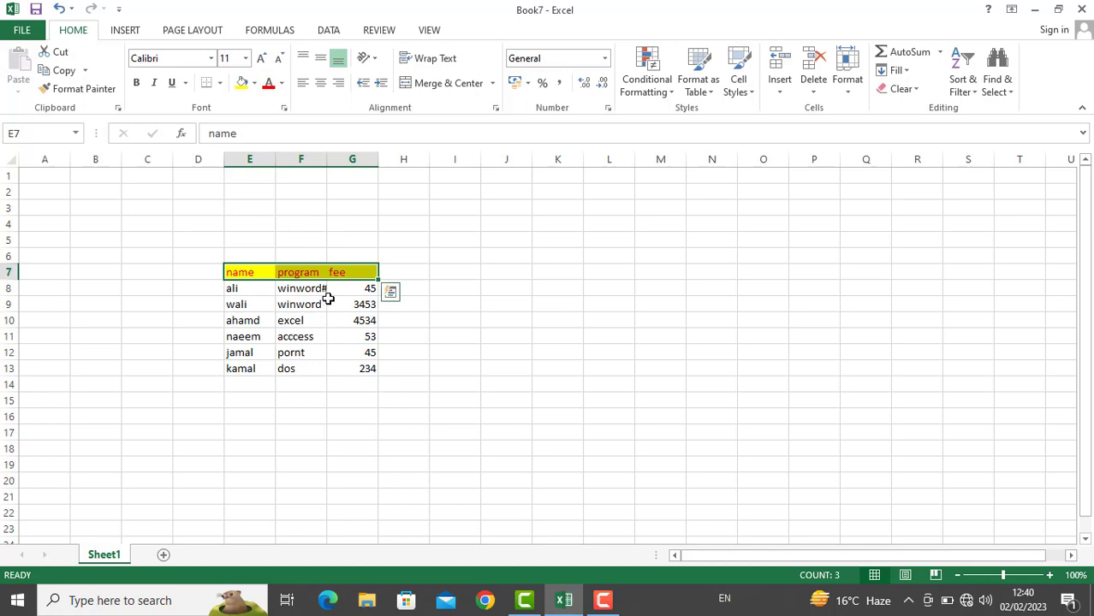
# Copy the formatted header row E7:G7 to the ranges starting at N6 and N16
pyautogui.hotkey('ctrl', 'c')
pyautogui.click(702, 257)
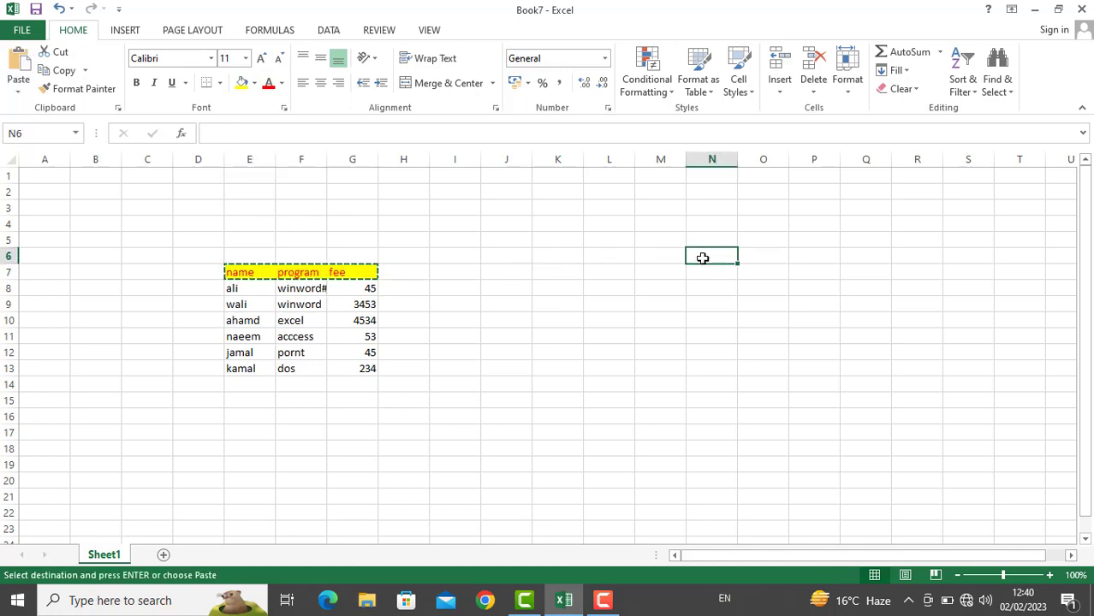
pyautogui.hotkey('ctrl', 'v')
pyautogui.click(700, 411)
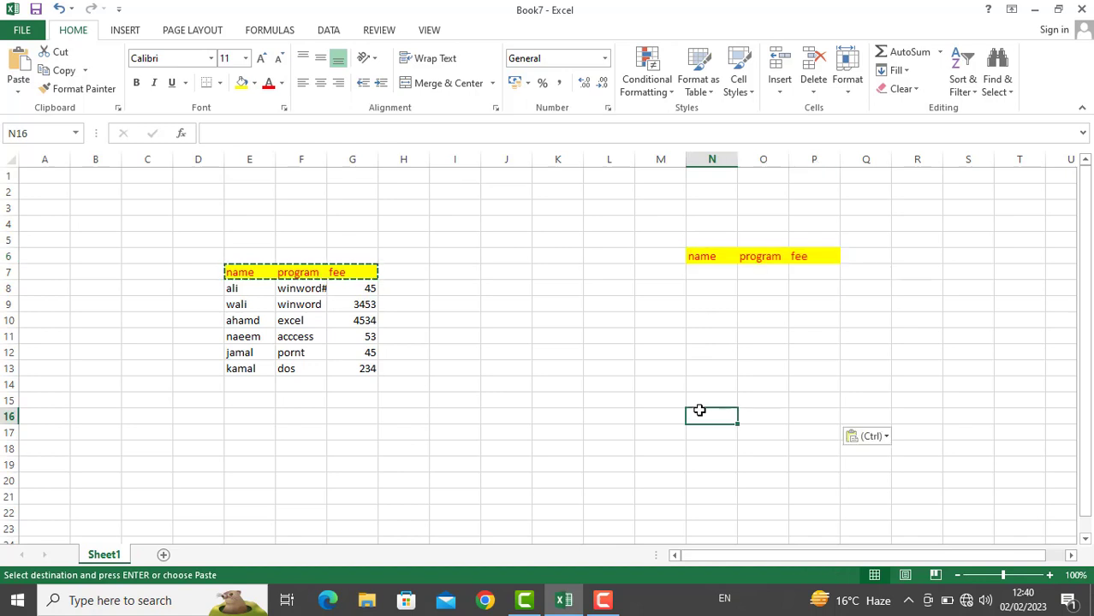
pyautogui.hotkey('ctrl', 'v')
pyautogui.click(269, 276)
pyautogui.hotkey('ctrl', 'Down')
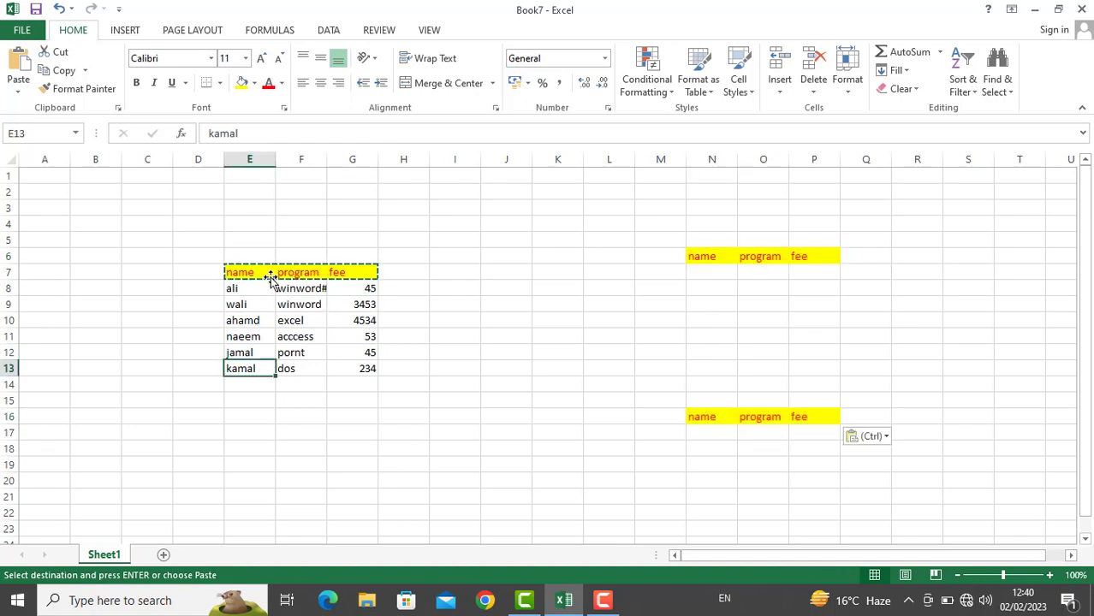
pyautogui.click(269, 276)
pyautogui.press('Escape')
pyautogui.click(302, 301)
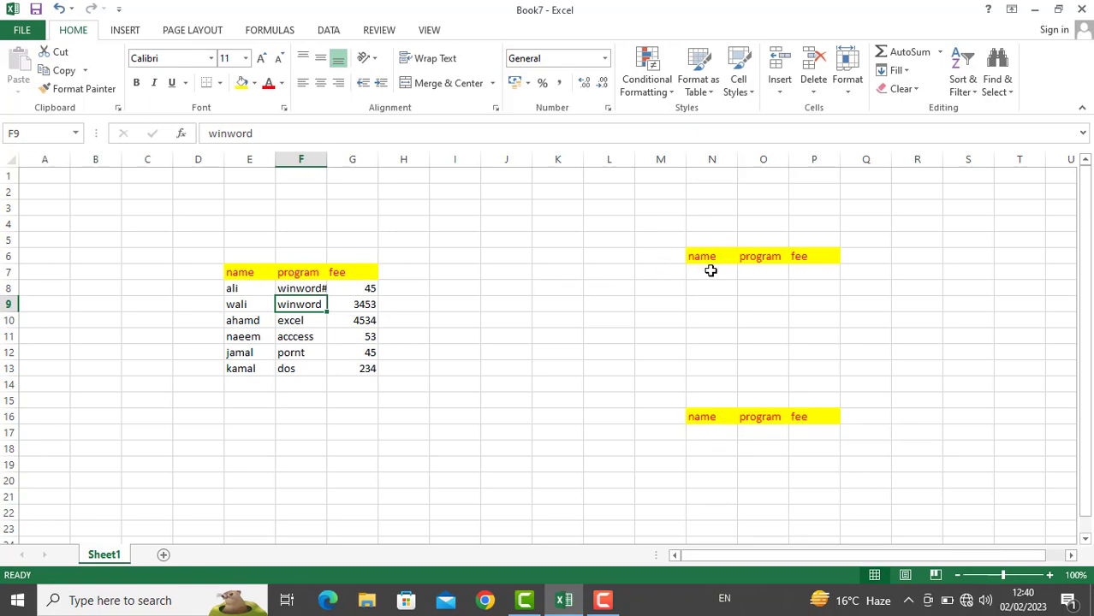
# Start recording a macro stored in this workbook, naming it after the person in E8
pyautogui.click(432, 32)
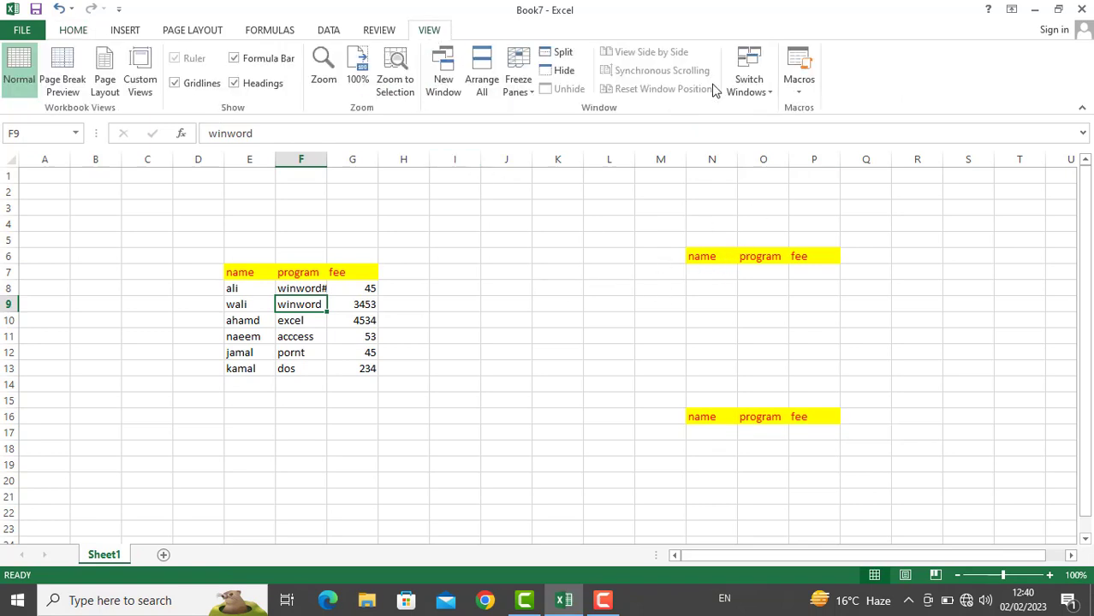
pyautogui.click(813, 88)
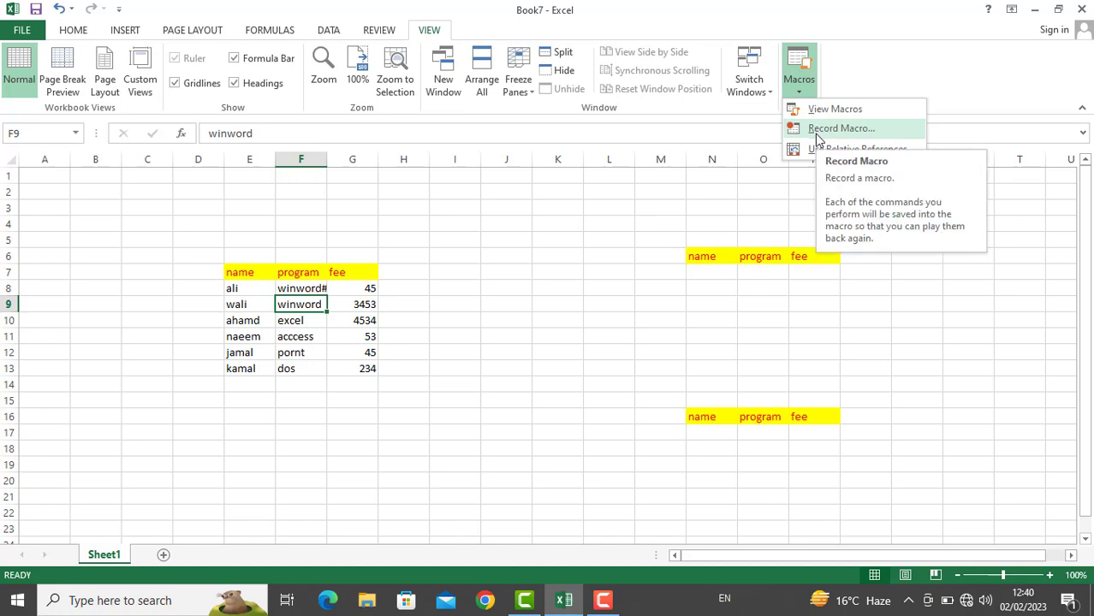
pyautogui.click(820, 130)
pyautogui.write('ali')
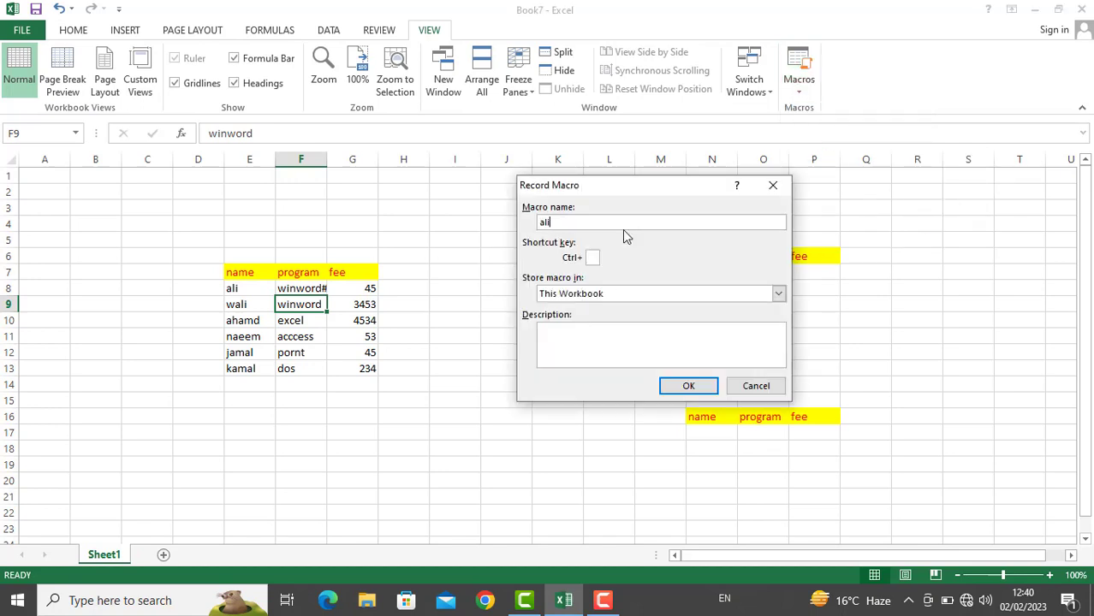
pyautogui.press('Return')
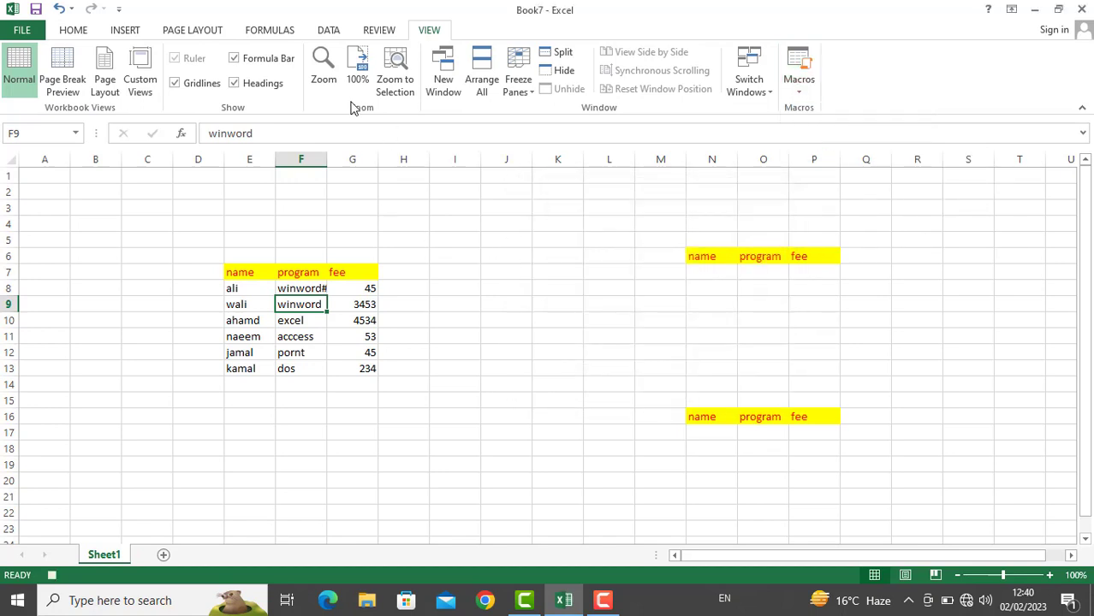
pyautogui.click(331, 32)
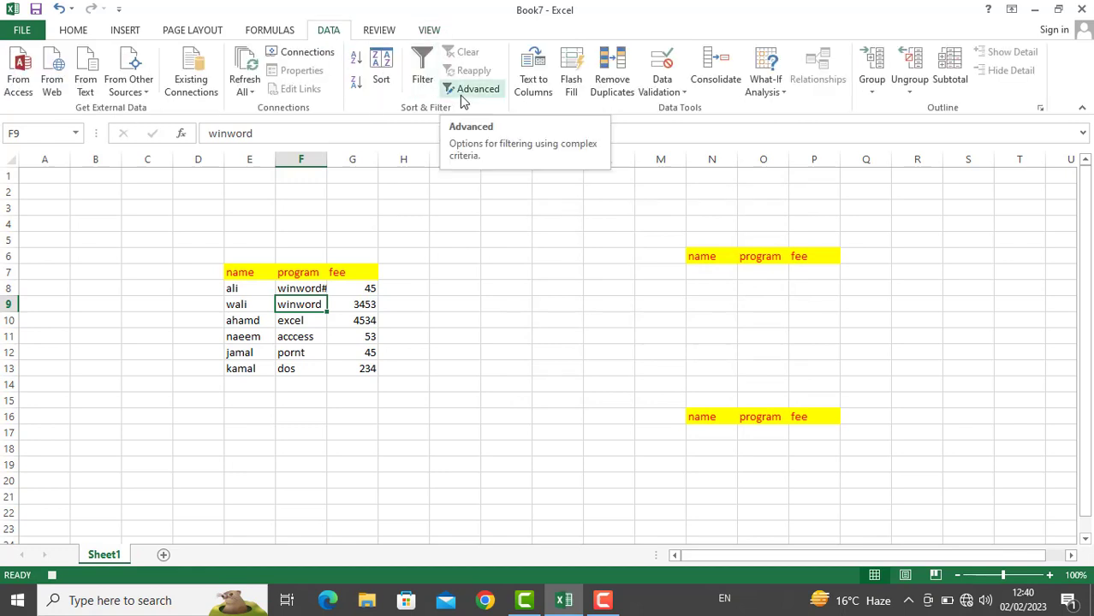
pyautogui.click(429, 29)
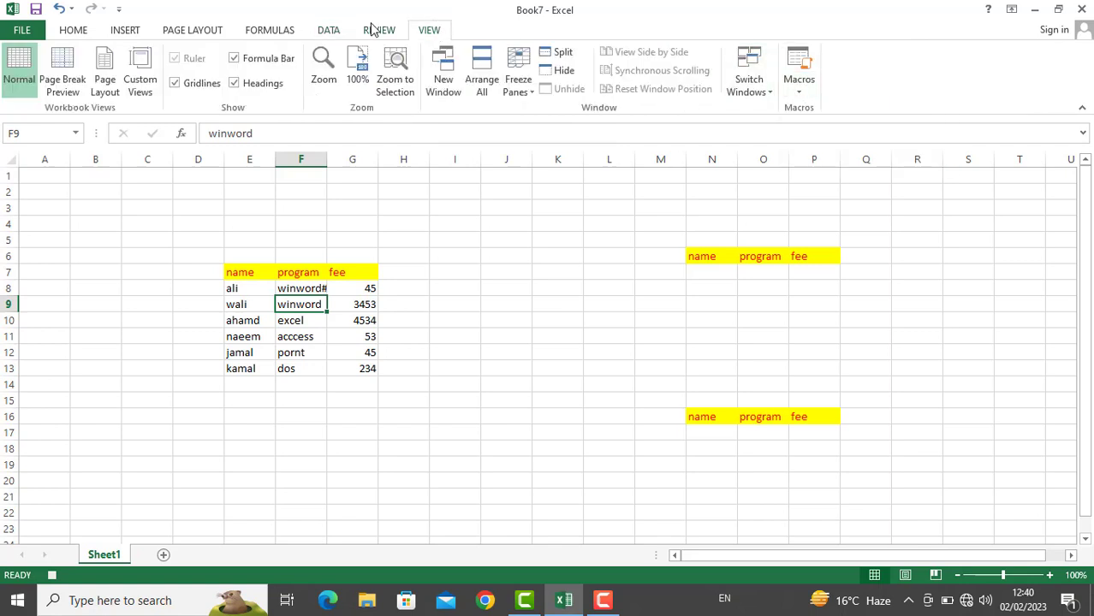
pyautogui.click(798, 83)
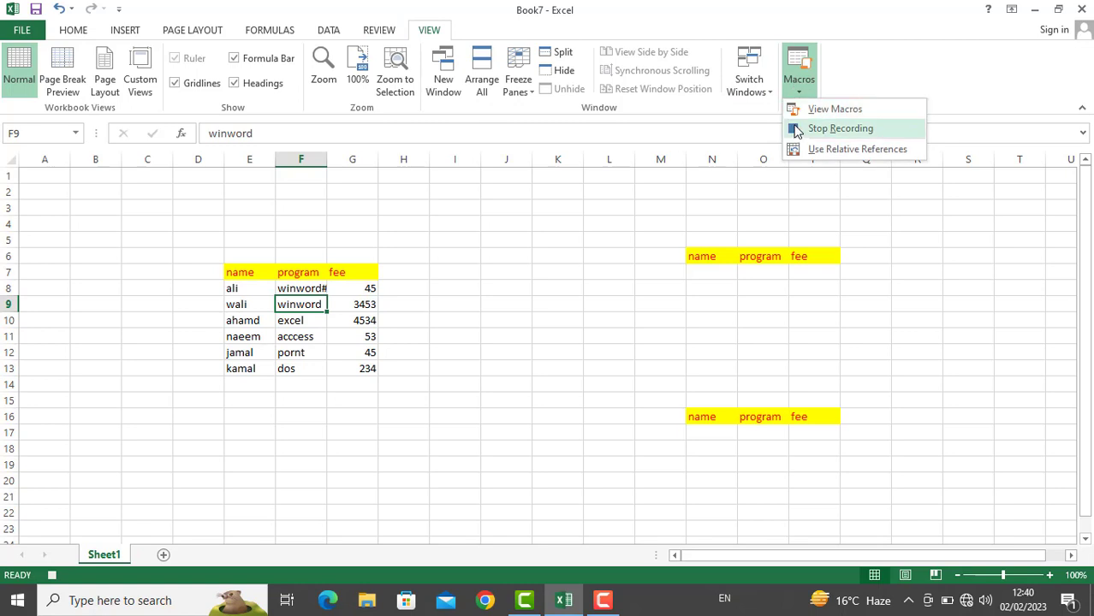
pyautogui.click(289, 289)
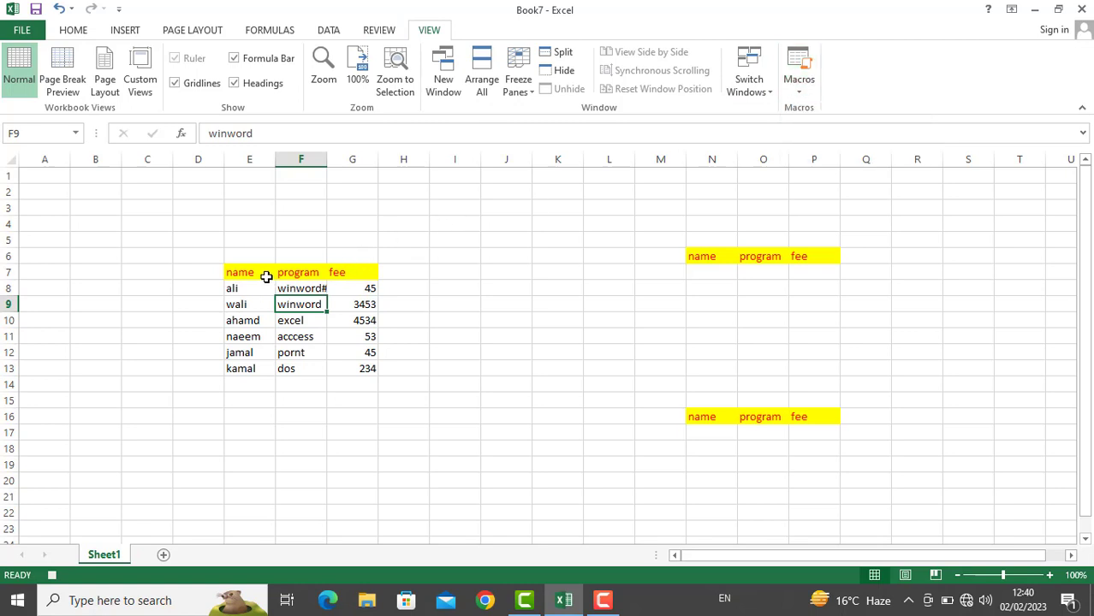
pyautogui.click(266, 277)
pyautogui.click(331, 31)
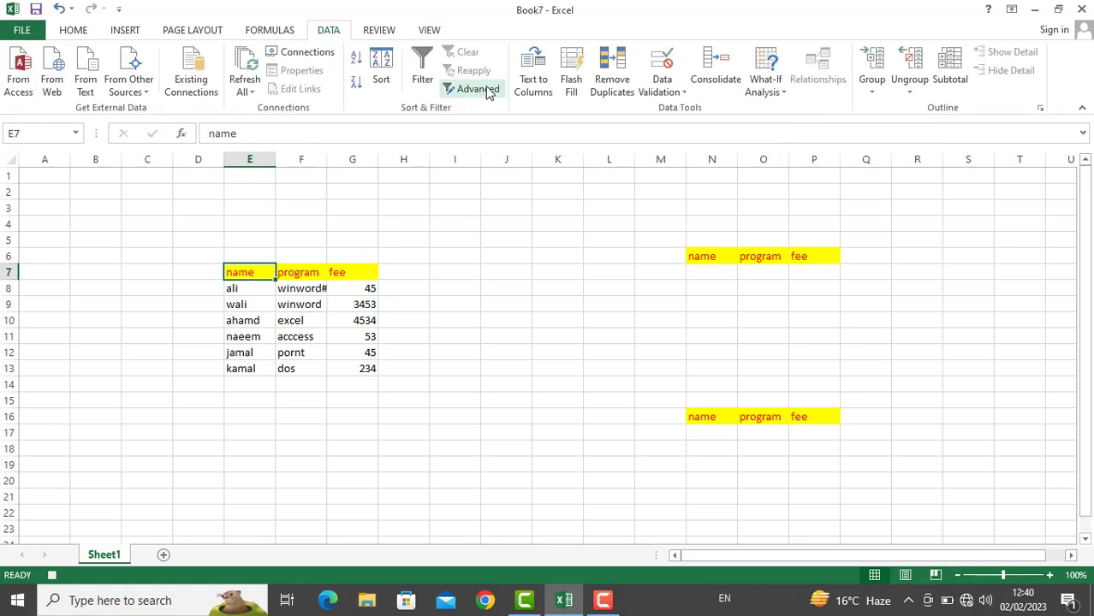
pyautogui.click(494, 90)
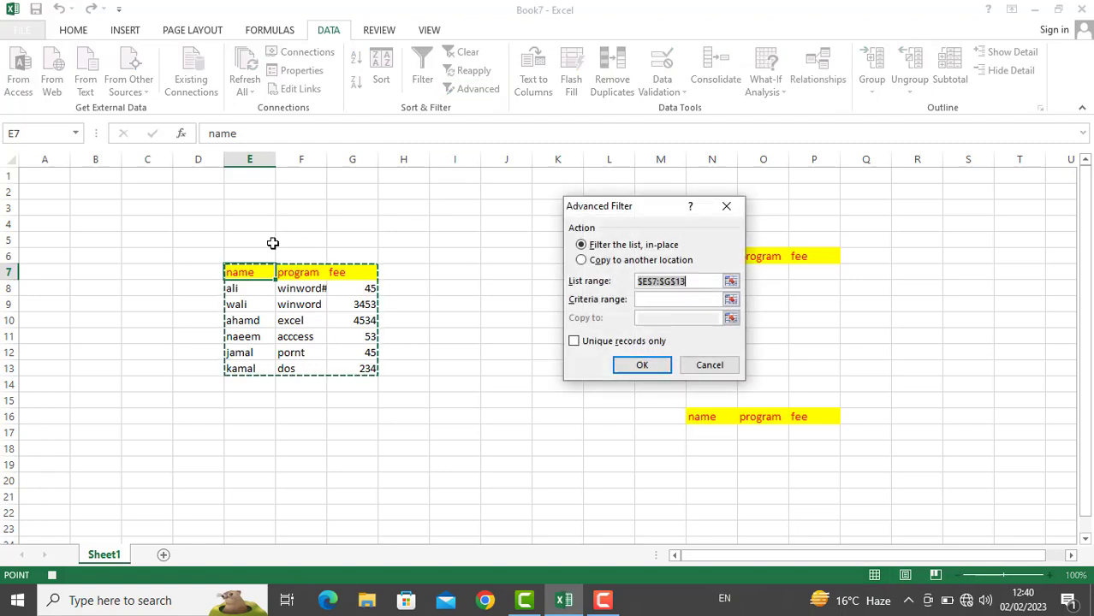
pyautogui.click(233, 274)
pyautogui.moveTo(233, 274); pyautogui.dragTo(368, 371)
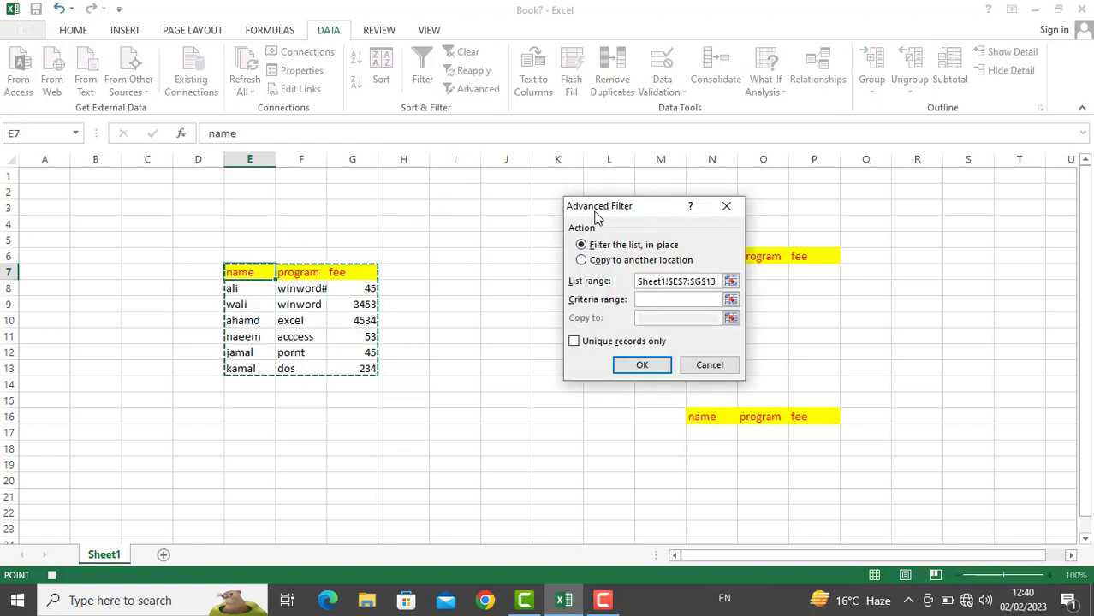
pyautogui.moveTo(581, 208); pyautogui.dragTo(433, 140)
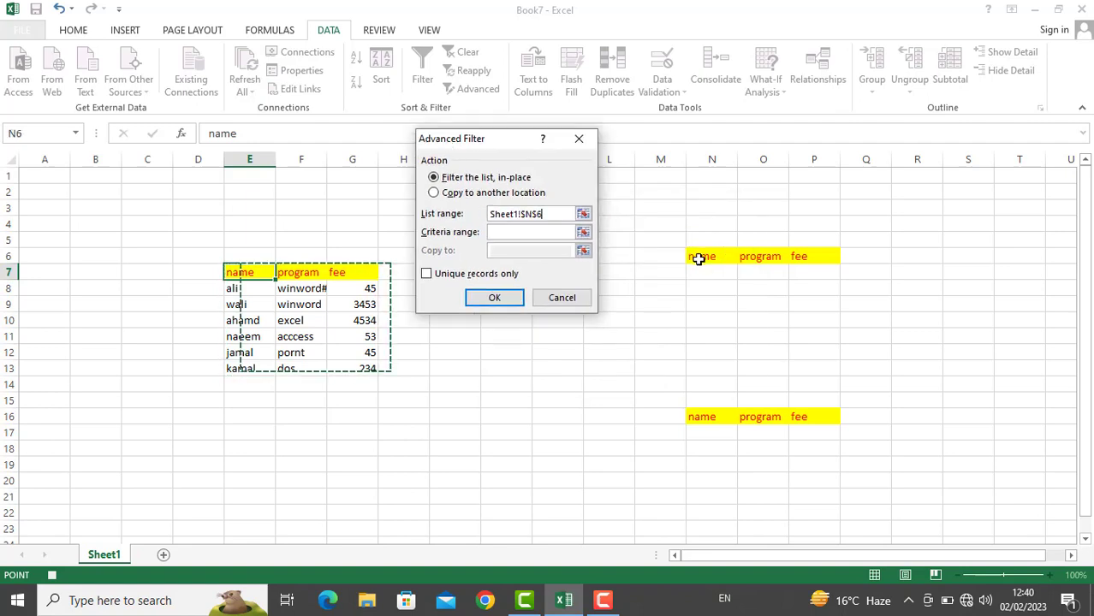
pyautogui.moveTo(696, 257); pyautogui.dragTo(809, 269)
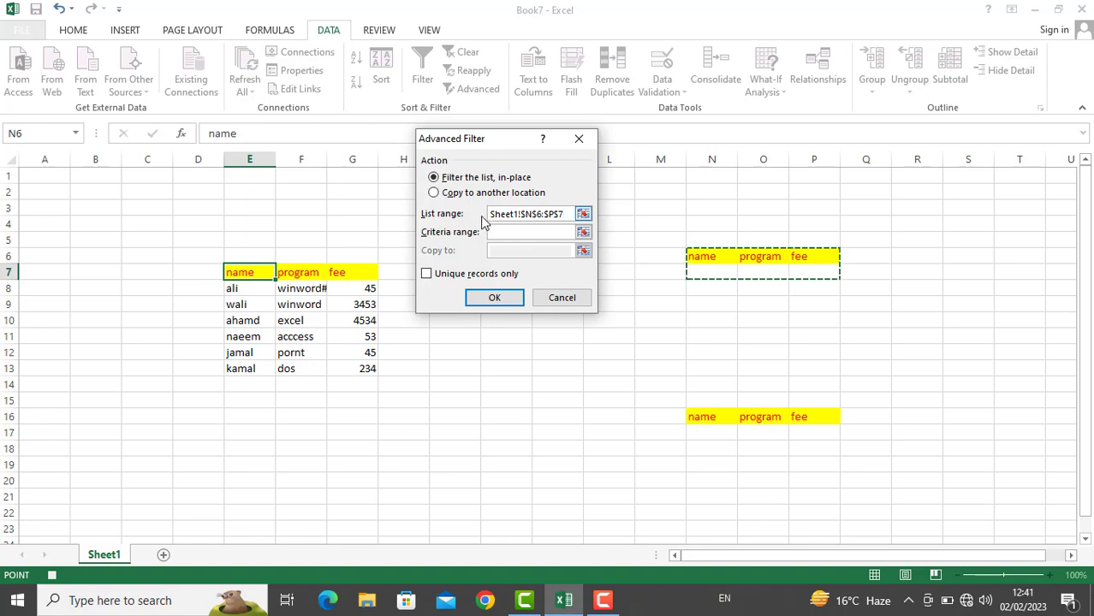
pyautogui.click(484, 194)
pyautogui.click(521, 251)
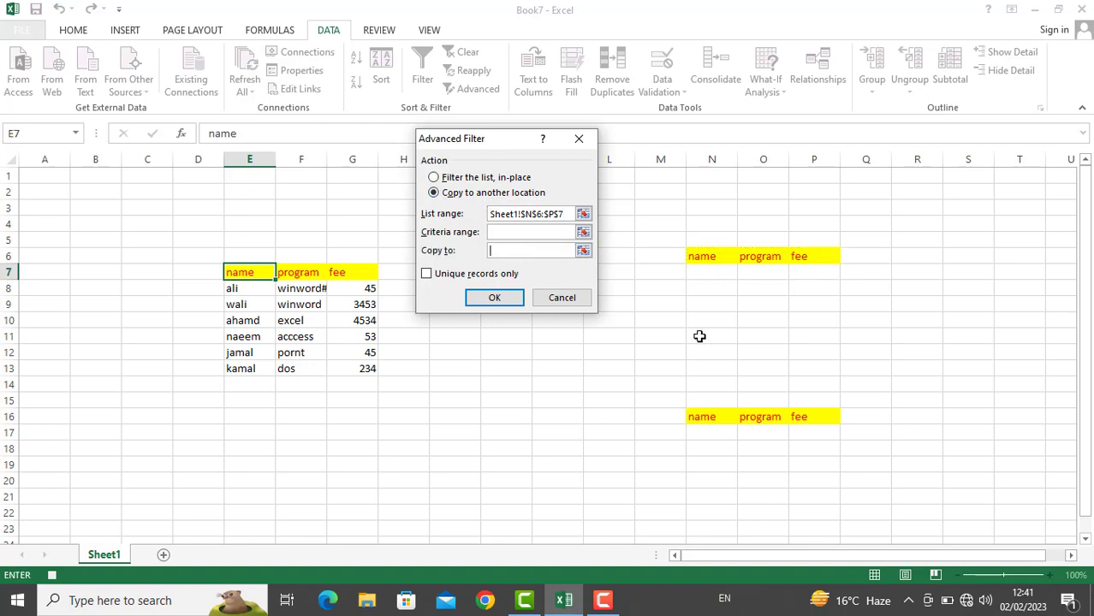
pyautogui.press('Escape')
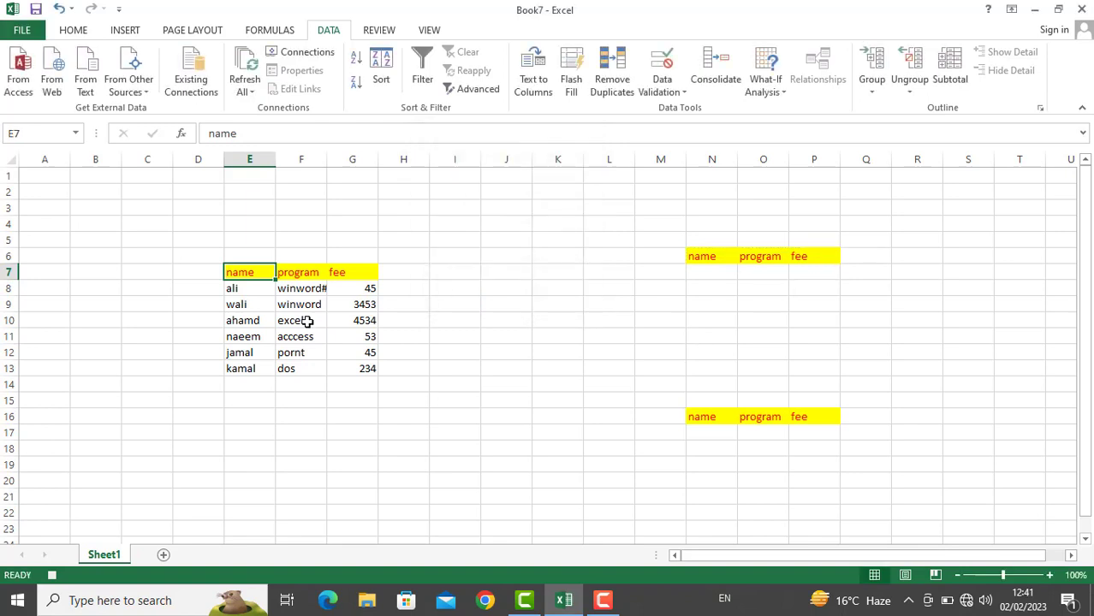
# Run an Advanced Filter that copies list range E7:G13, using criteria range N6:P7, to N16:P35
pyautogui.click(471, 88)
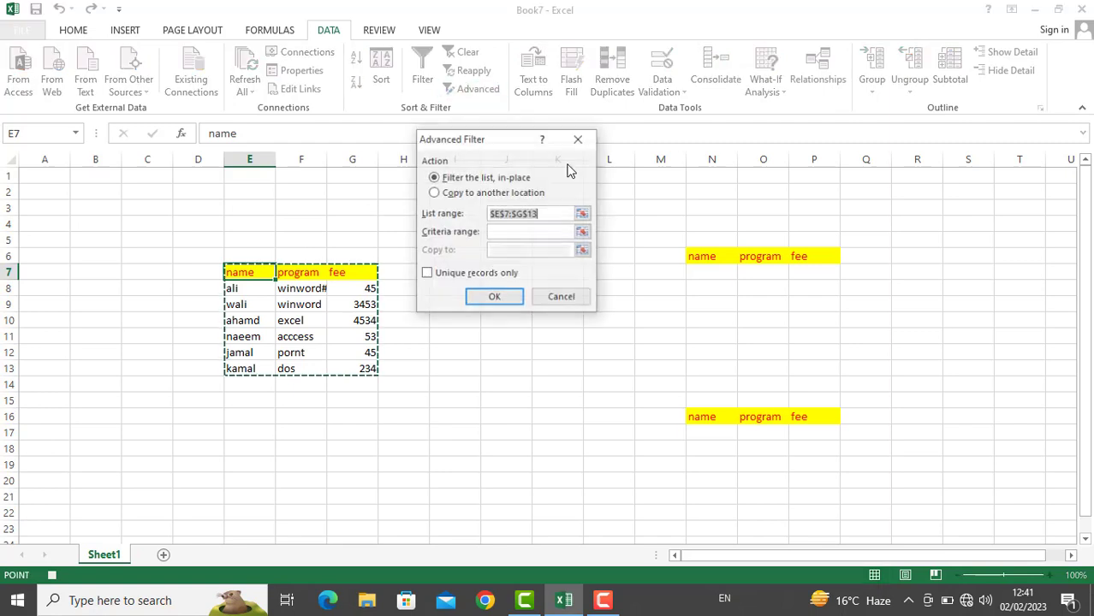
pyautogui.moveTo(239, 274); pyautogui.dragTo(359, 369)
pyautogui.click(532, 233)
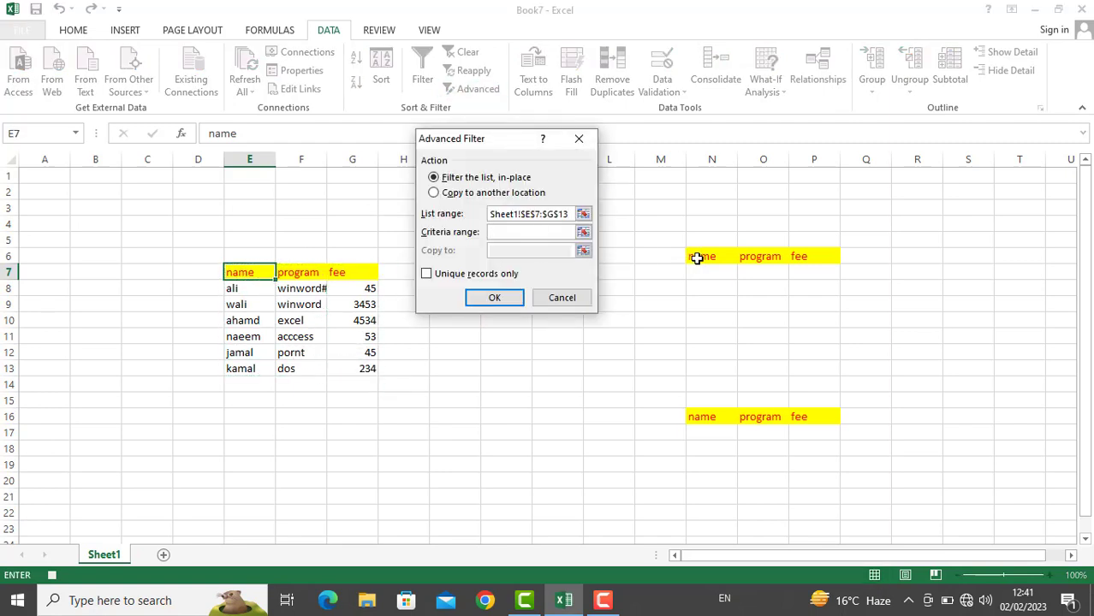
pyautogui.moveTo(701, 257); pyautogui.dragTo(801, 270)
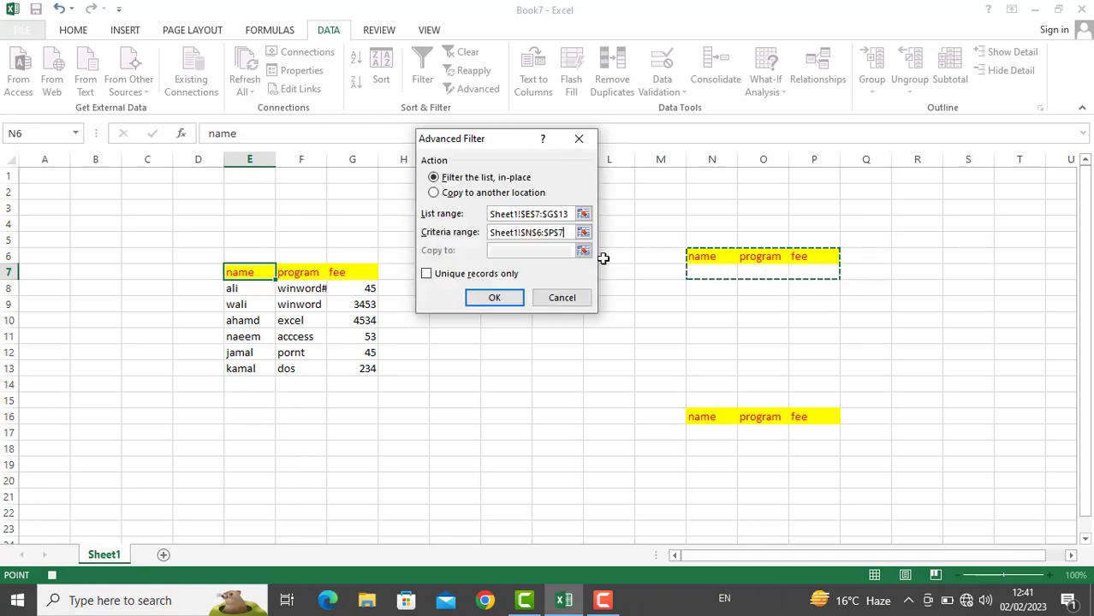
pyautogui.click(445, 194)
pyautogui.click(511, 251)
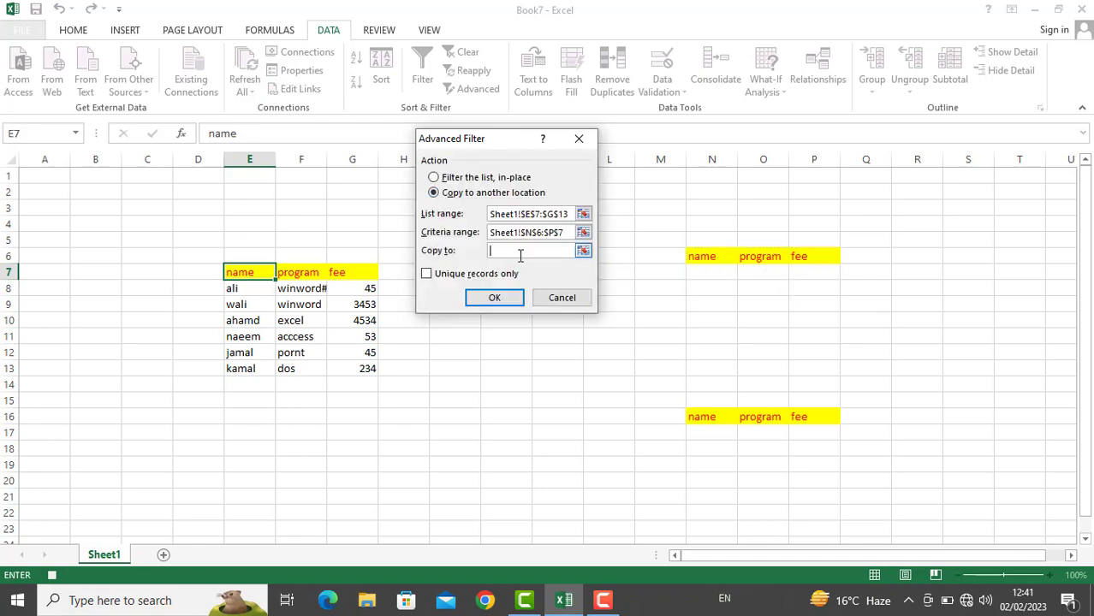
pyautogui.moveTo(700, 419); pyautogui.dragTo(824, 559)
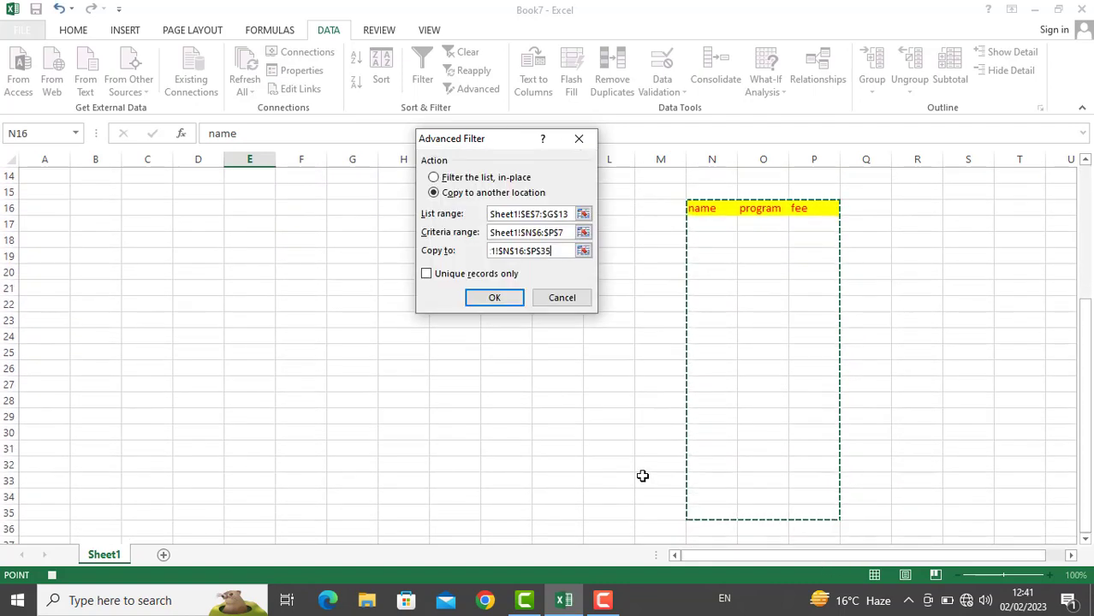
pyautogui.click(505, 305)
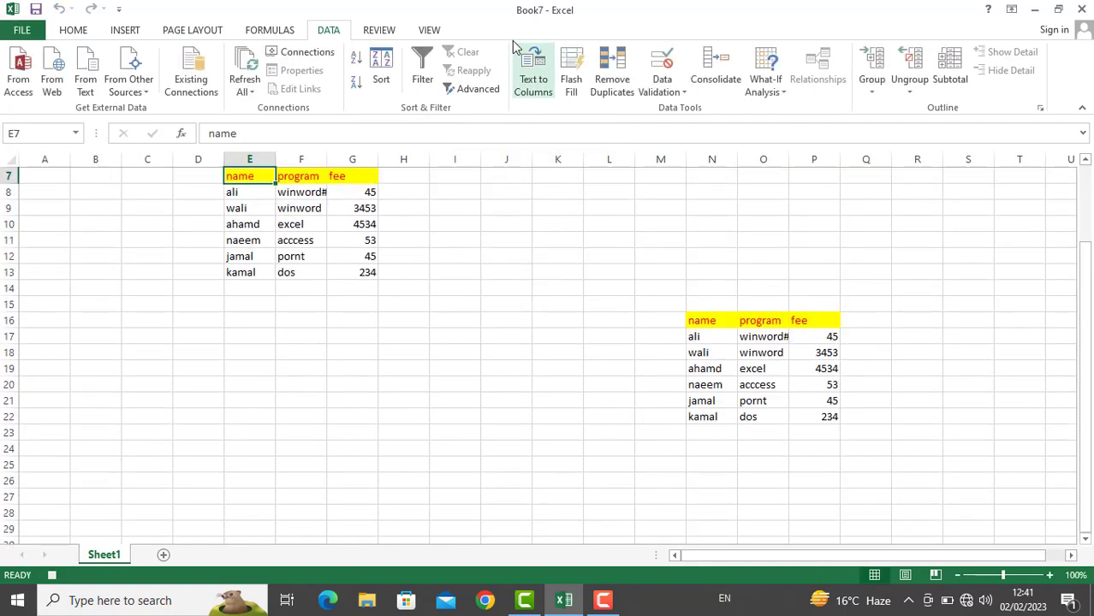
# Stop recording the macro
pyautogui.click(442, 35)
pyautogui.click(803, 92)
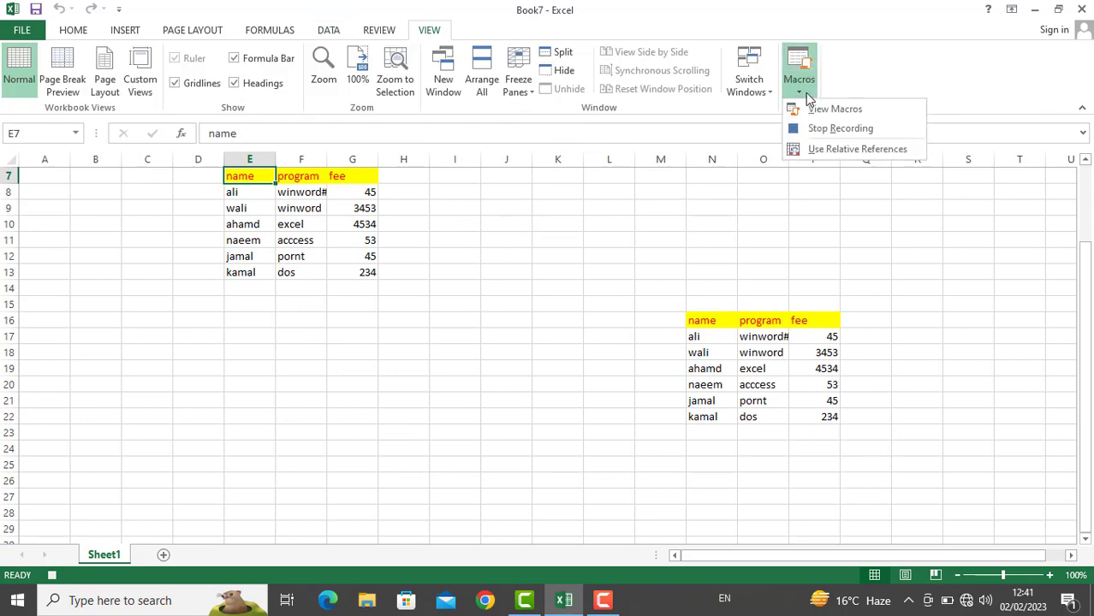
pyautogui.click(812, 129)
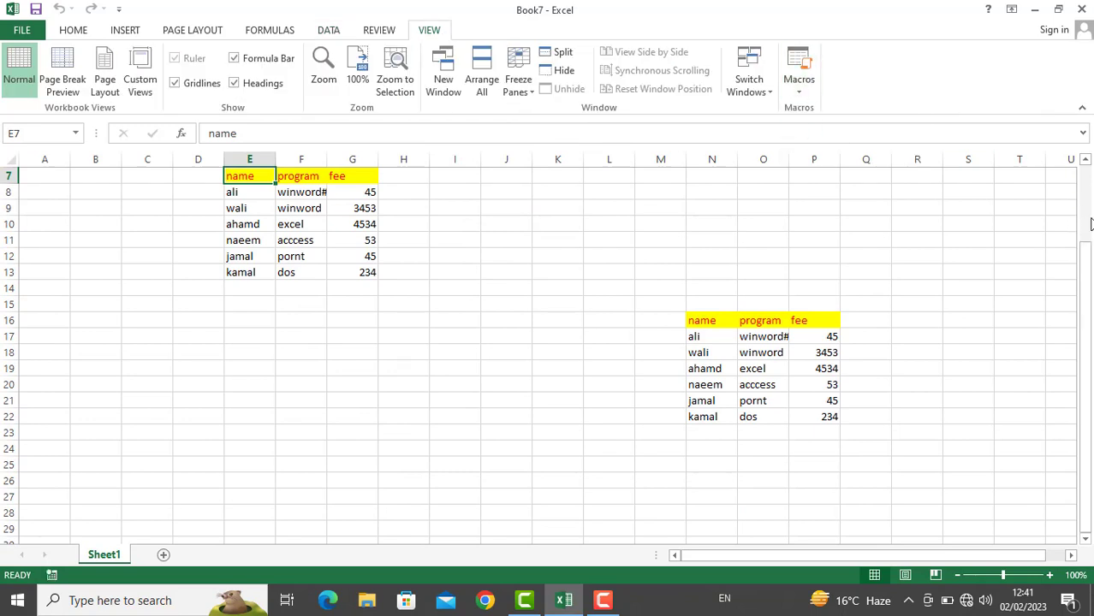
# Draw a rounded rectangle about 1.75 cm high and 3.15 cm wide over columns I to K near row 2, and label it find
pyautogui.moveTo(1089, 241); pyautogui.dragTo(1085, 167)
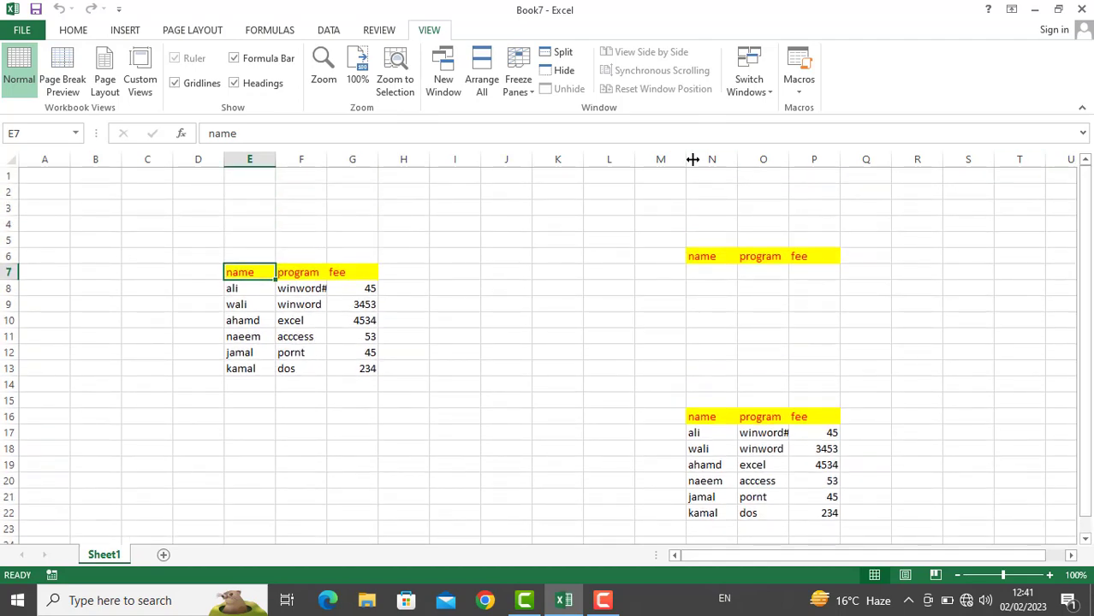
pyautogui.click(128, 30)
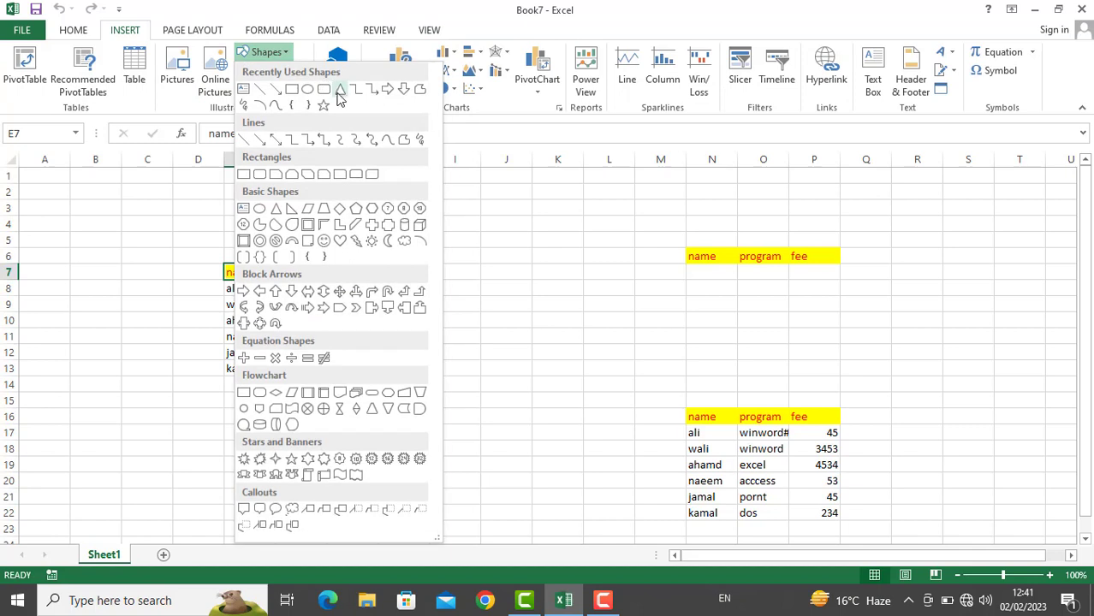
pyautogui.click(323, 89)
pyautogui.moveTo(459, 185)
pyautogui.mouseDown()
pyautogui.moveTo(510, 190)
pyautogui.moveTo(539, 237)
pyautogui.moveTo(554, 238)
pyautogui.mouseUp()
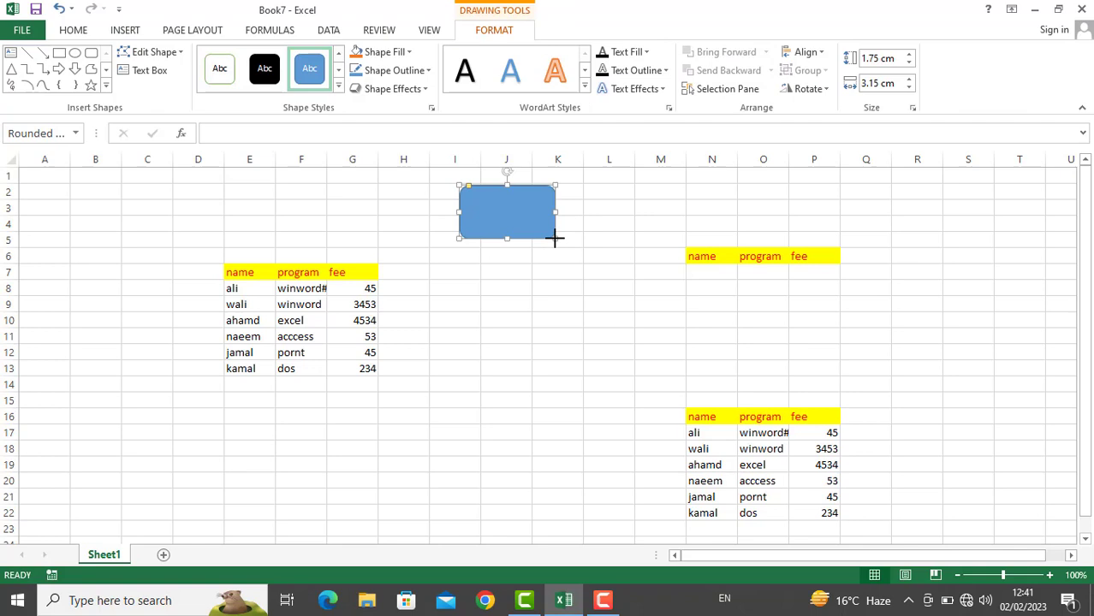
# Assign the recorded macro to the find shape
pyautogui.rightClick(514, 217)
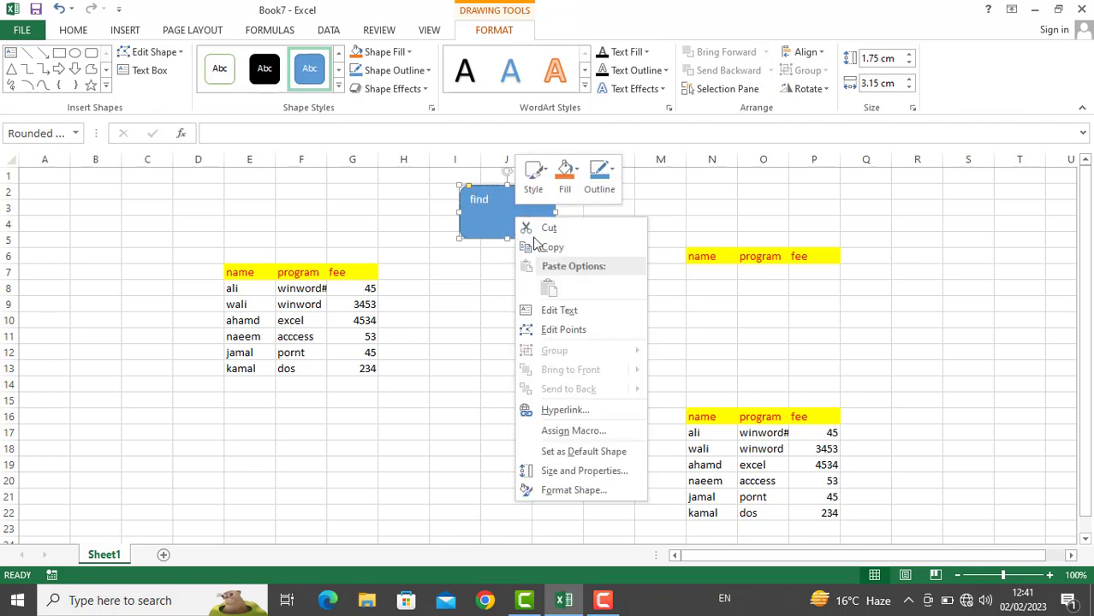
pyautogui.click(578, 431)
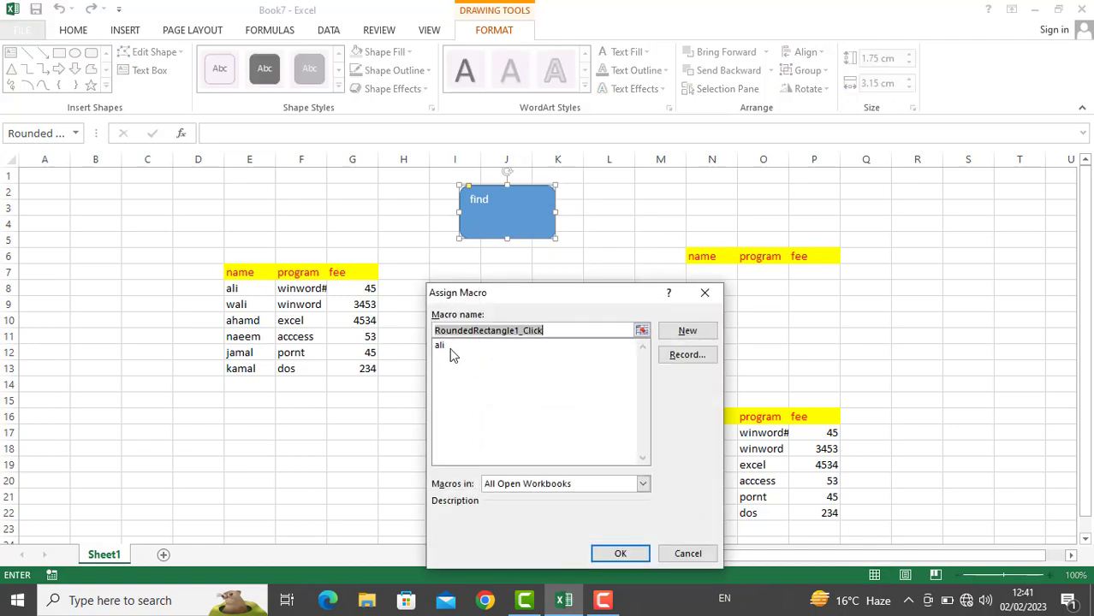
pyautogui.click(449, 346)
pyautogui.click(620, 553)
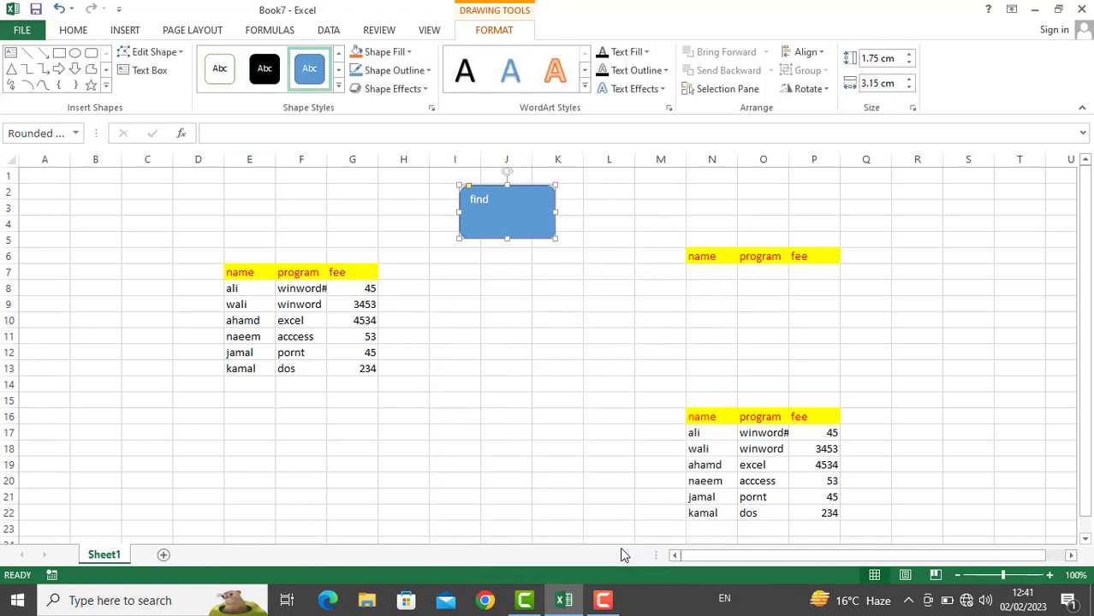
pyautogui.click(569, 366)
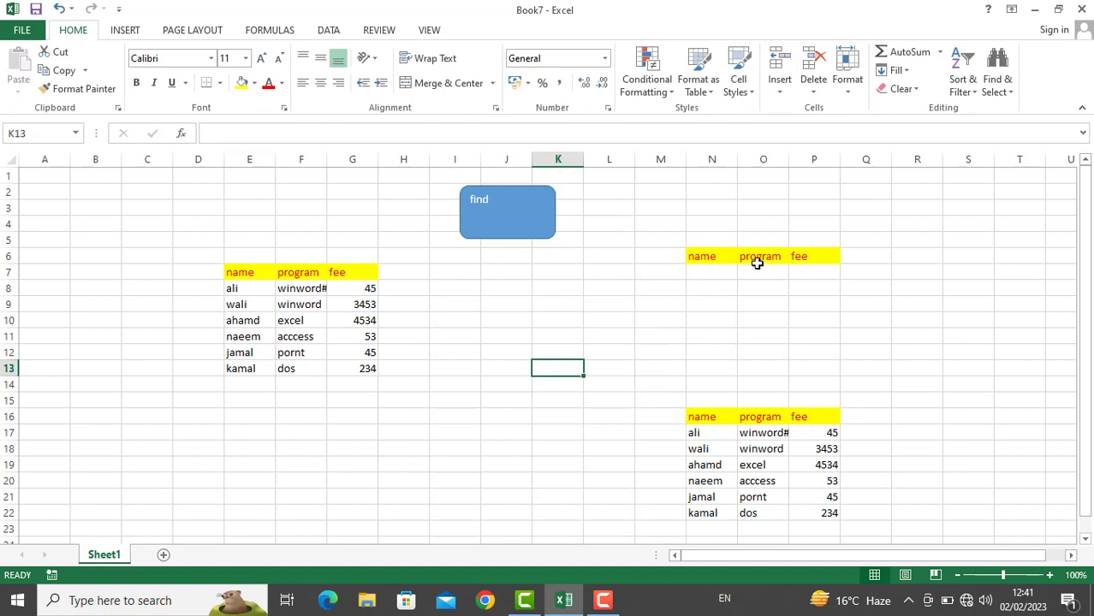
# Enter the name from E11 as the criterion in N7 and run the filter with the find shape
pyautogui.click(712, 273)
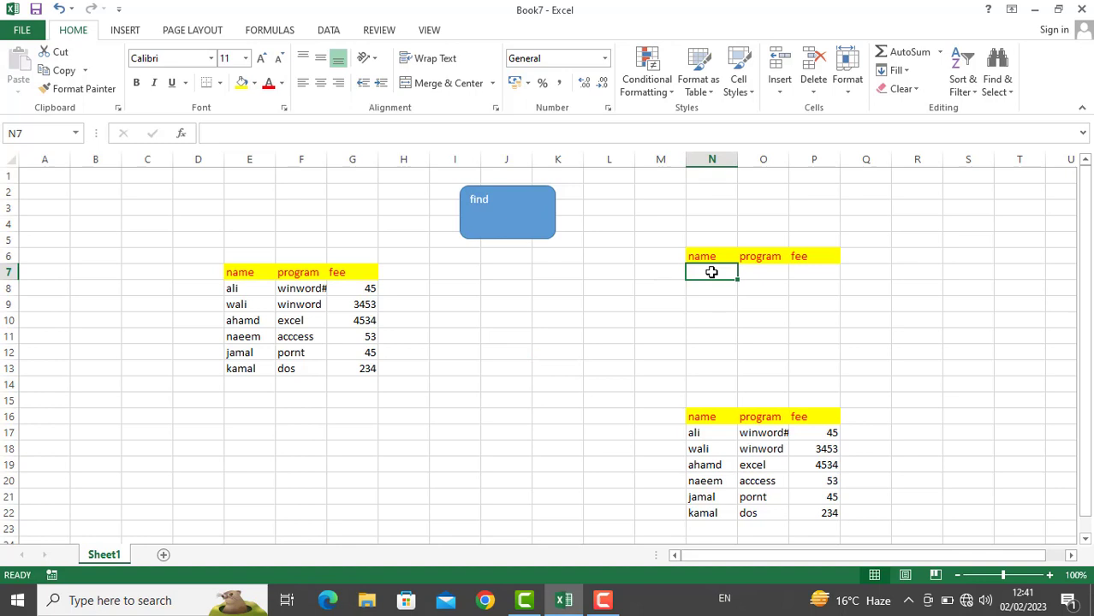
pyautogui.write('naeem')
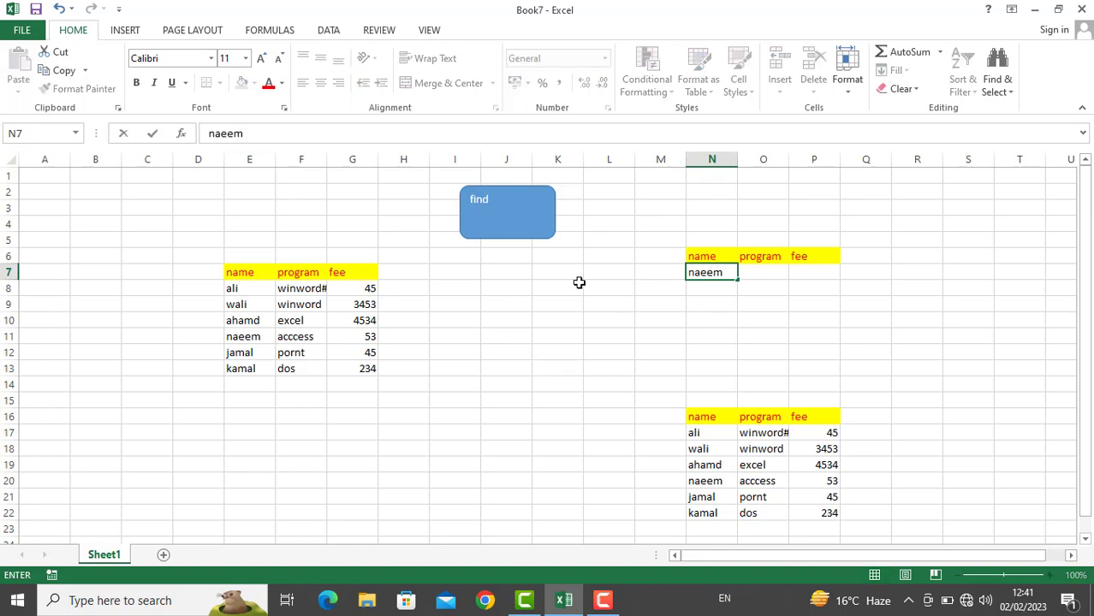
pyautogui.click(511, 224)
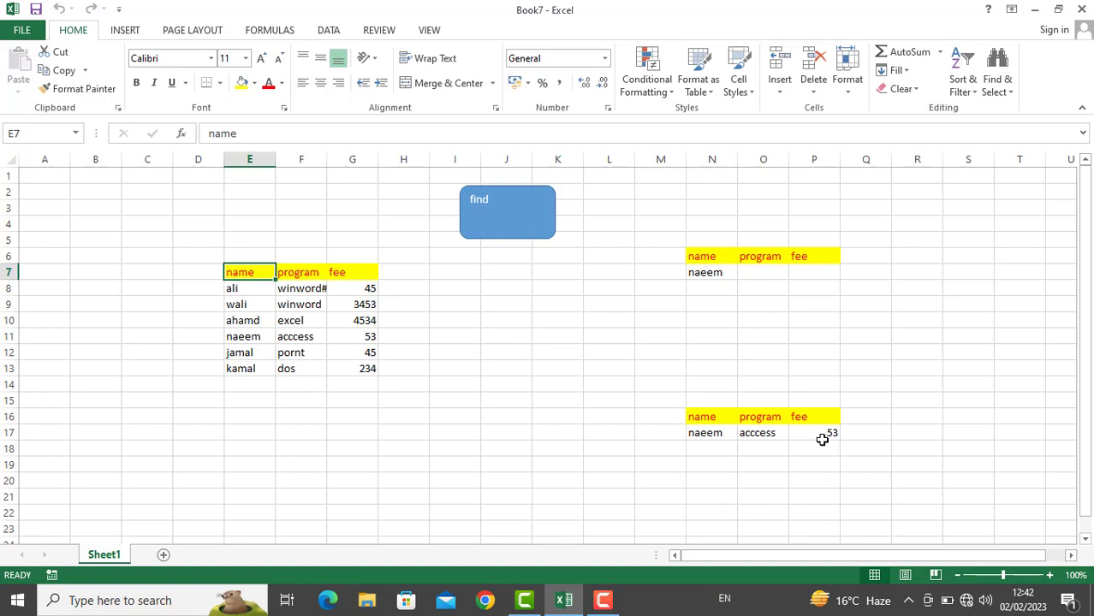
# Clear the header in E7 and the name criterion in N7
pyautogui.press('Delete')
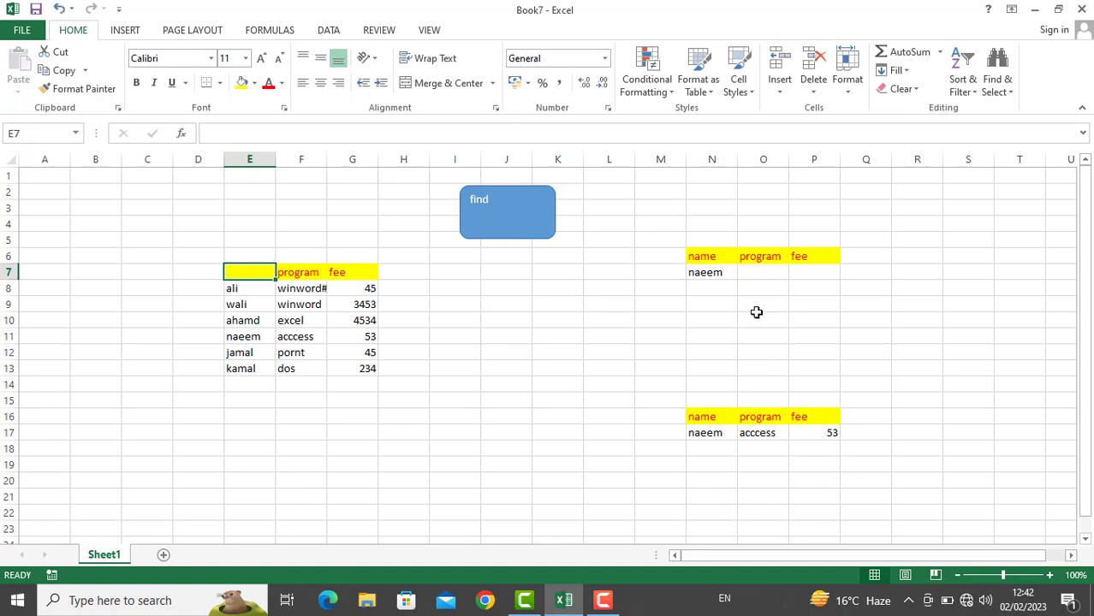
pyautogui.click(717, 271)
pyautogui.press('Home')
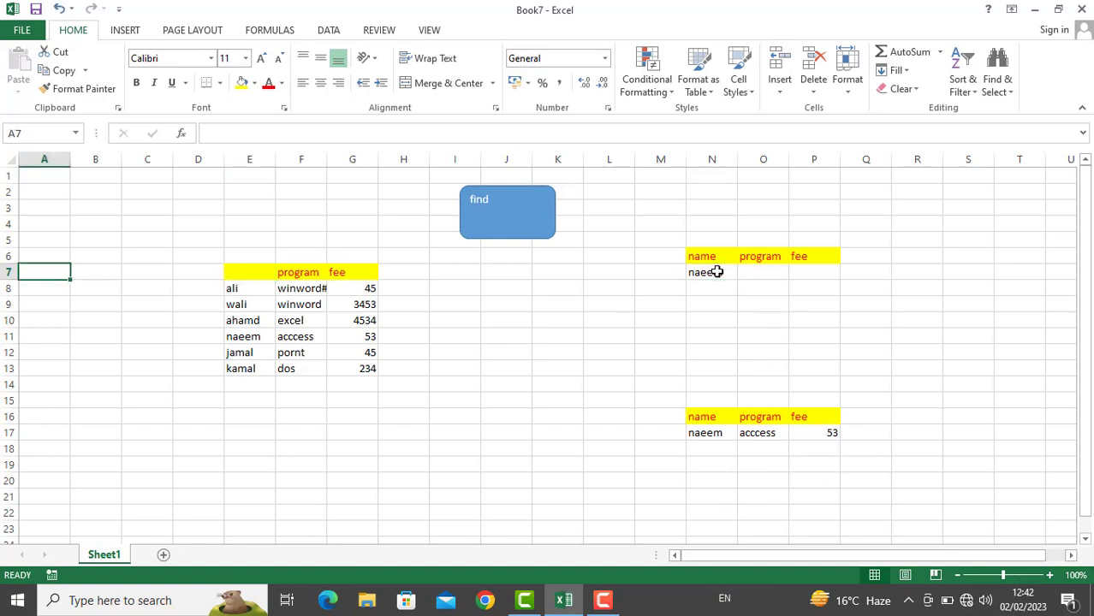
pyautogui.click(717, 271)
pyautogui.press('Delete')
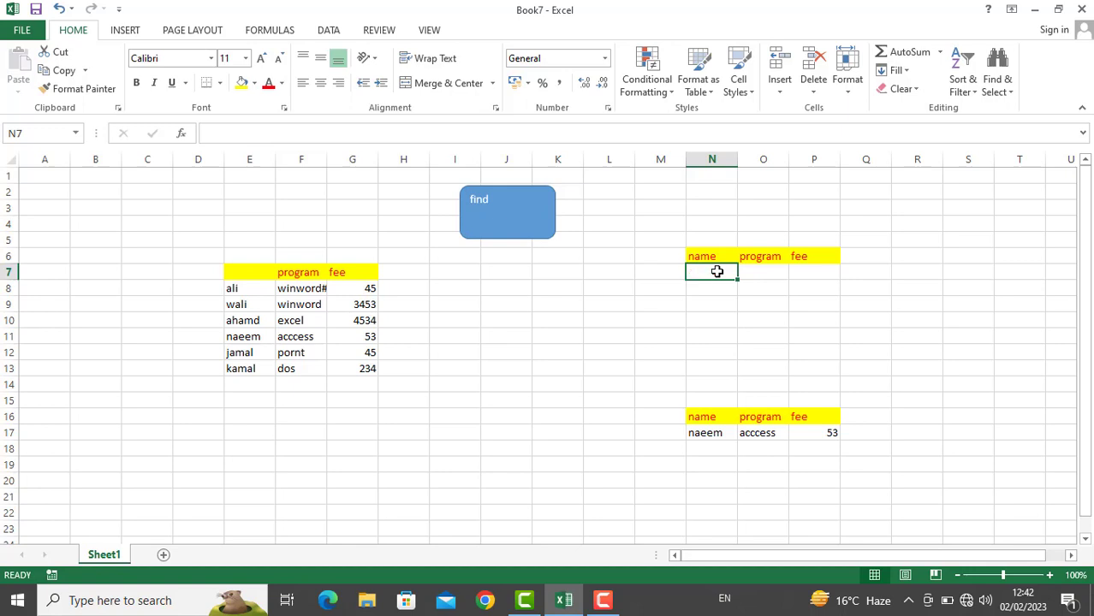
# Try to filter the records by the program dos in O7 using the find shape, and end the macro
pyautogui.click(766, 268)
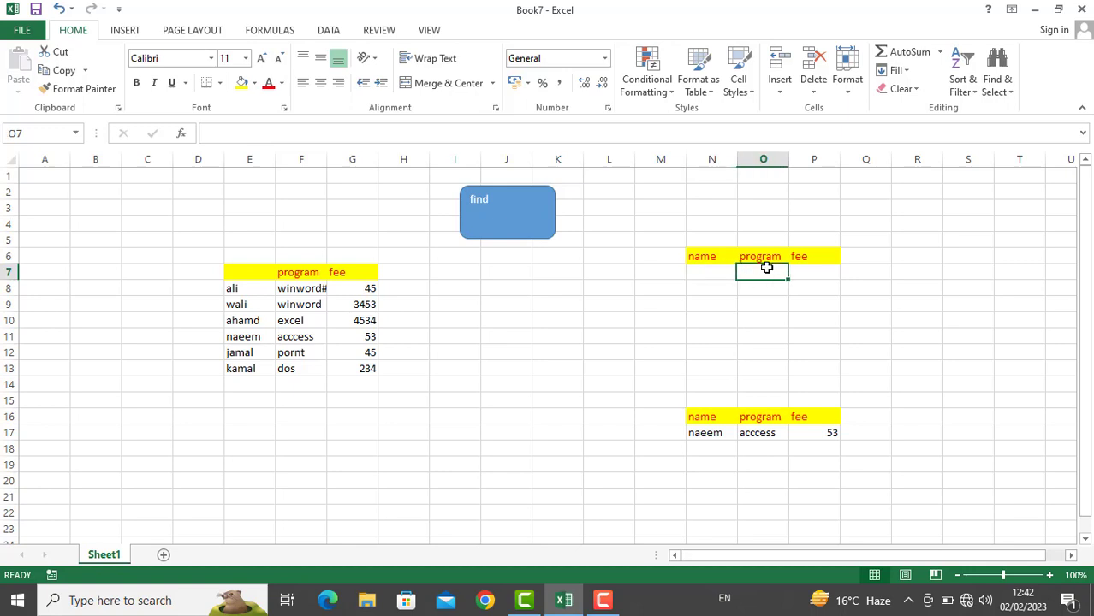
pyautogui.write('dos')
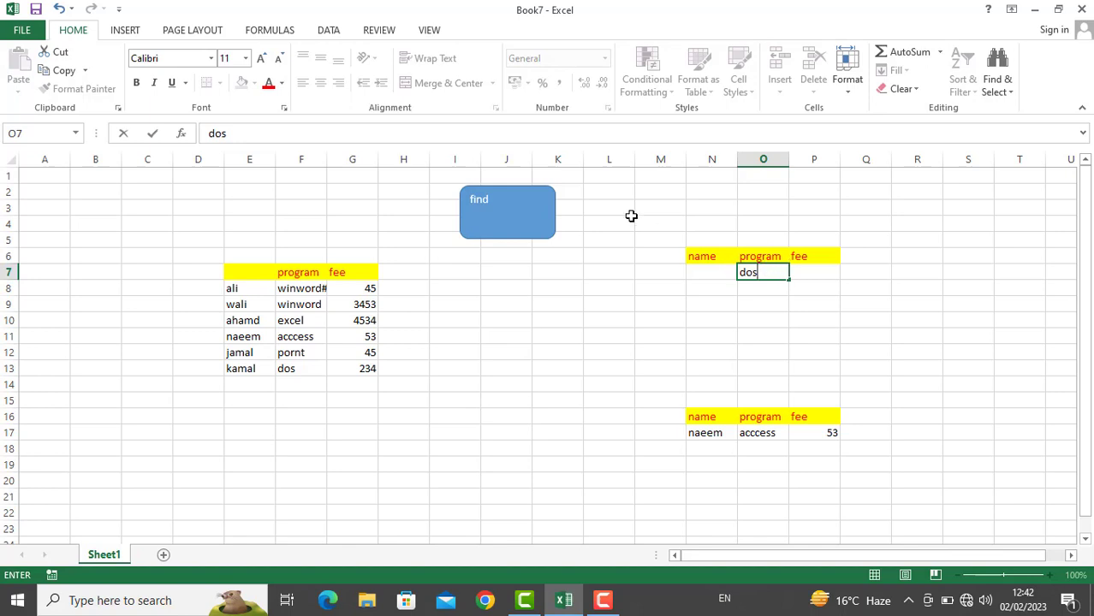
pyautogui.click(526, 224)
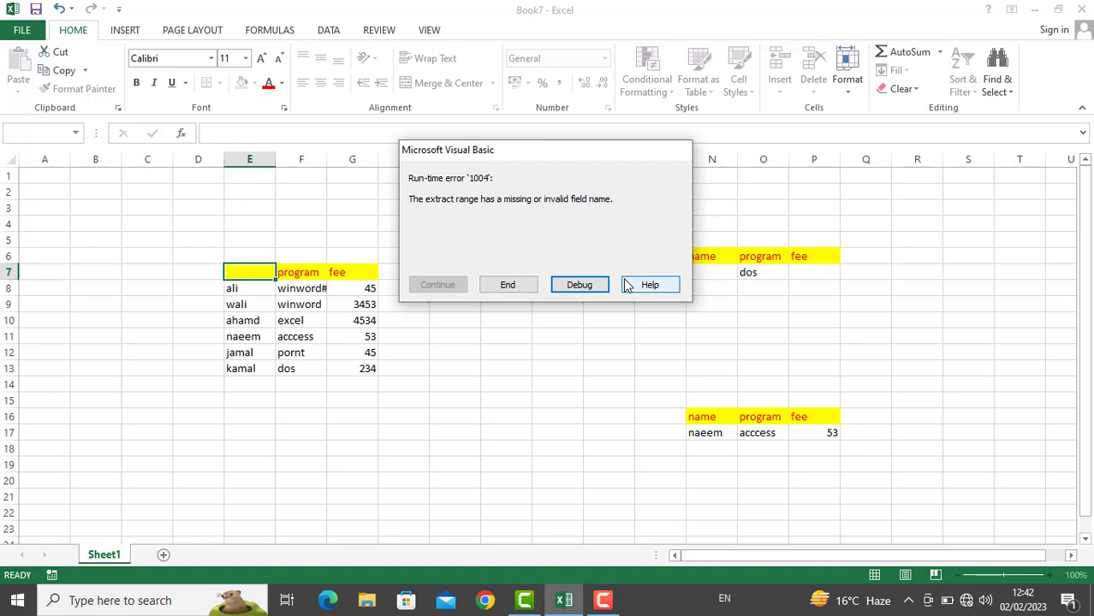
pyautogui.click(505, 290)
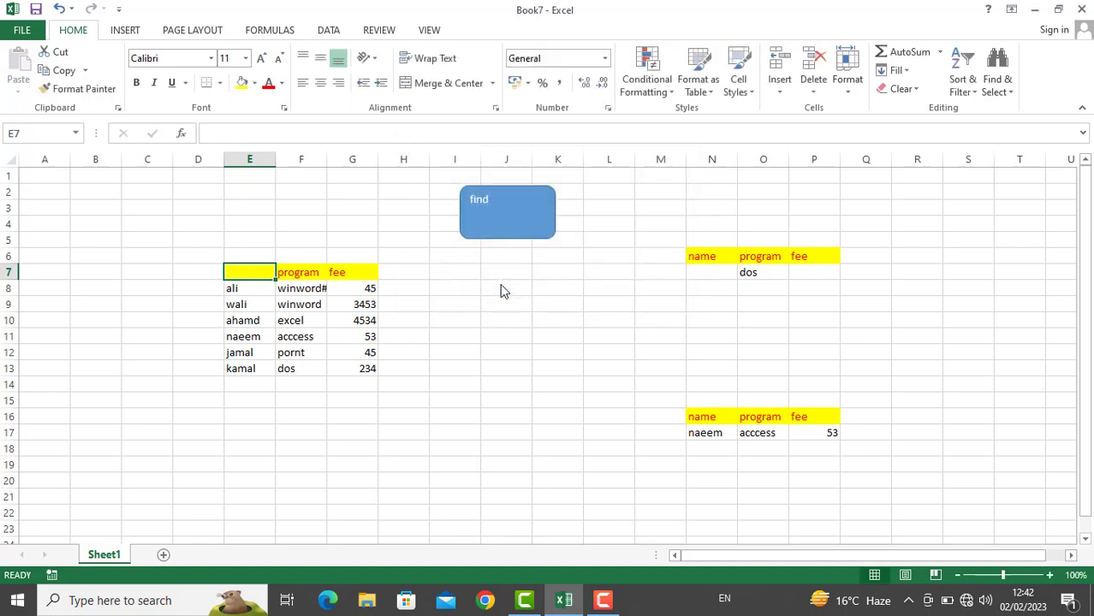
# Try to filter the records by the program excel in O7 using the find shape, and clear the criterion
pyautogui.click(749, 274)
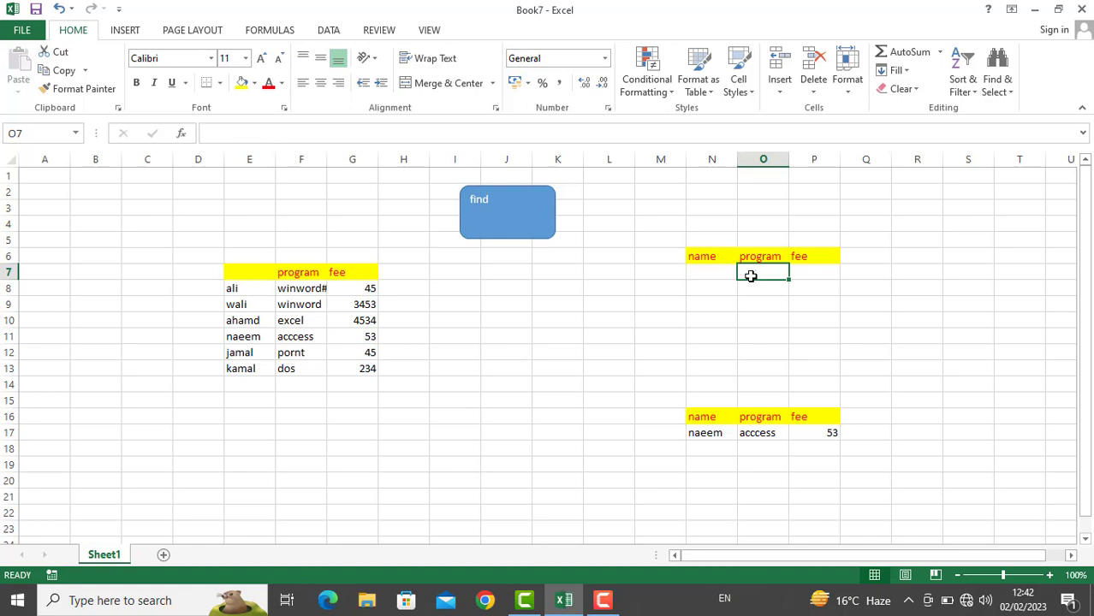
pyautogui.write('excel')
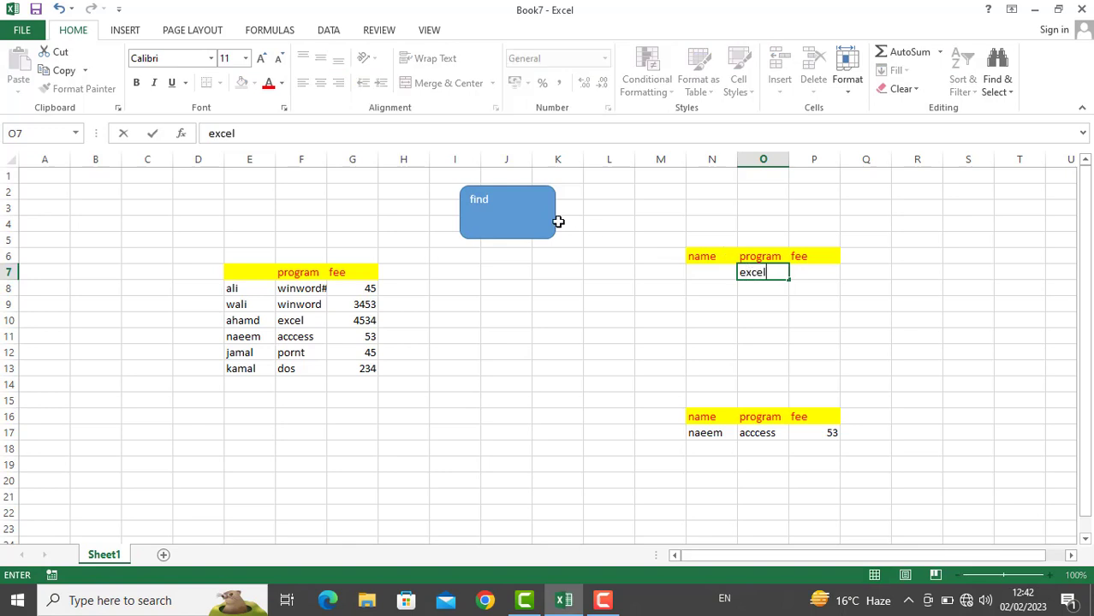
pyautogui.click(532, 214)
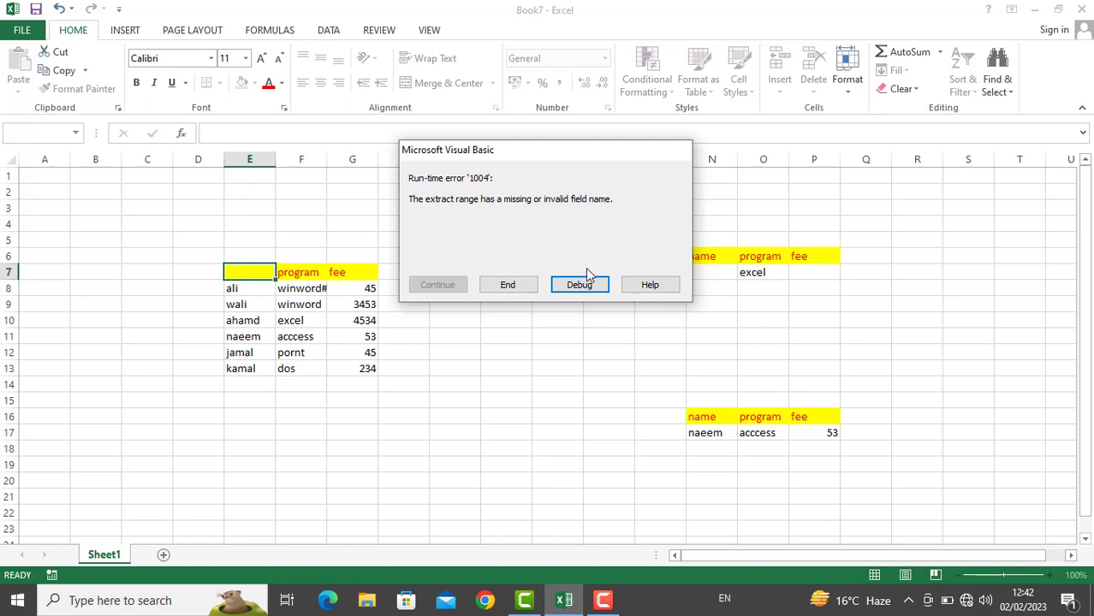
pyautogui.click(520, 285)
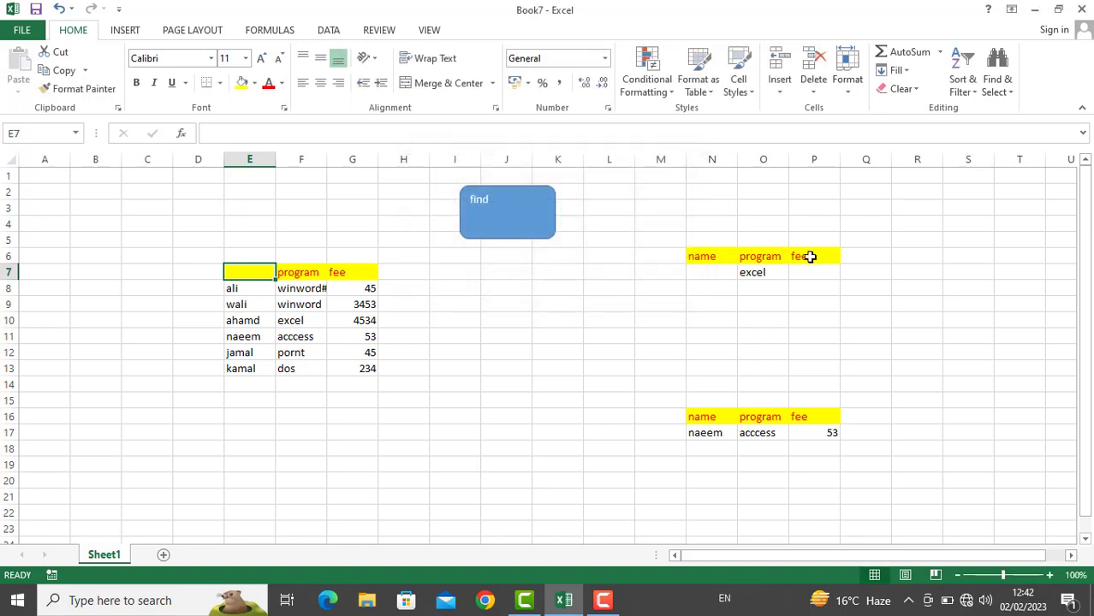
pyautogui.click(752, 272)
pyautogui.press('Delete')
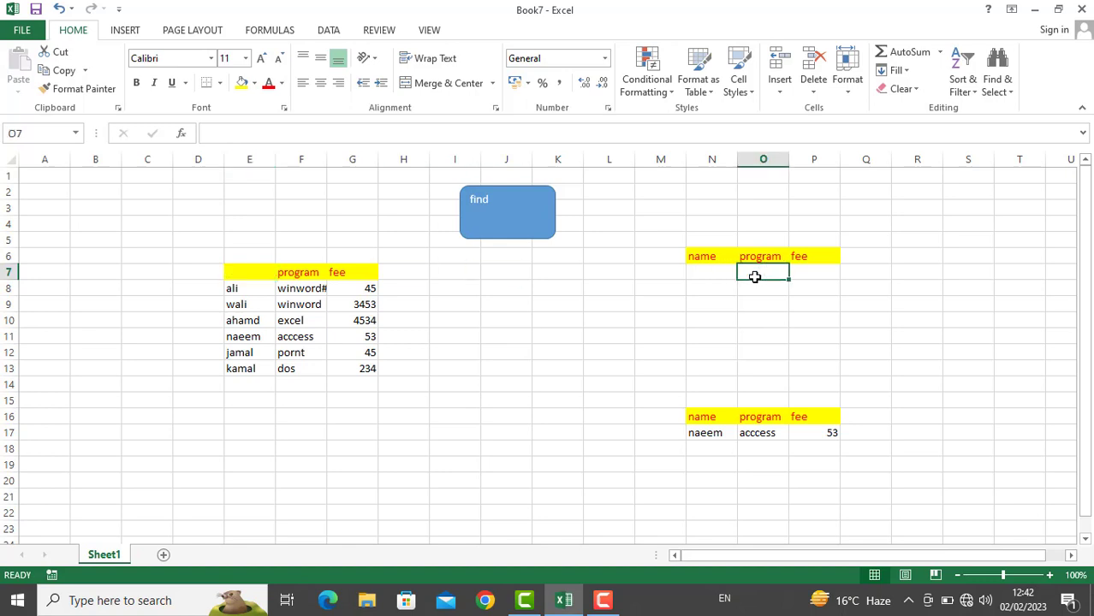
# Try to run the find shape's filter with winword in N7, and open the macro code in the debugger
pyautogui.click(724, 268)
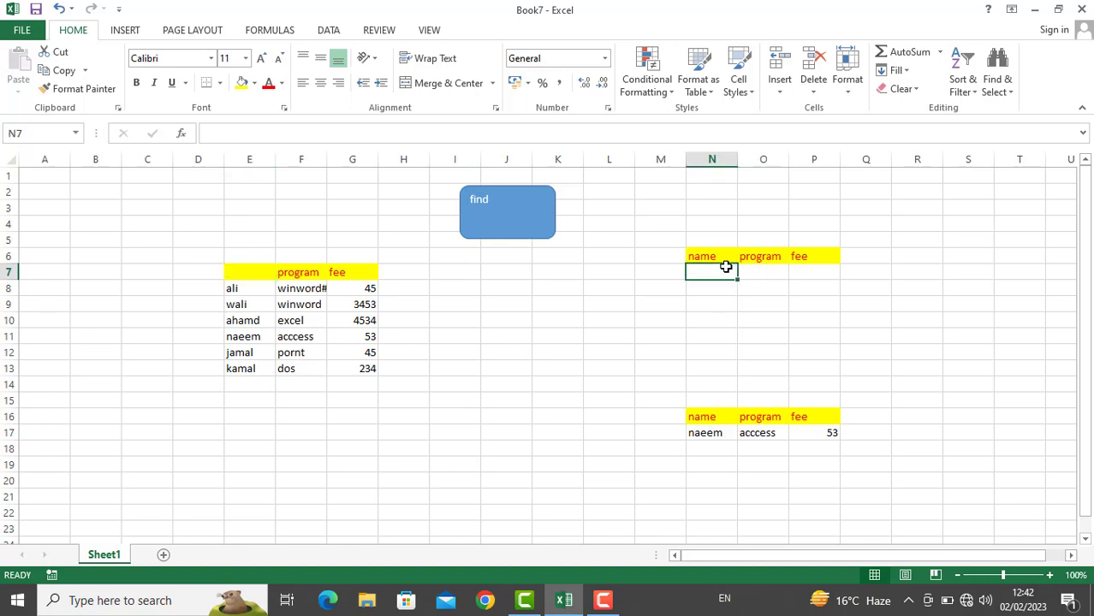
pyautogui.write('winword')
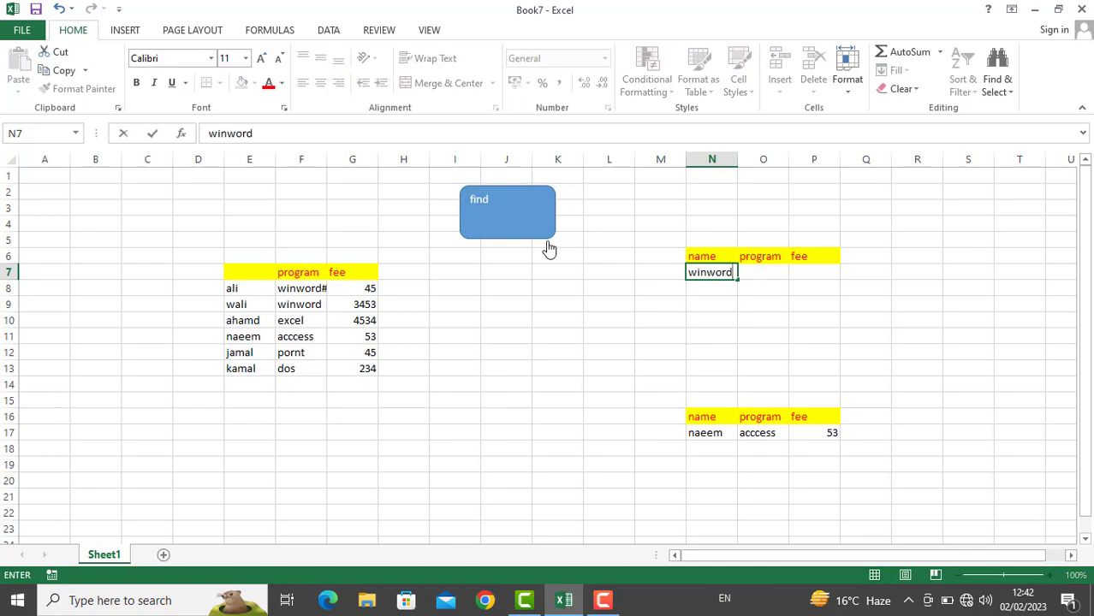
pyautogui.click(522, 228)
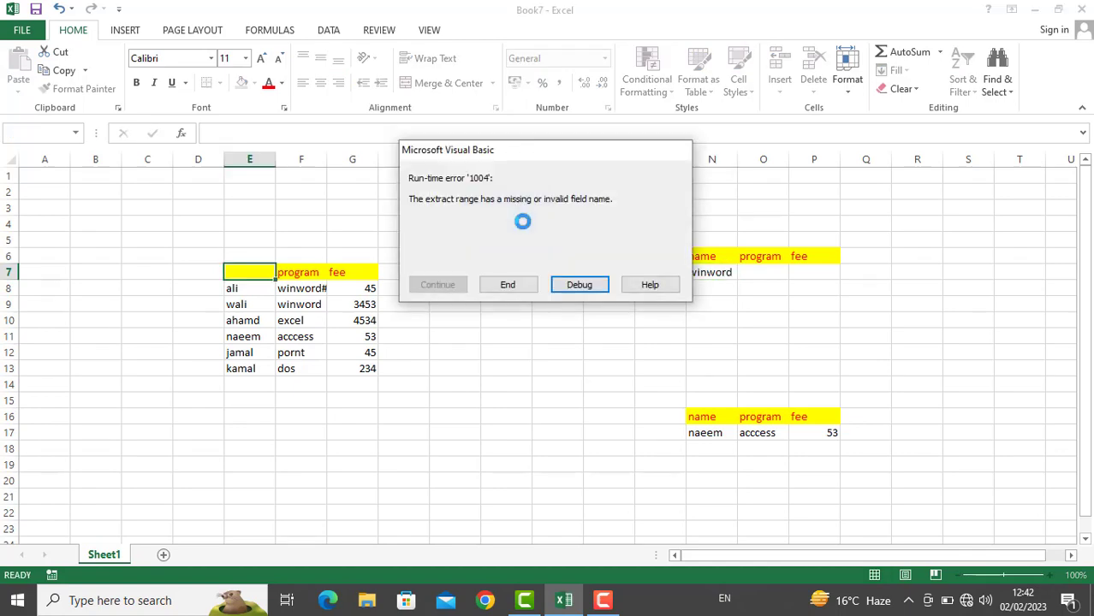
pyautogui.click(579, 285)
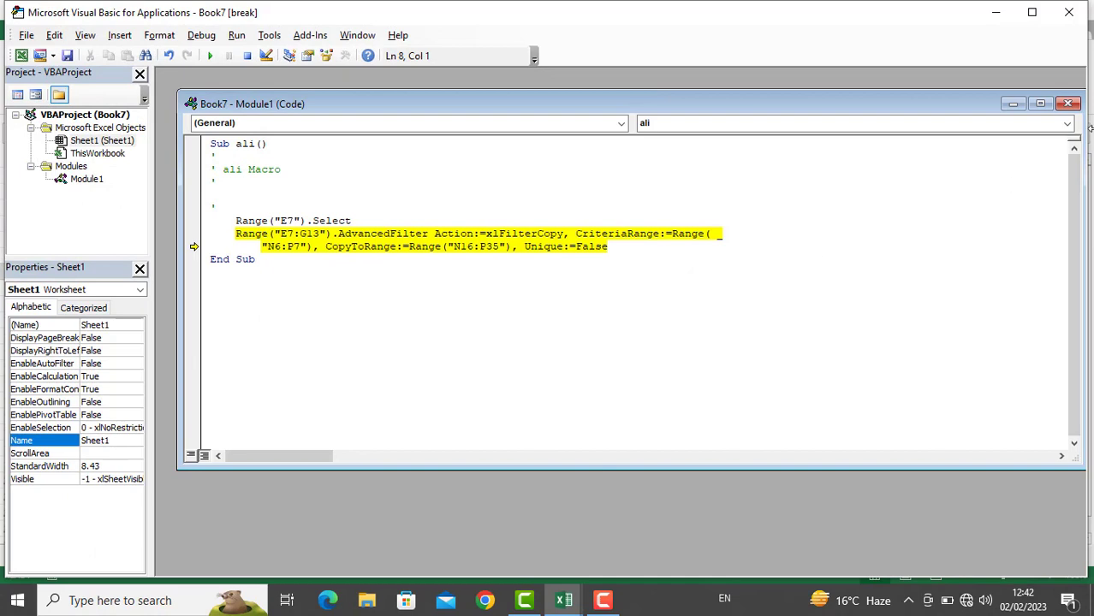
# Close the macro code editor, stopping the debugger, and close the workbook Book7 without saving
pyautogui.click(1067, 104)
pyautogui.click(1069, 12)
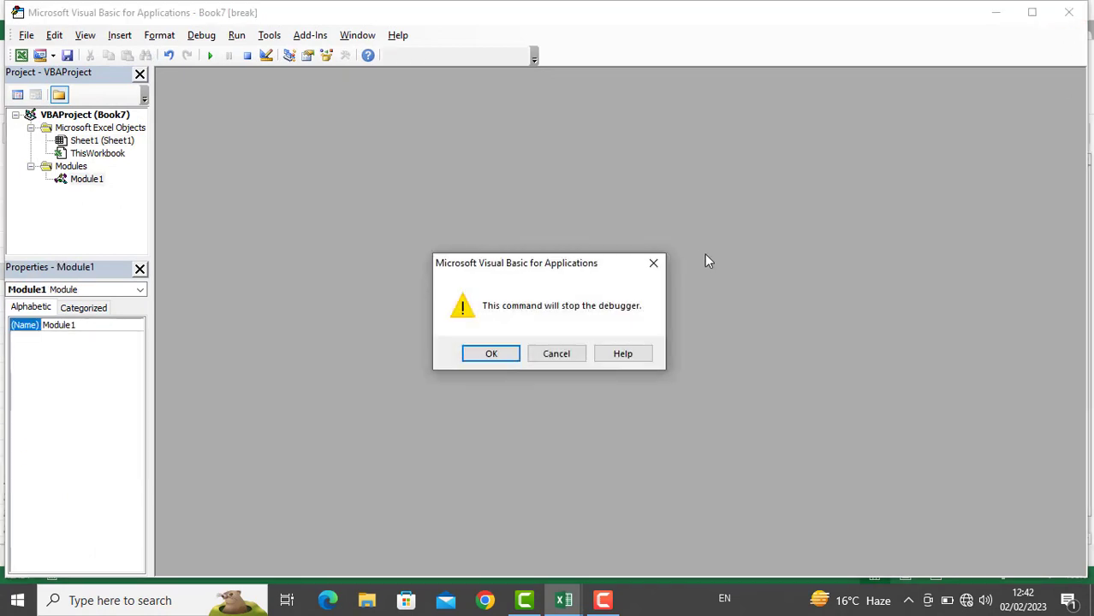
pyautogui.click(565, 361)
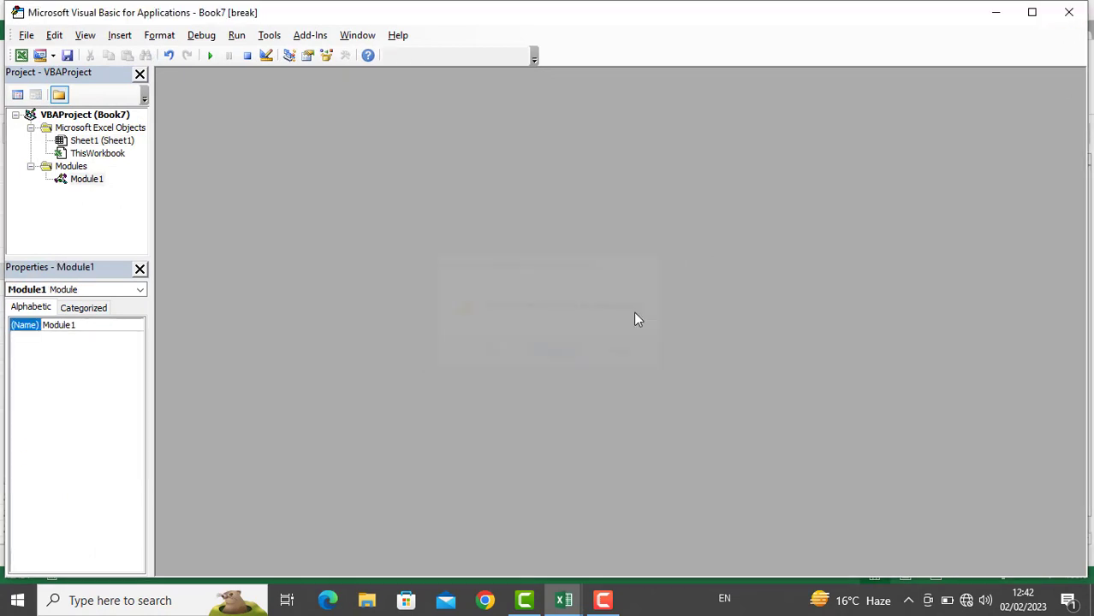
pyautogui.click(1067, 13)
pyautogui.click(505, 354)
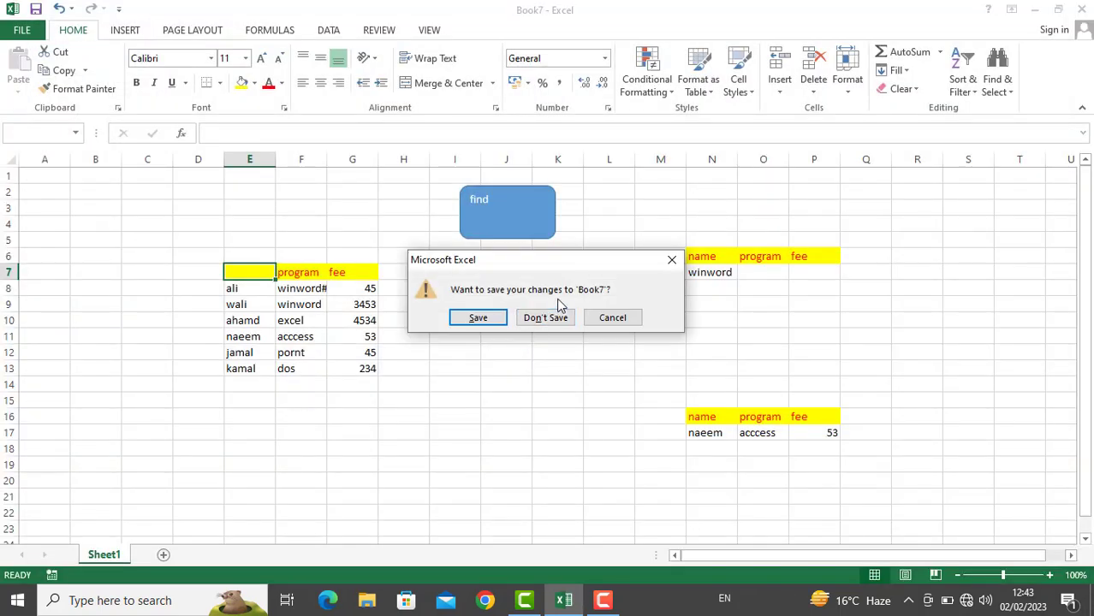
pyautogui.click(553, 316)
# Create a new blank workbook and enter the headers name, program and fee in E6:G6
pyautogui.hotkey('ctrl', 'n')
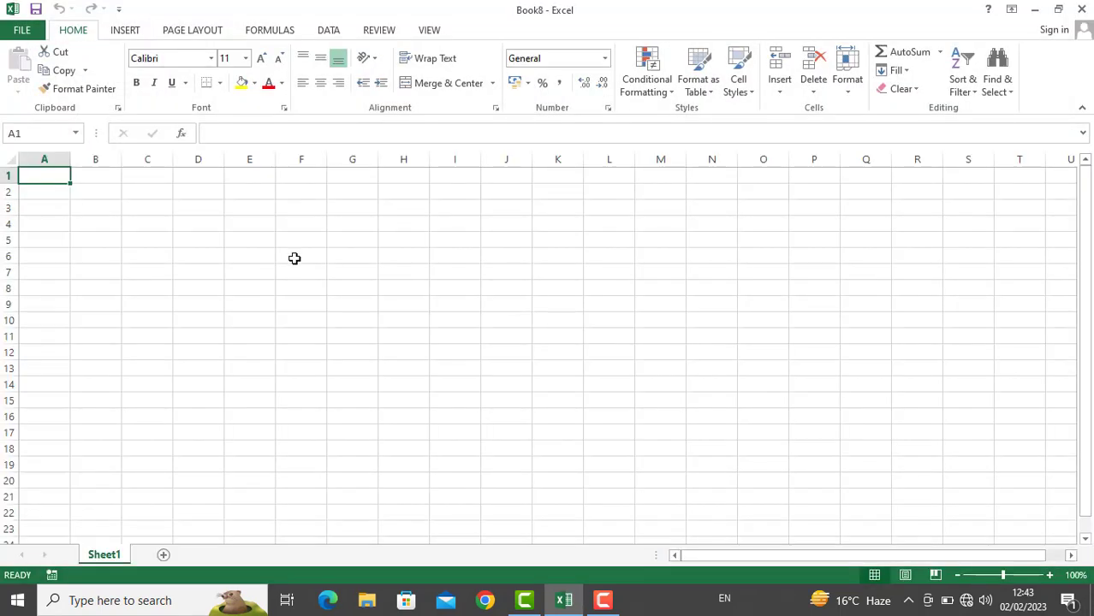
pyautogui.click(250, 260)
pyautogui.write('name')
pyautogui.press('Tab')
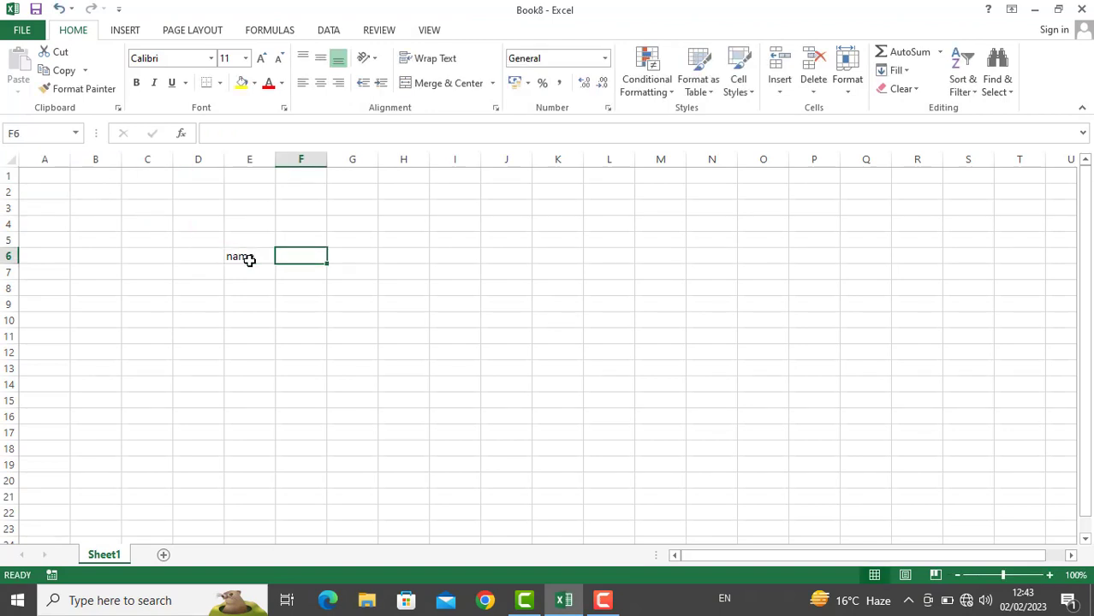
pyautogui.write('program')
pyautogui.press('Tab')
pyautogui.write('fee')
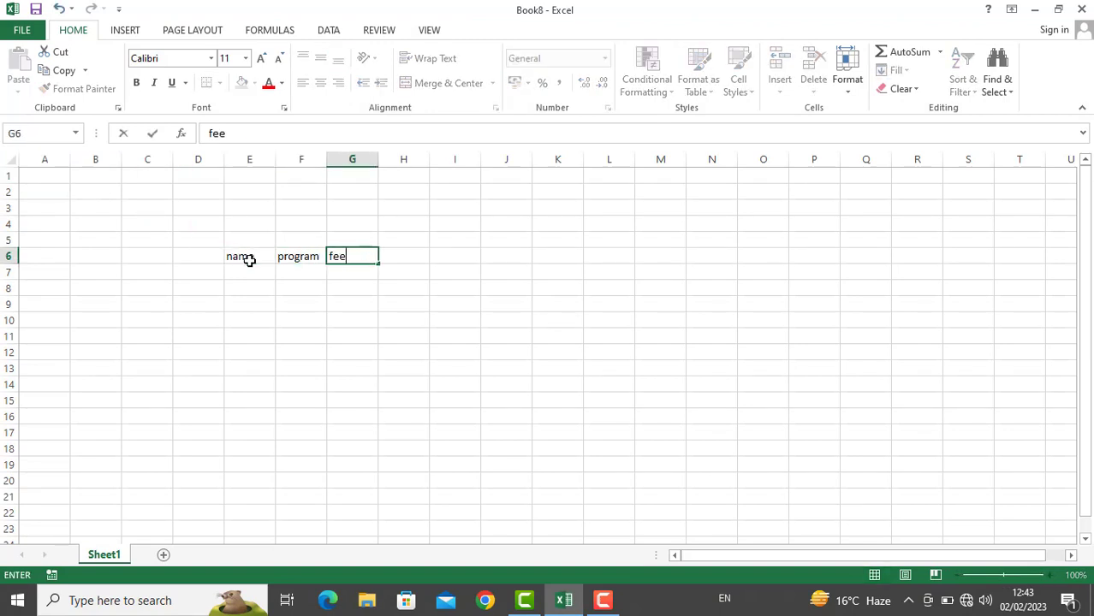
# Fill E7:E10 under the name header with the first four people's names
pyautogui.press('Down')
pyautogui.press('Left')
pyautogui.press('Left')
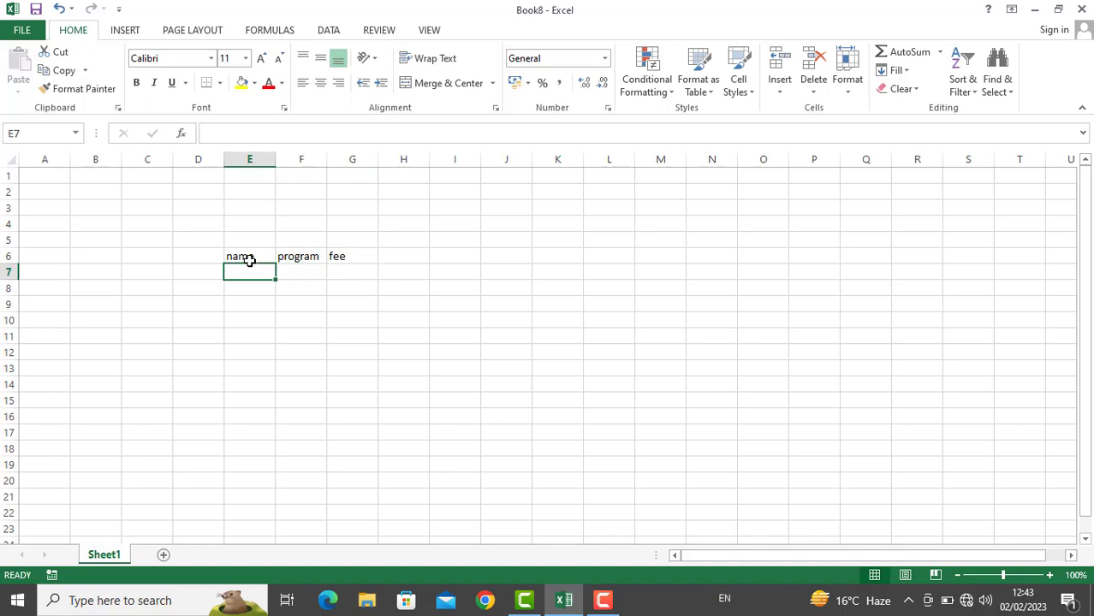
pyautogui.write('ali')
pyautogui.press('Return')
pyautogui.write('wali')
pyautogui.press('Return')
pyautogui.write('ah')
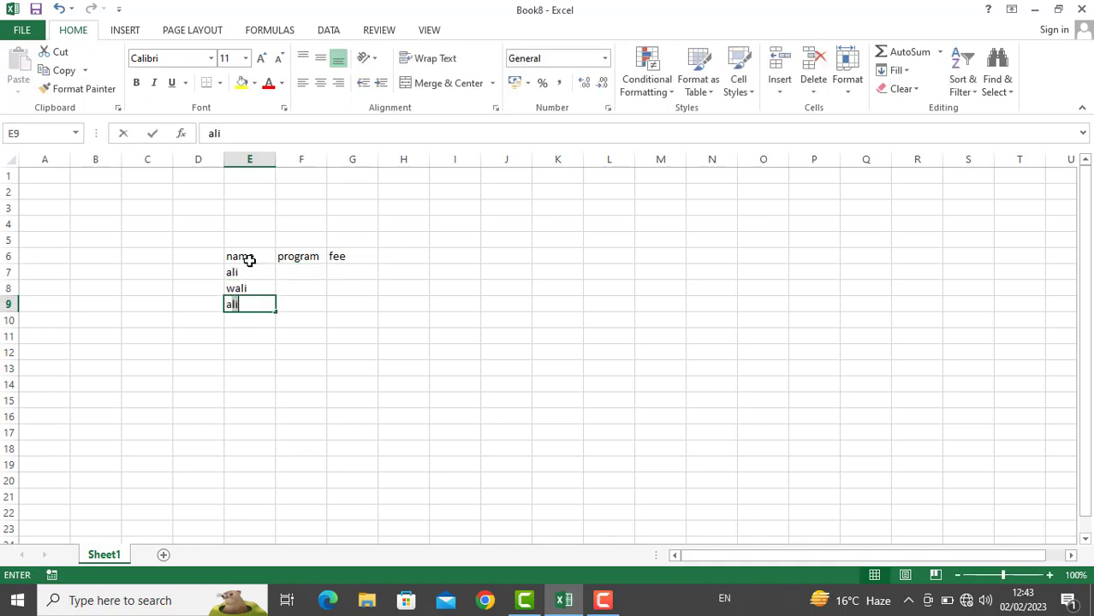
pyautogui.write('ahamd')
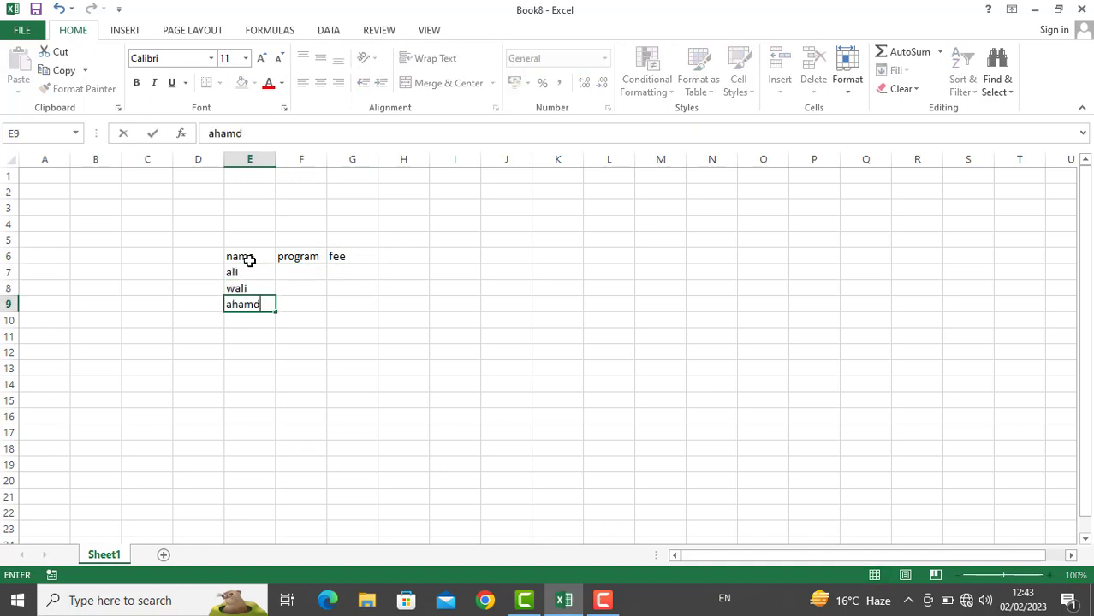
pyautogui.press('Return')
pyautogui.write('naeem')
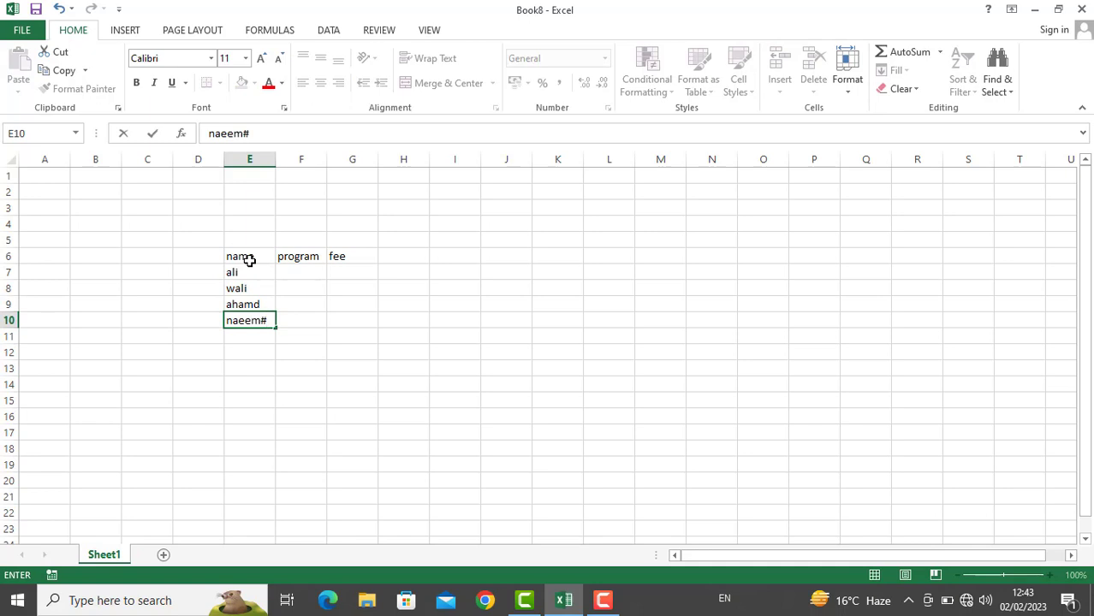
pyautogui.write('#')
pyautogui.press('BackSpace')
pyautogui.press('Return')
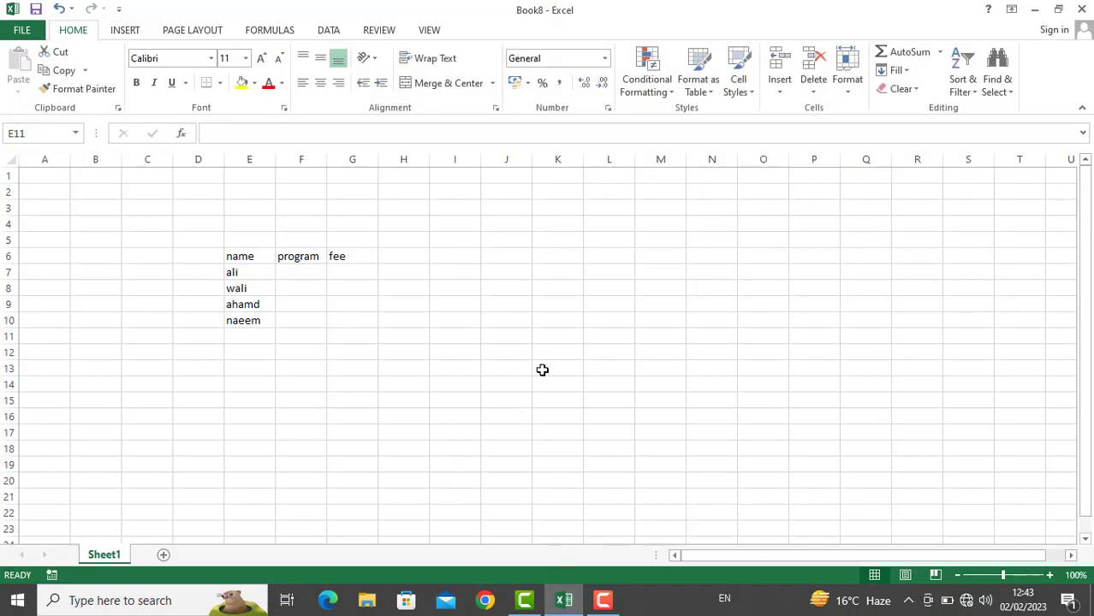
# Fill F7:F10 under the program header with winword, excel, access and pnt
pyautogui.click(281, 277)
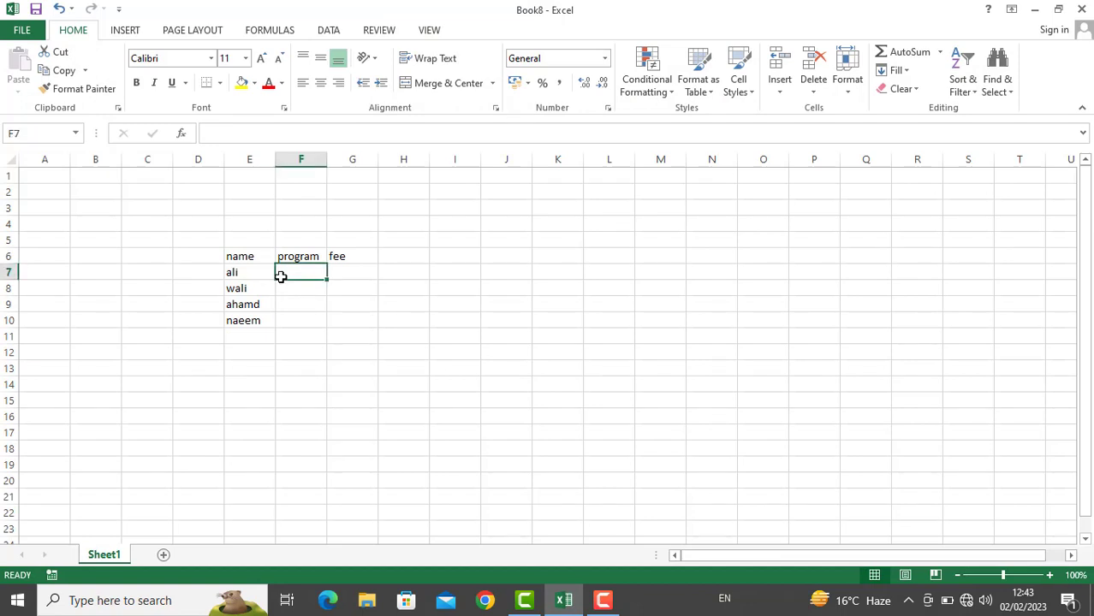
pyautogui.write('winword')
pyautogui.press('Return')
pyautogui.write('excel')
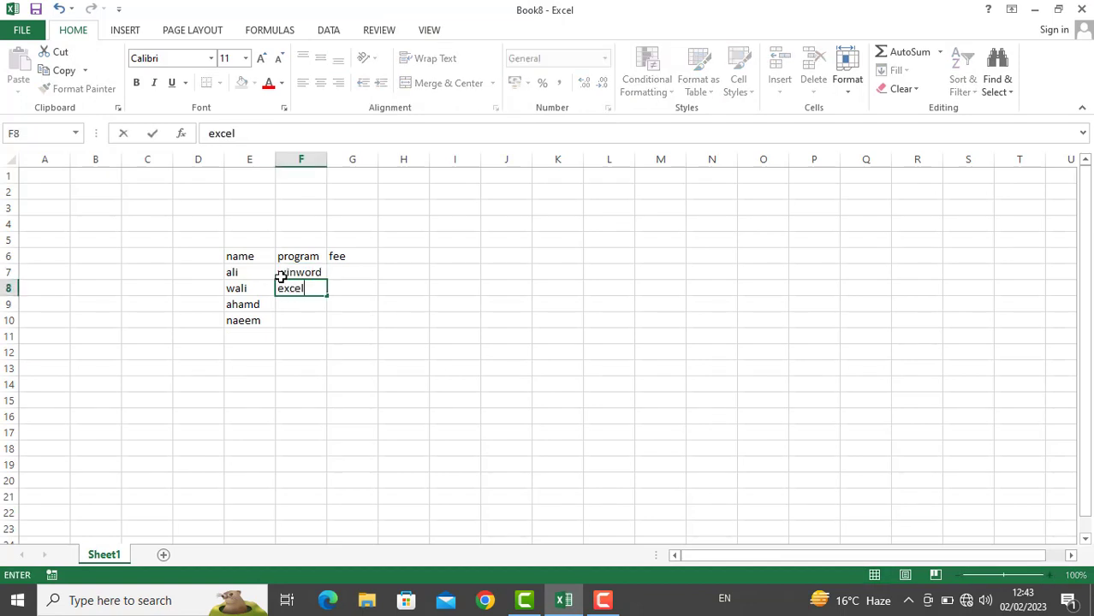
pyautogui.press('Return')
pyautogui.write('access')
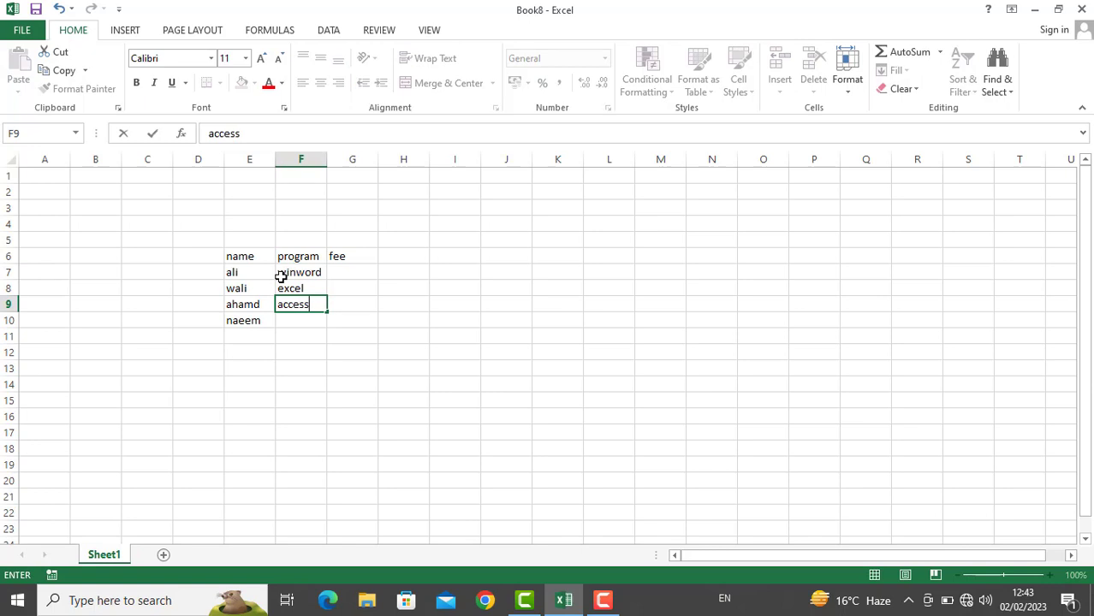
pyautogui.press('Return')
pyautogui.write('pn')
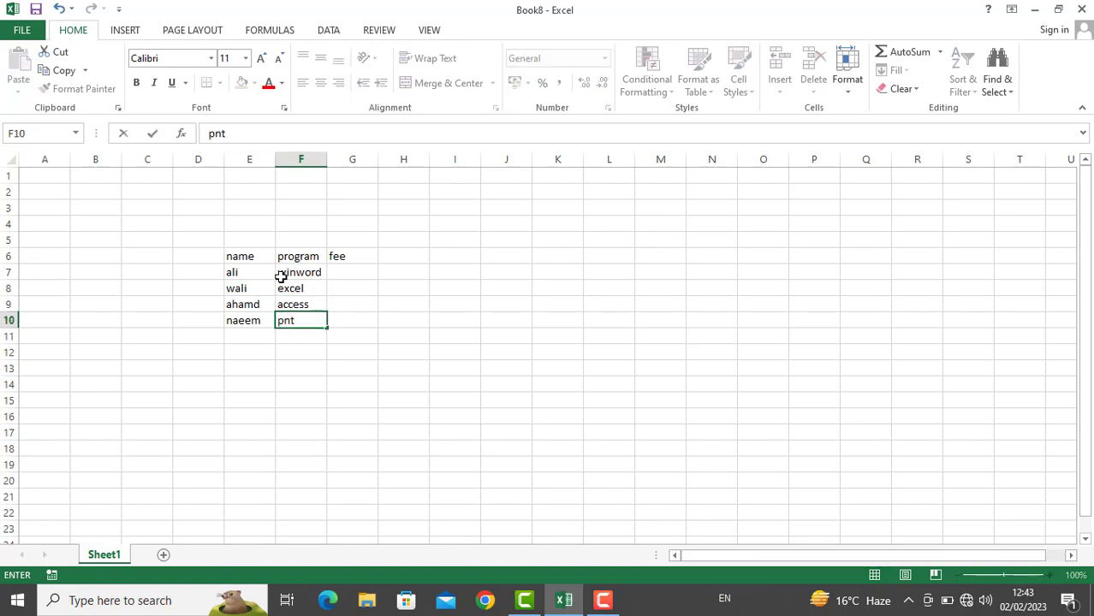
pyautogui.write('t')
# Fill G7:G10 under the fee header with 3453, 453, 45345 and 3234
pyautogui.click(339, 273)
pyautogui.write('3453')
pyautogui.press('Return')
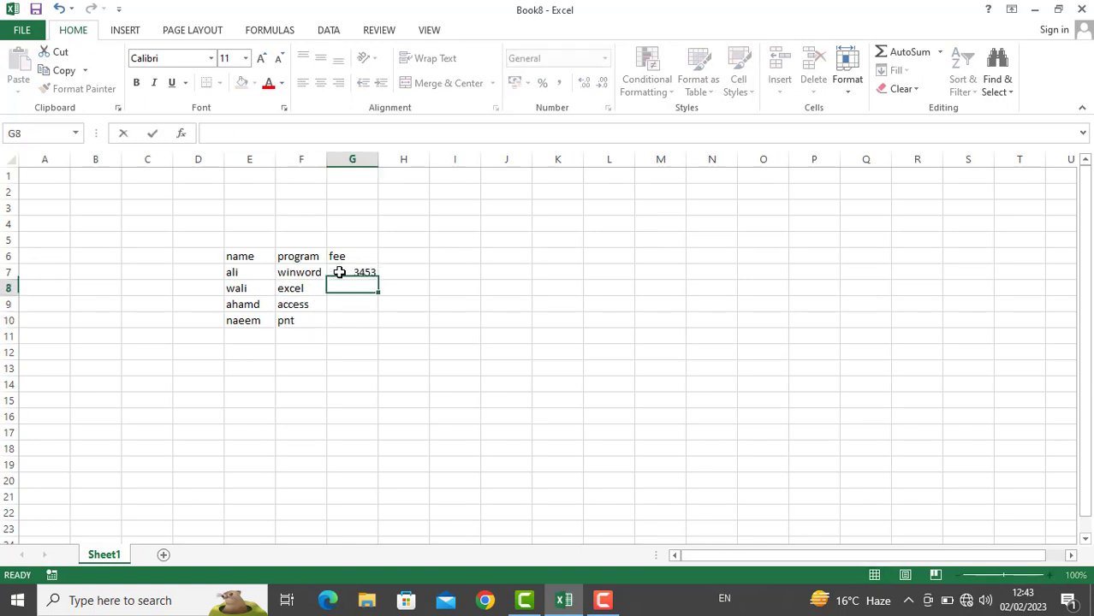
pyautogui.write('453')
pyautogui.press('Return')
pyautogui.write('45345')
pyautogui.press('Return')
pyautogui.write('3234')
pyautogui.press('Return')
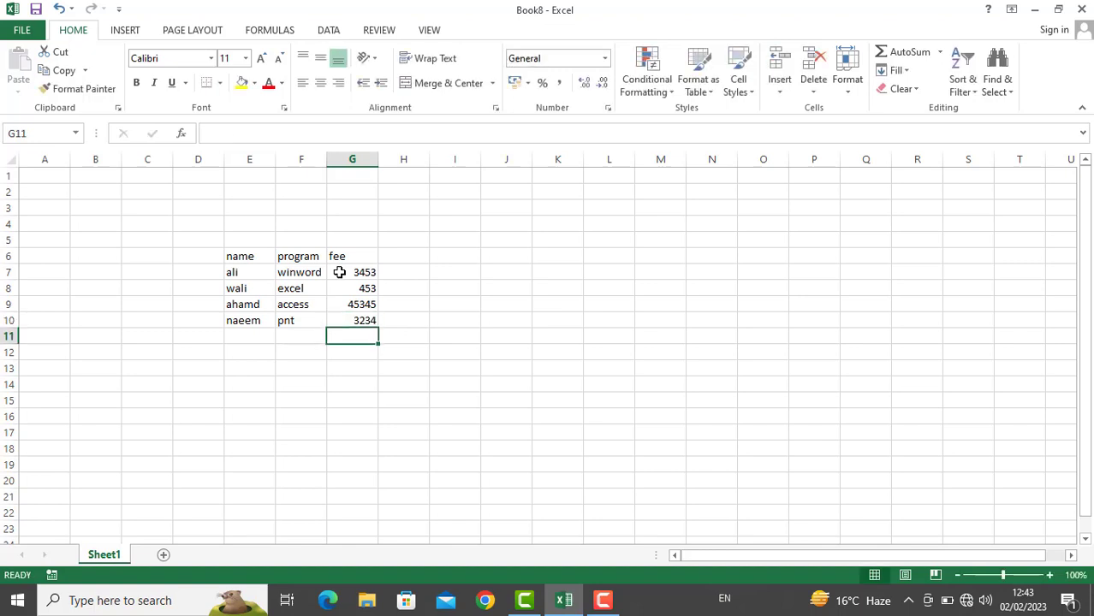
# Give the header cells E6:G6 a yellow fill and a red font color
pyautogui.moveTo(244, 256); pyautogui.dragTo(370, 255)
pyautogui.click(242, 83)
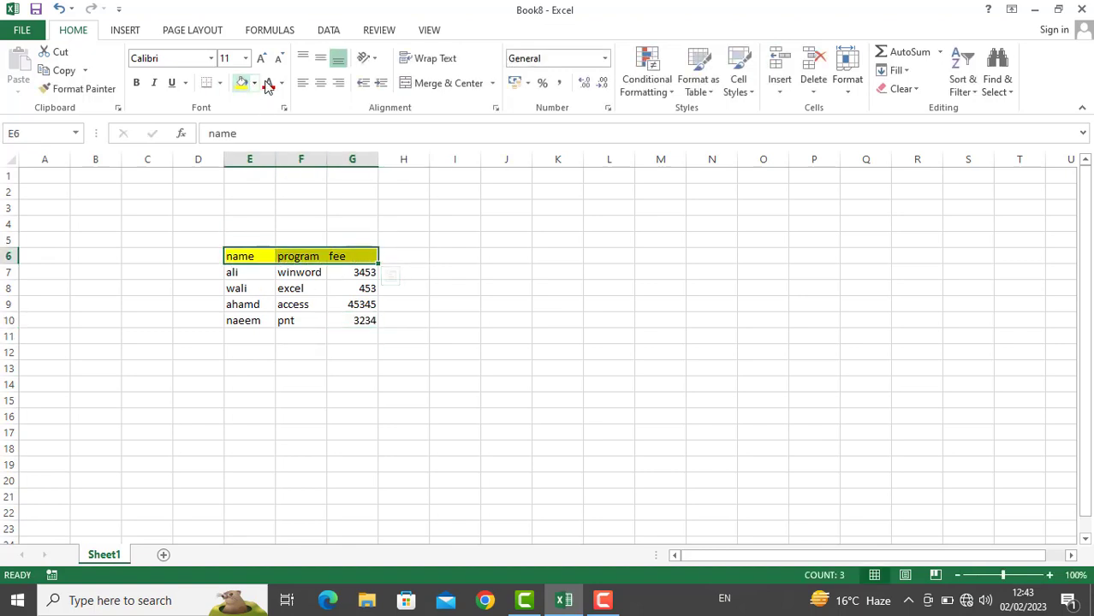
pyautogui.click(268, 83)
pyautogui.click(657, 223)
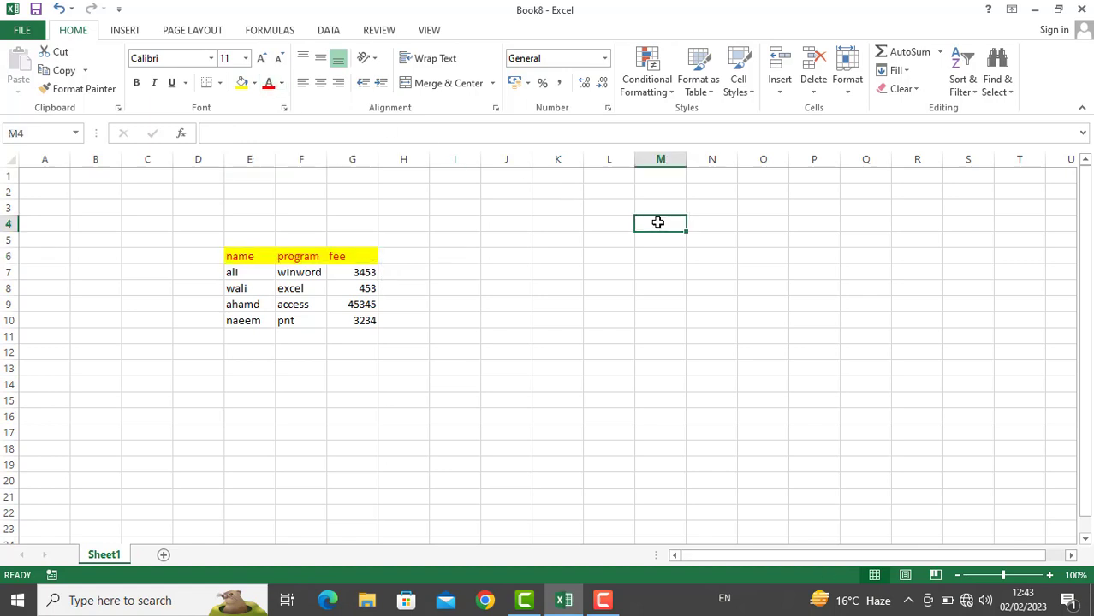
# Copy the formatted headers E6:G6 to M6 and to M16
pyautogui.moveTo(232, 255); pyautogui.dragTo(337, 256)
pyautogui.hotkey('ctrl', 'c')
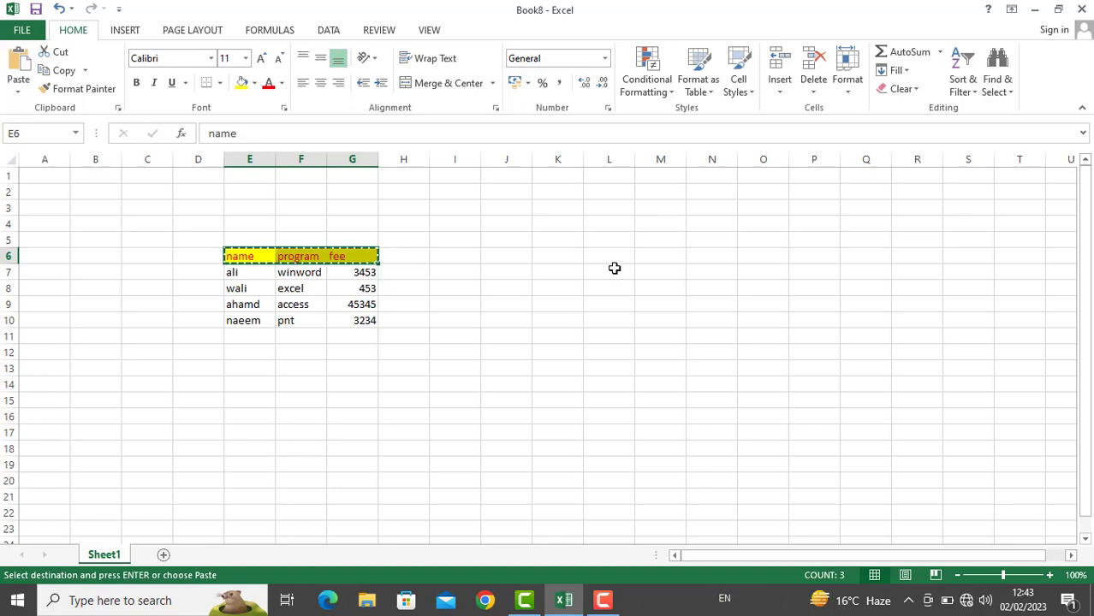
pyautogui.click(668, 258)
pyautogui.hotkey('ctrl', 'v')
pyautogui.click(660, 410)
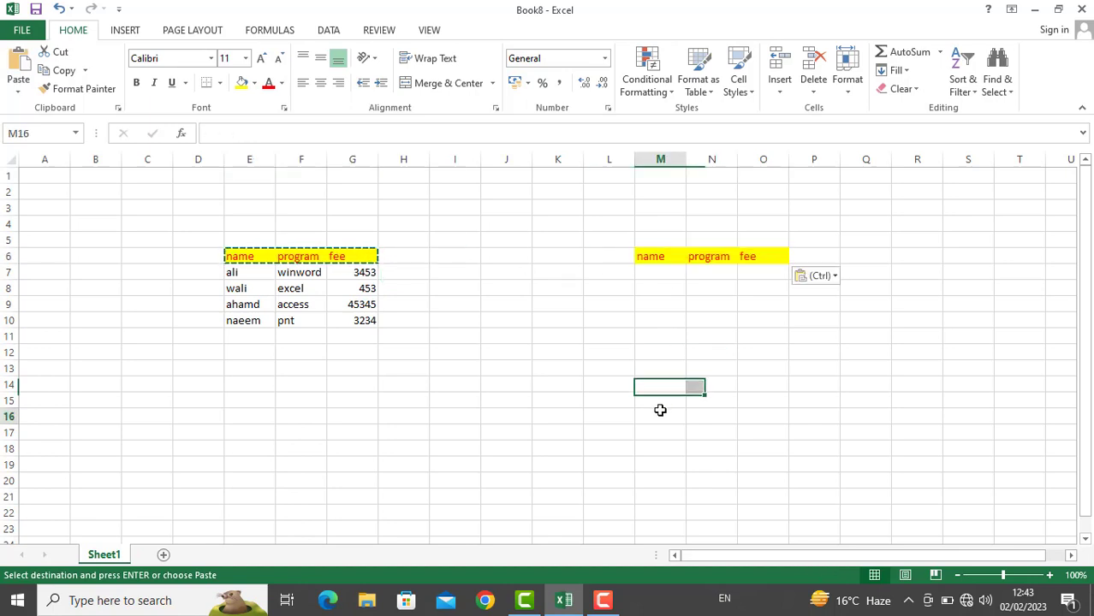
pyautogui.hotkey('ctrl', 'v')
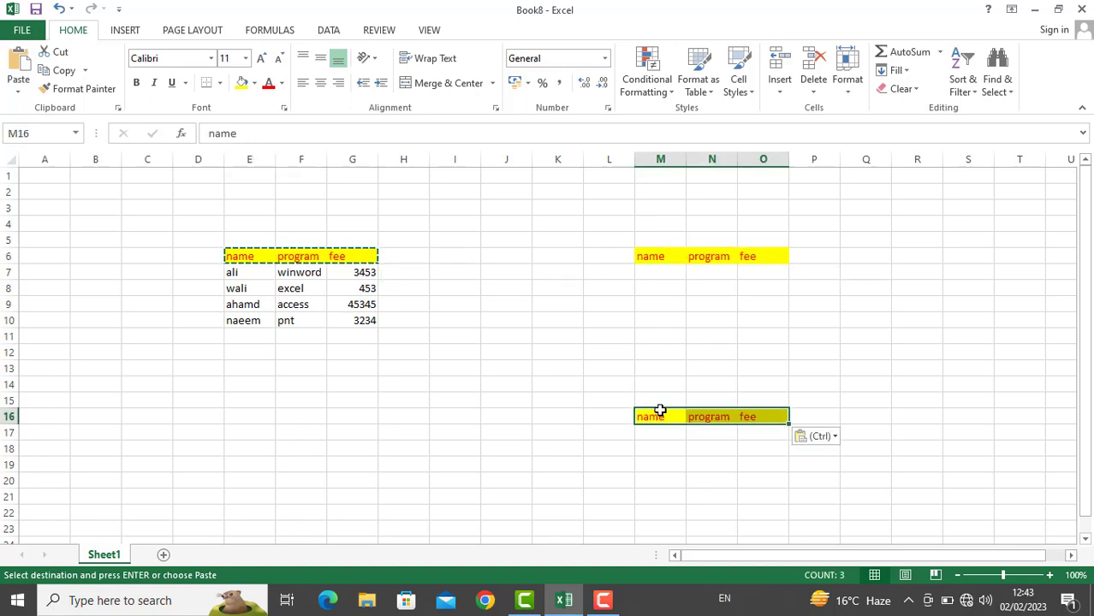
# Select F7 and start recording a macro named after the person in E8, stored in this workbook
pyautogui.doubleClick(240, 255)
pyautogui.click(429, 30)
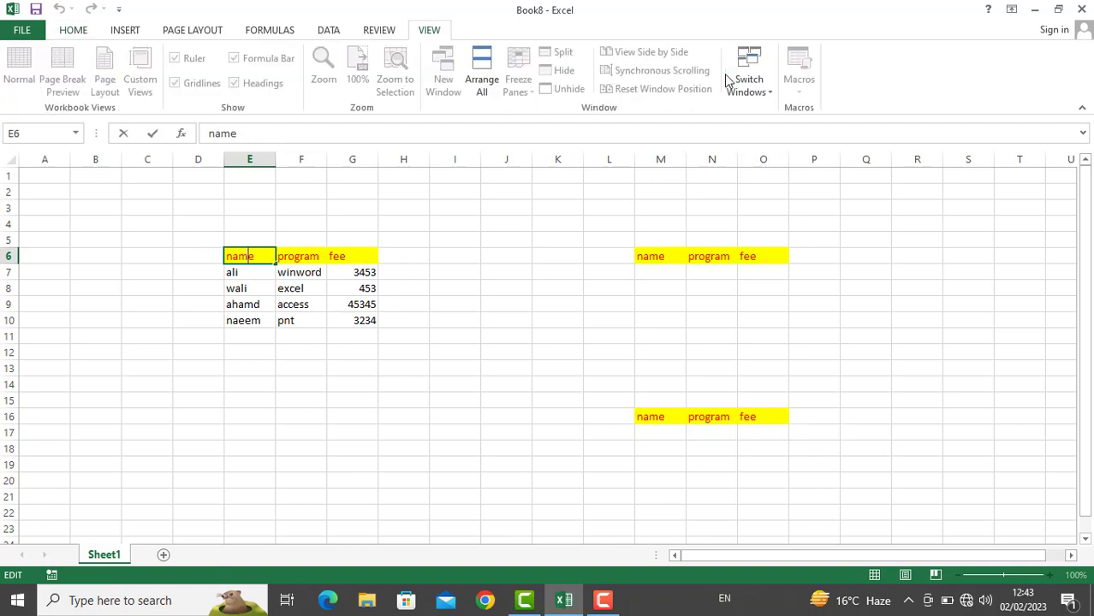
pyautogui.click(289, 272)
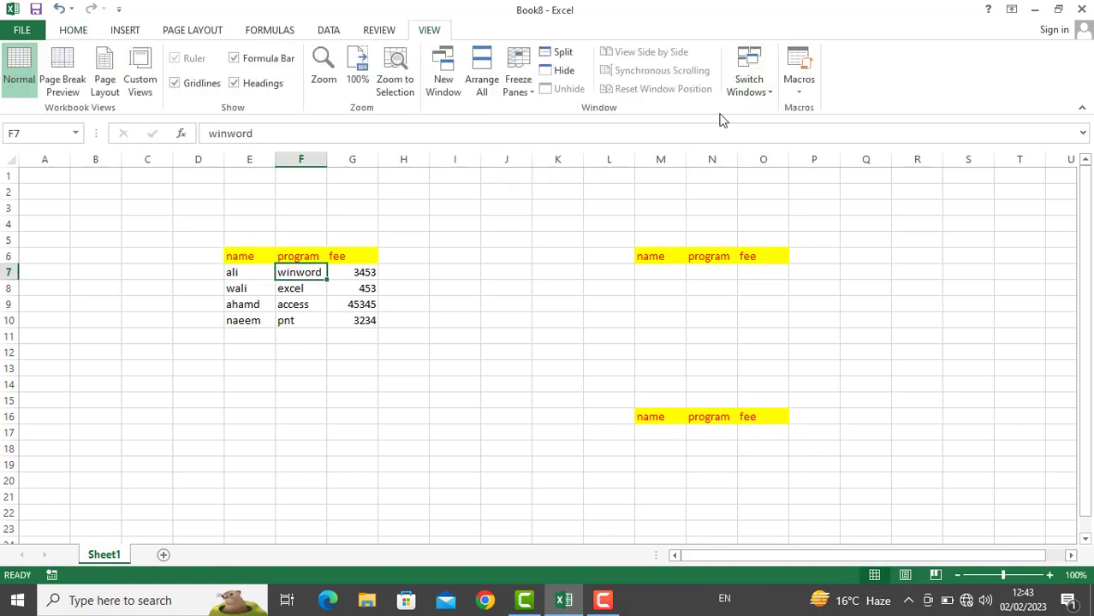
pyautogui.click(796, 91)
pyautogui.click(800, 127)
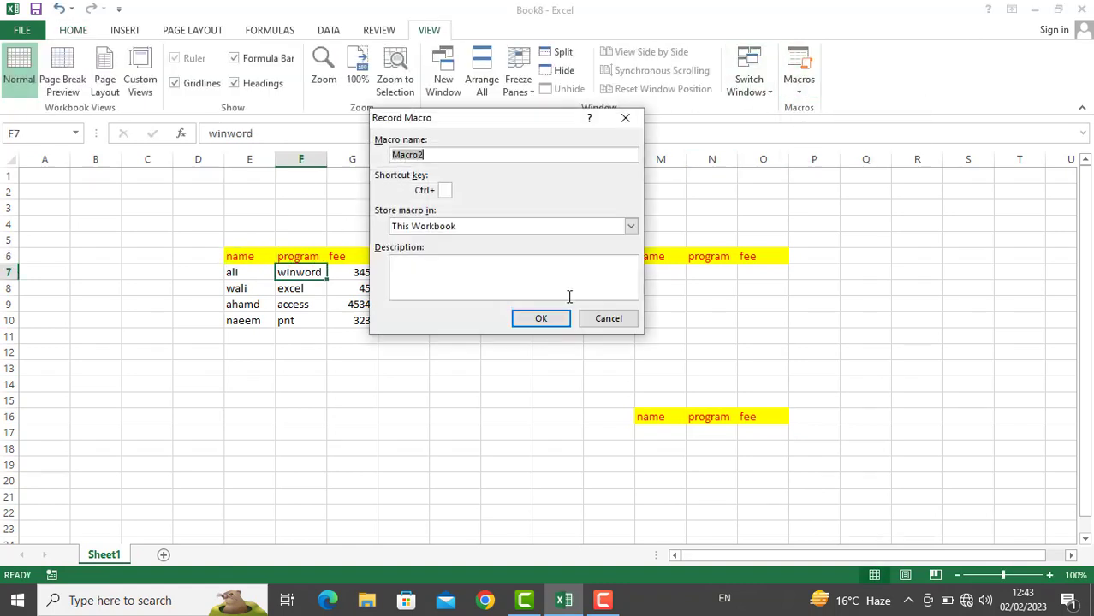
pyautogui.write('wali')
pyautogui.press('Return')
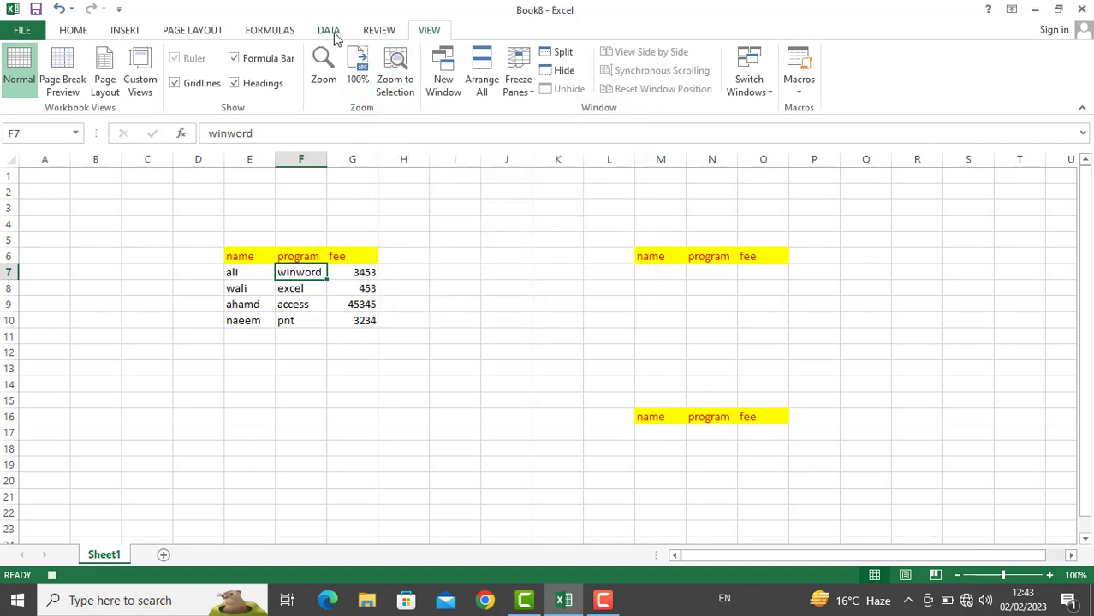
# Run an Advanced Filter on list range E6:G10 with criteria range M6:O7, copying the results to M16:O40
pyautogui.click(334, 35)
pyautogui.click(471, 89)
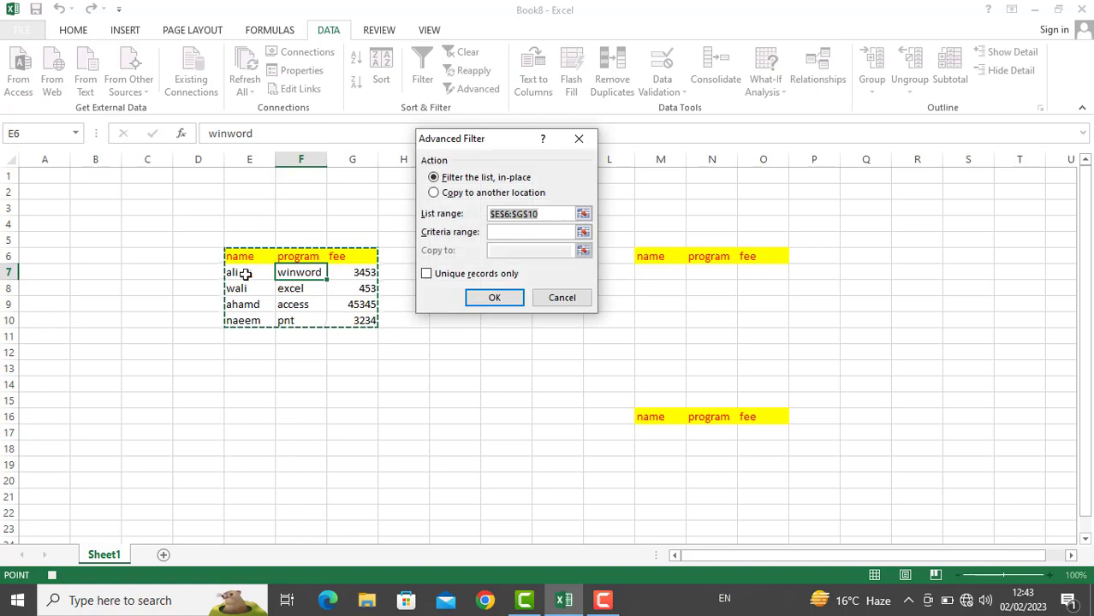
pyautogui.moveTo(244, 254); pyautogui.dragTo(341, 316)
pyautogui.click(492, 232)
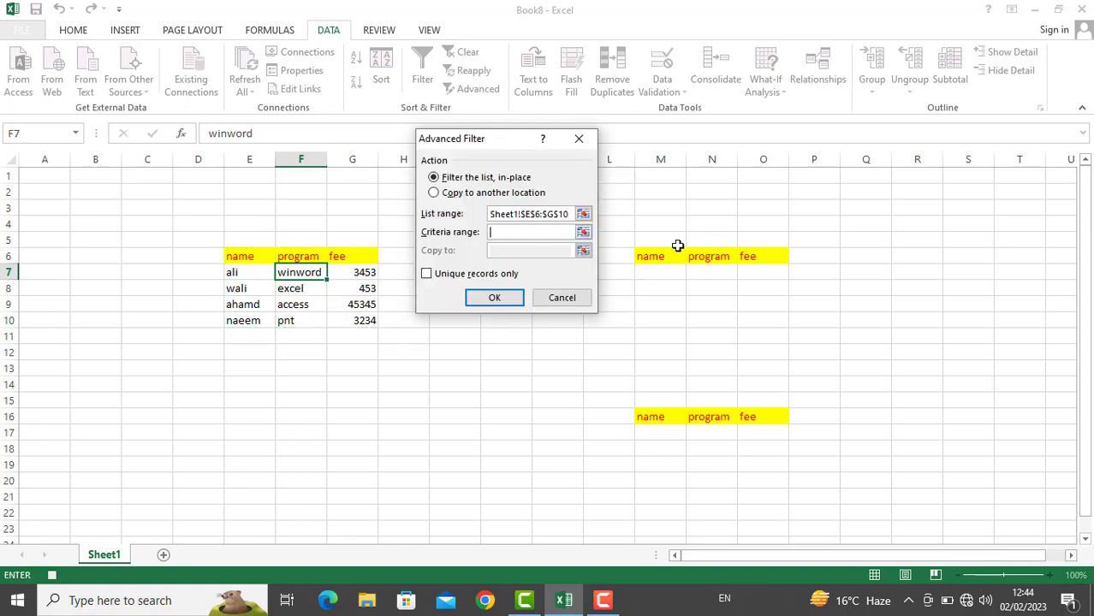
pyautogui.moveTo(673, 257); pyautogui.dragTo(743, 274)
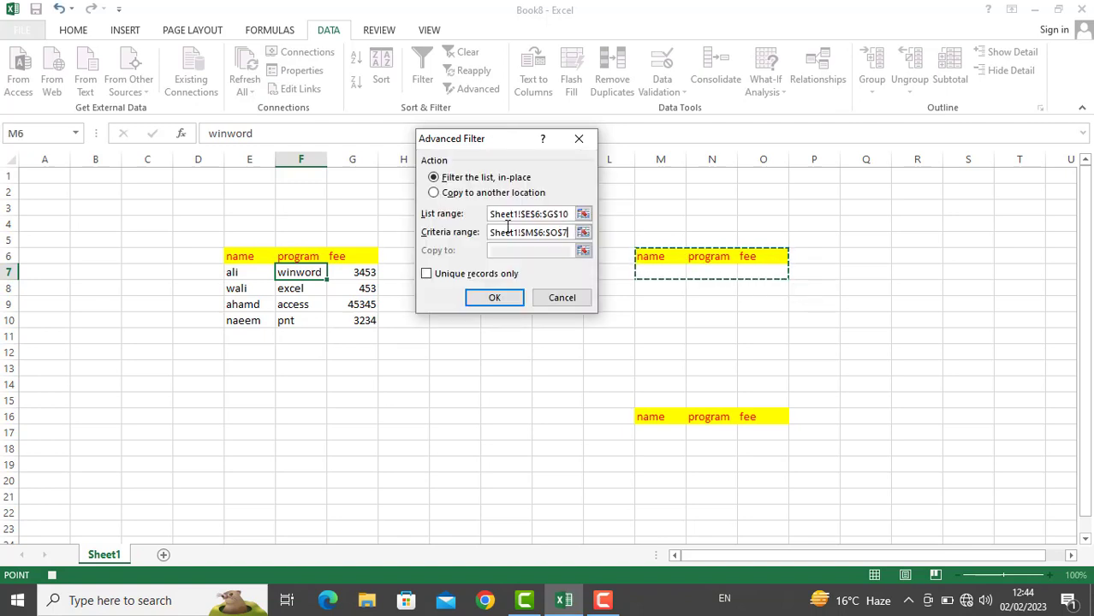
pyautogui.click(491, 193)
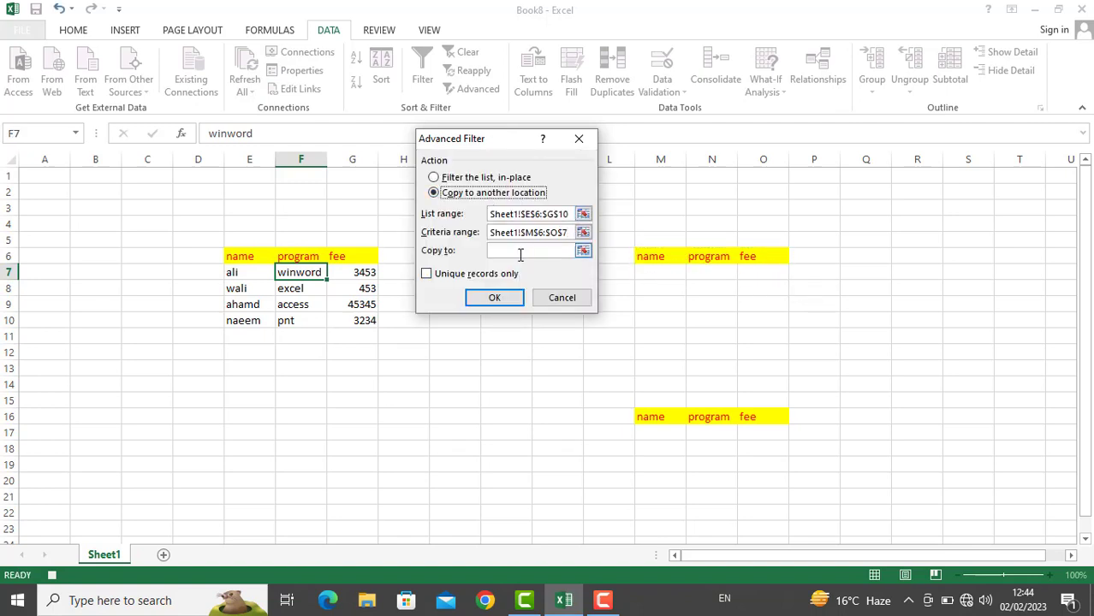
pyautogui.click(520, 254)
pyautogui.moveTo(653, 417); pyautogui.dragTo(787, 576)
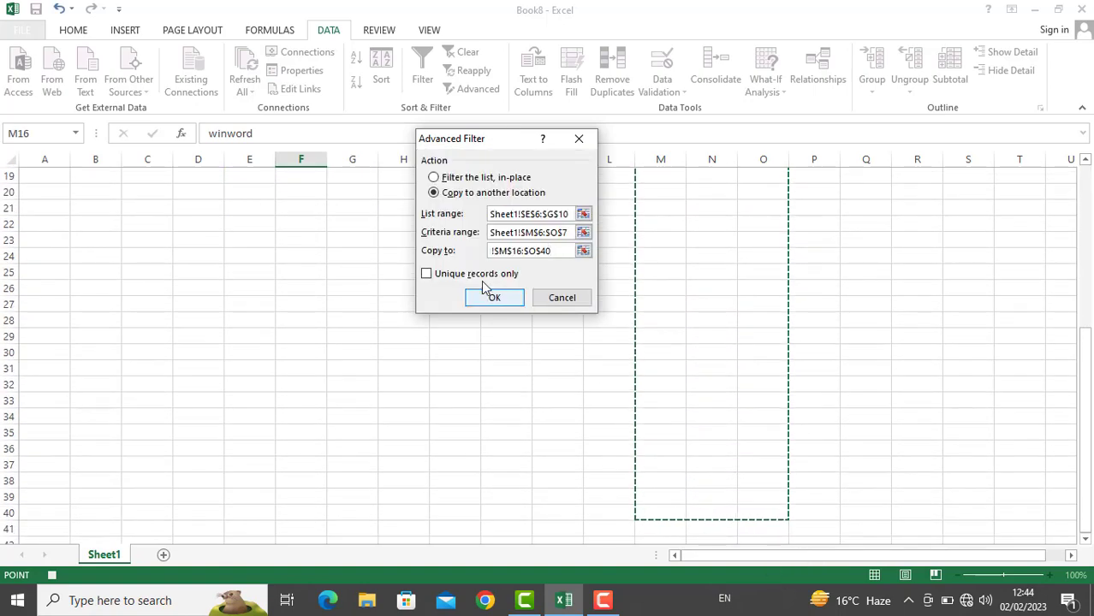
pyautogui.click(483, 291)
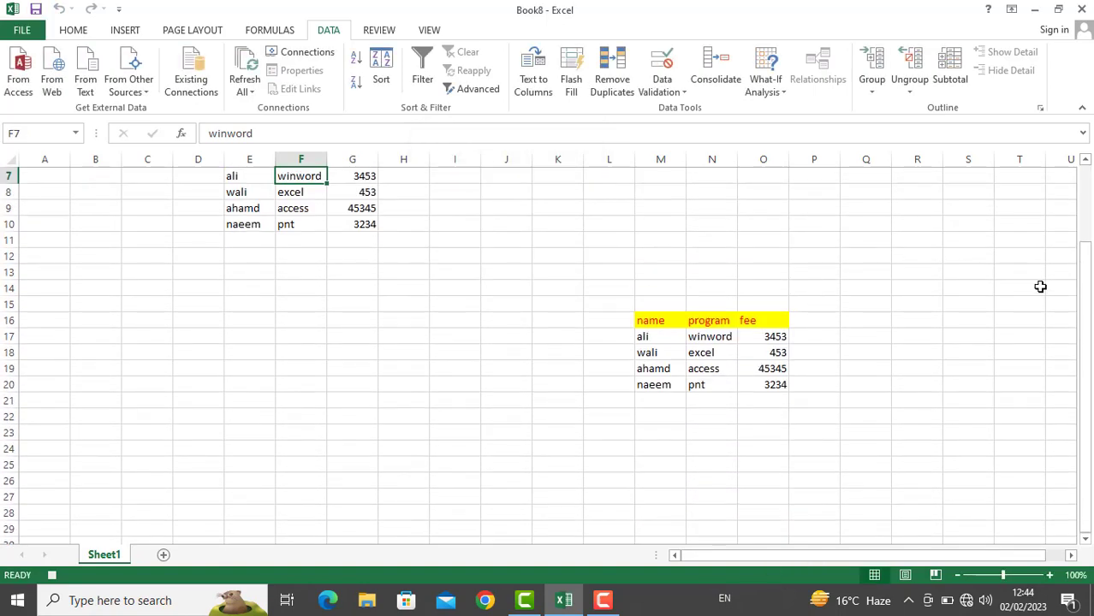
# Stop recording the Advanced Filter macro
pyautogui.moveTo(1084, 300); pyautogui.dragTo(1083, 240)
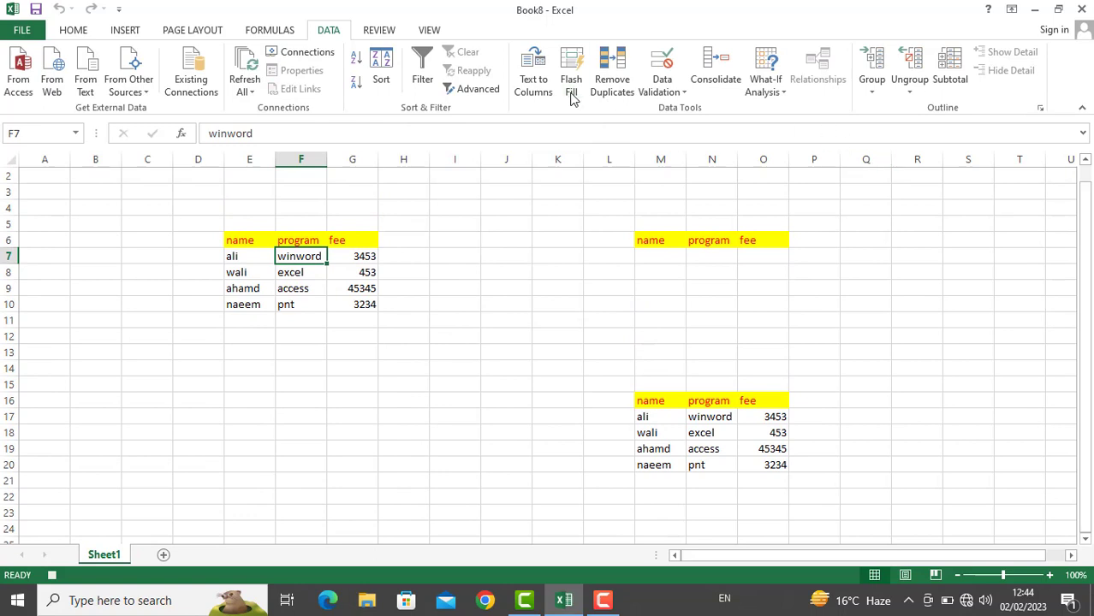
pyautogui.click(434, 34)
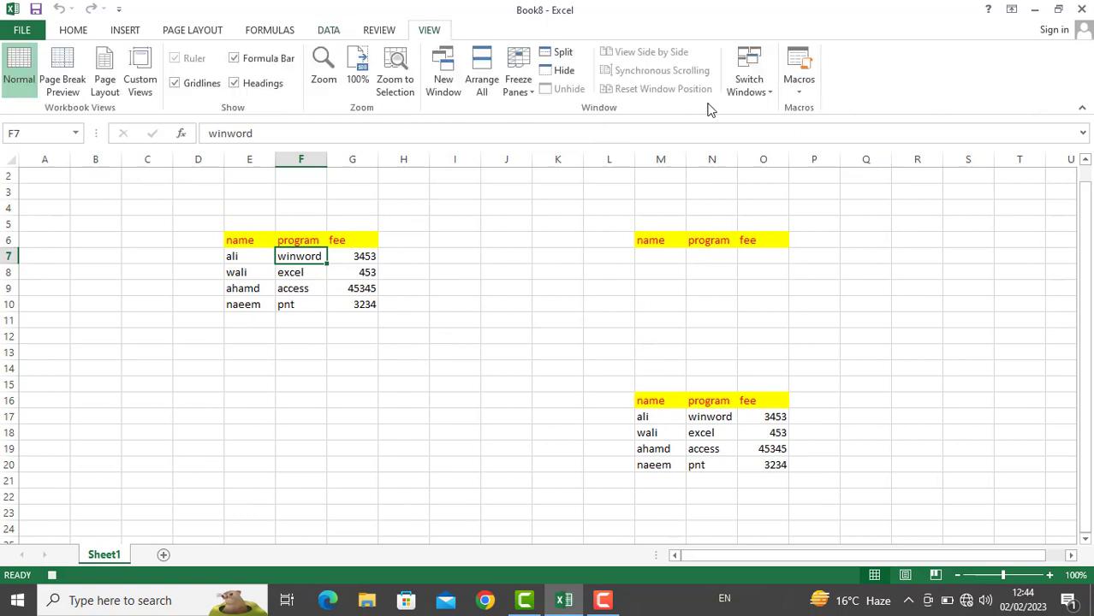
pyautogui.click(799, 86)
pyautogui.click(797, 133)
# Draw a rounded rectangle about 2.2 cm by 4.55 cm between the two header blocks and label it serach
pyautogui.click(125, 30)
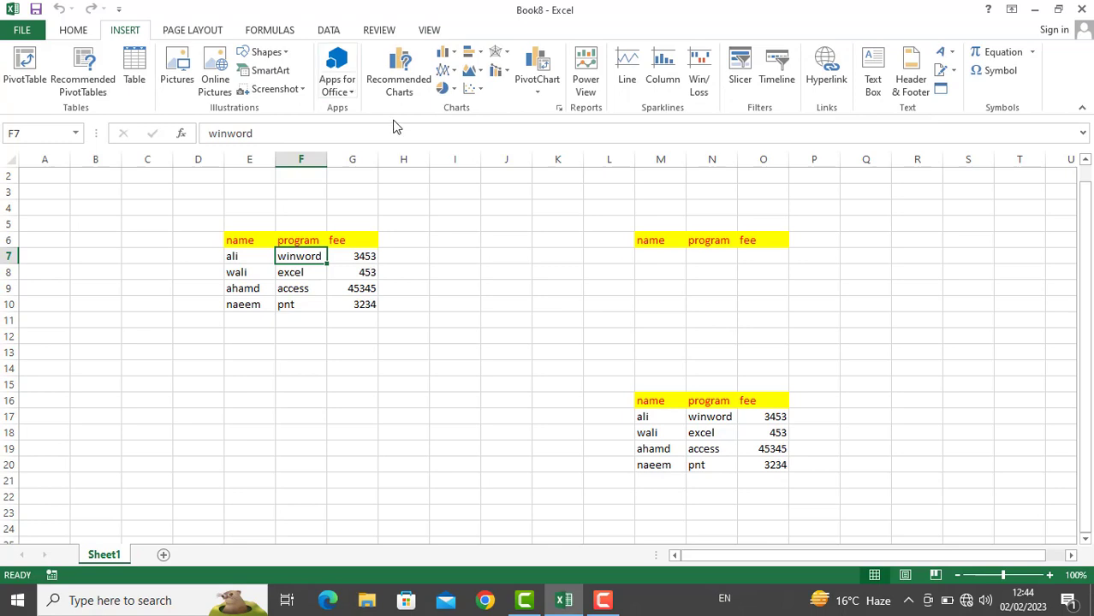
pyautogui.click(269, 51)
pyautogui.click(326, 108)
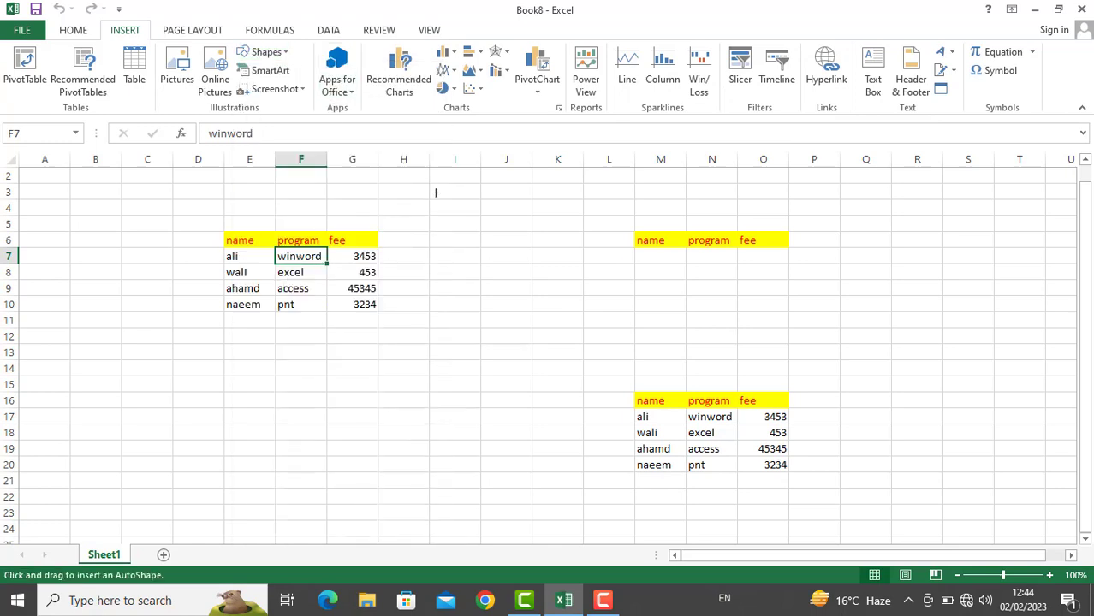
pyautogui.moveTo(434, 192); pyautogui.dragTo(573, 259)
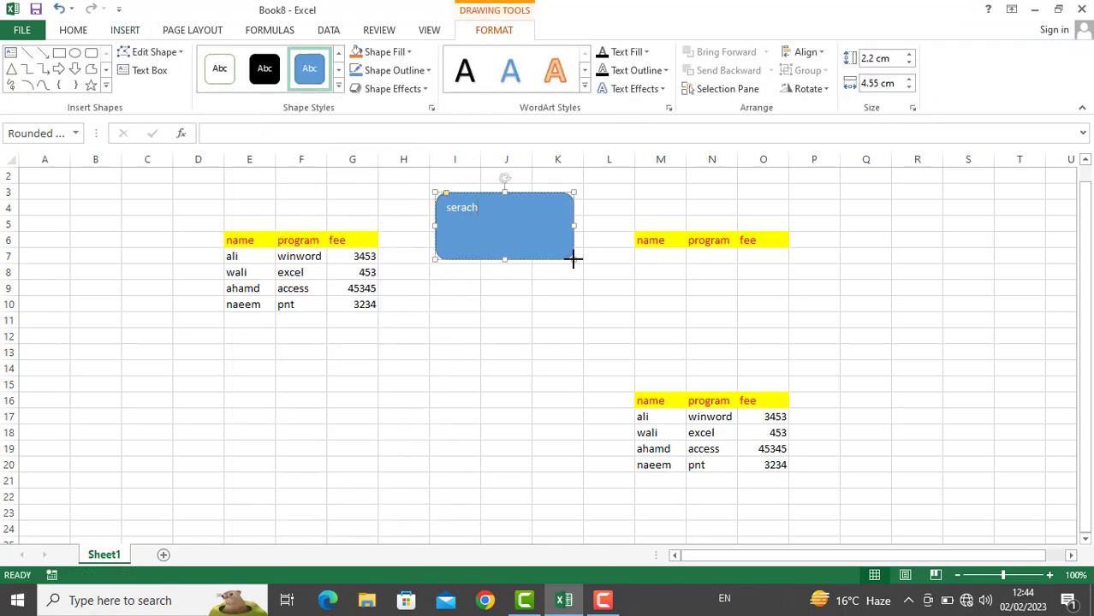
pyautogui.click(527, 433)
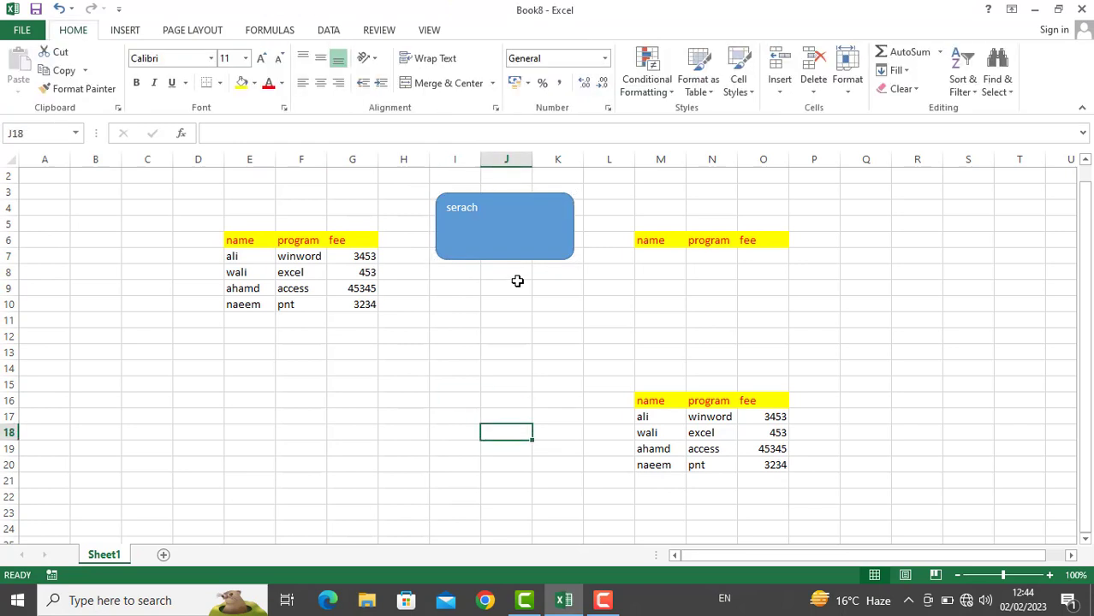
# Assign the recorded Advanced Filter macro to the serach shape
pyautogui.click(511, 216)
pyautogui.rightClick(512, 217)
pyautogui.click(571, 429)
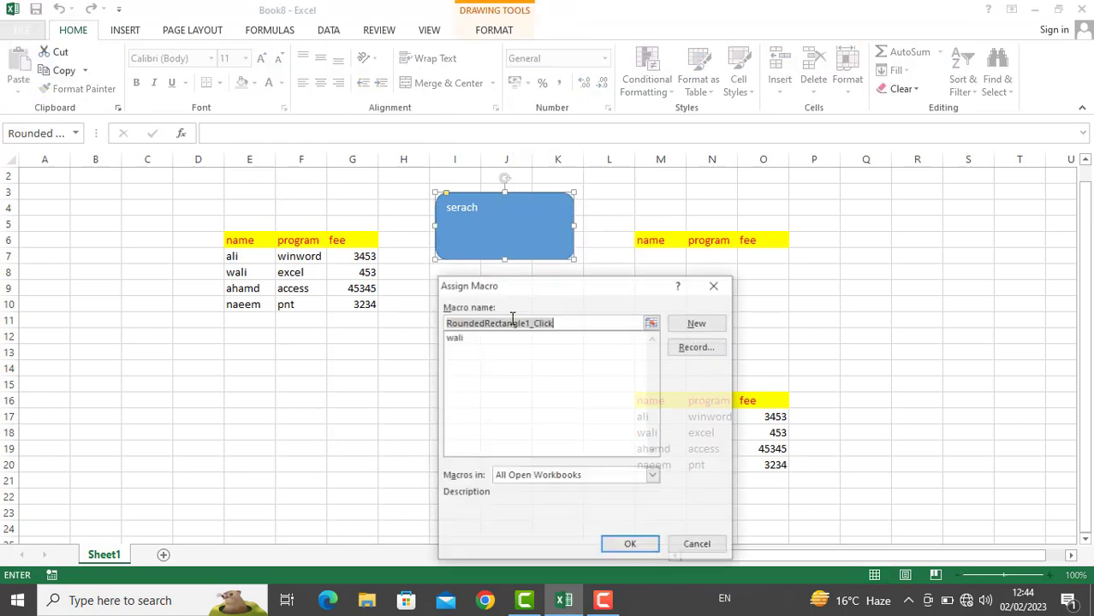
pyautogui.click(469, 338)
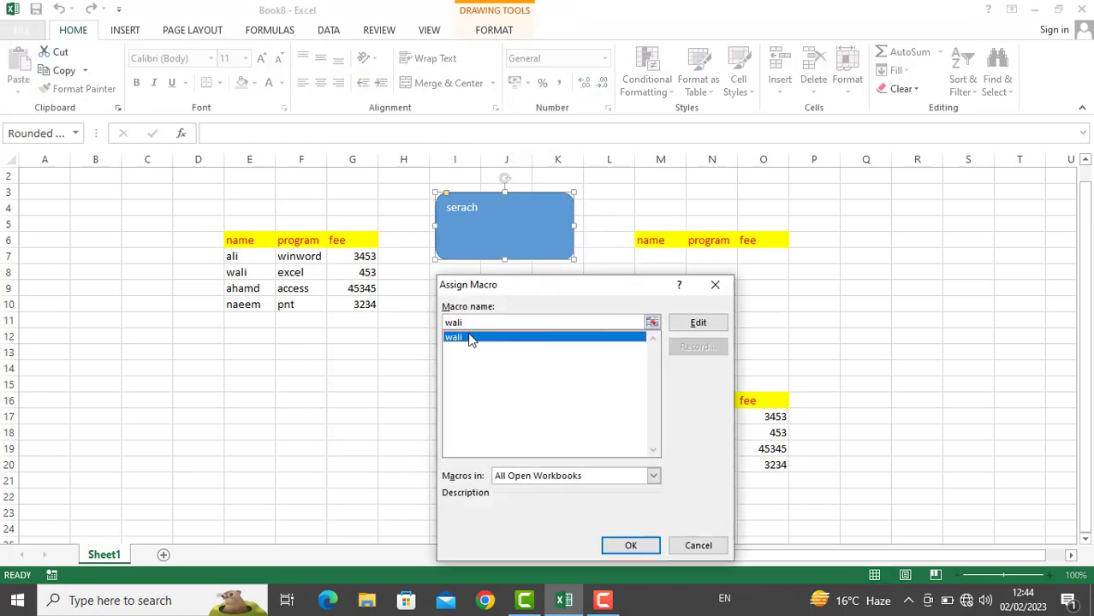
pyautogui.click(628, 546)
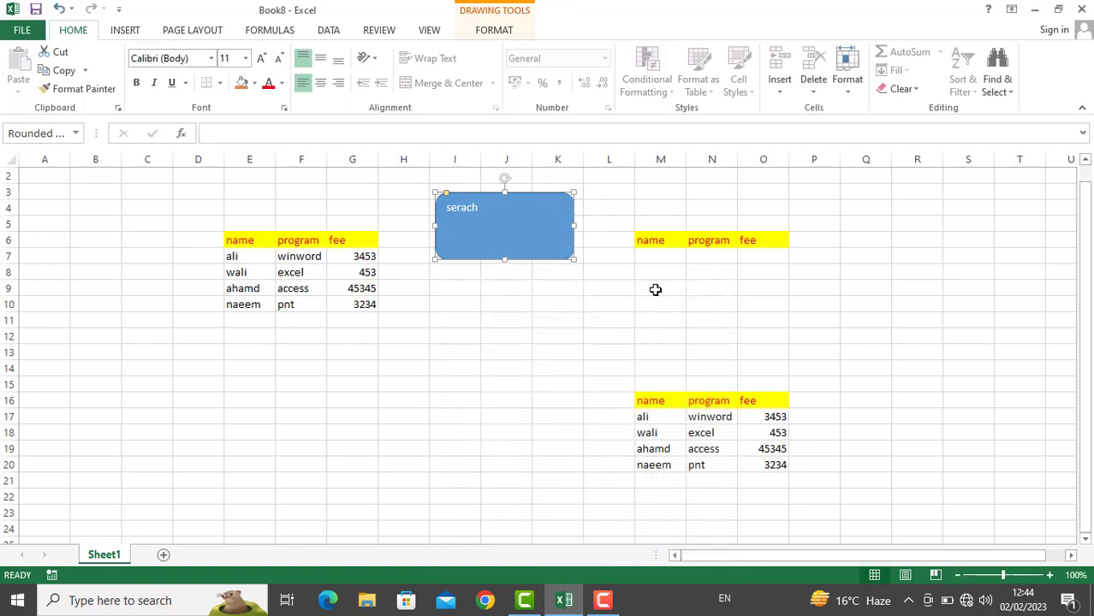
# Run the serach shape's filter with the first person's name in M7, and clear that criterion
pyautogui.click(657, 259)
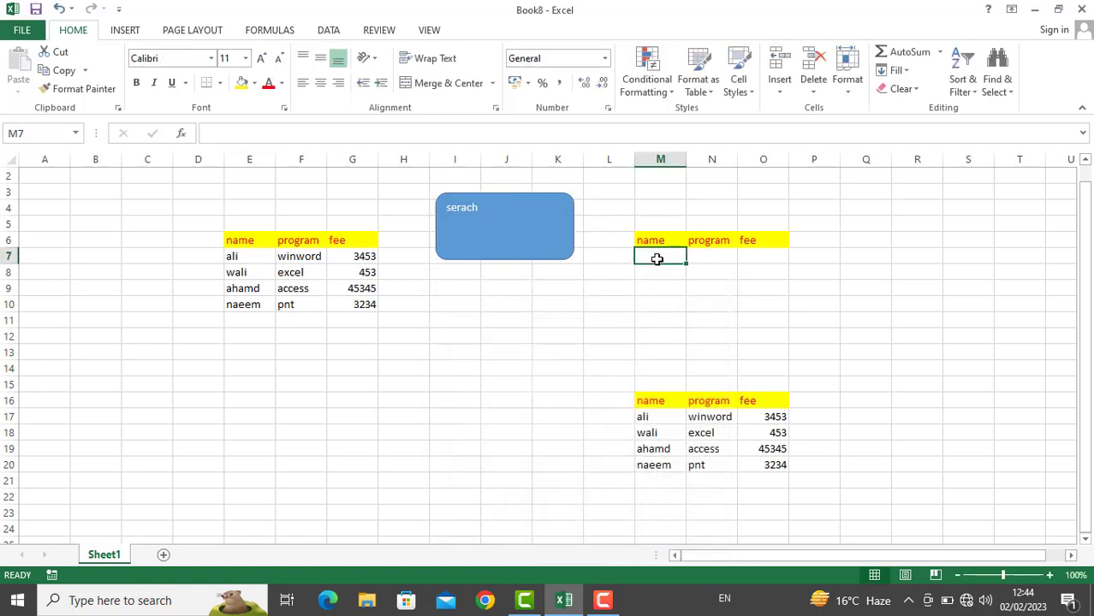
pyautogui.write('ali')
pyautogui.click(547, 242)
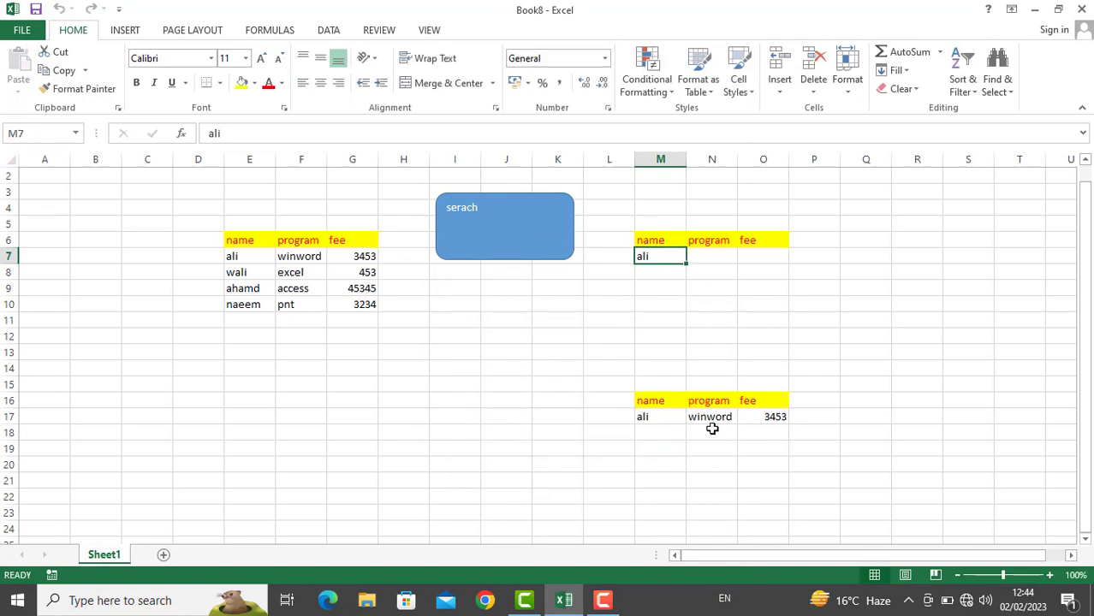
pyautogui.press('Delete')
# Run the serach shape's filter with excel as the program criterion in N7, and clear the criterion
pyautogui.click(729, 260)
pyautogui.write('ex')
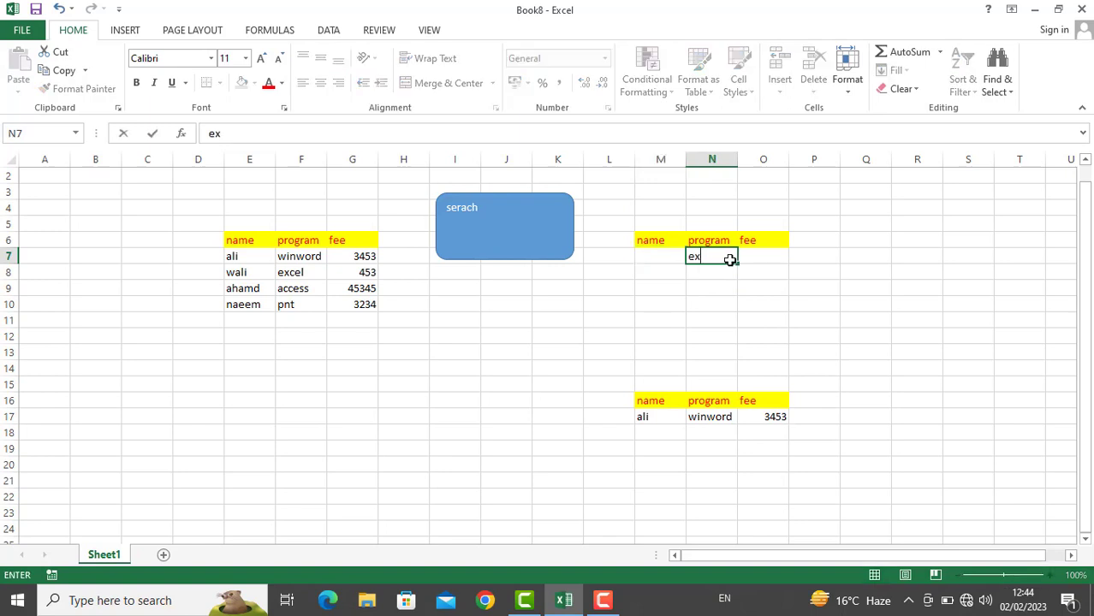
pyautogui.write('cel')
pyautogui.click(524, 237)
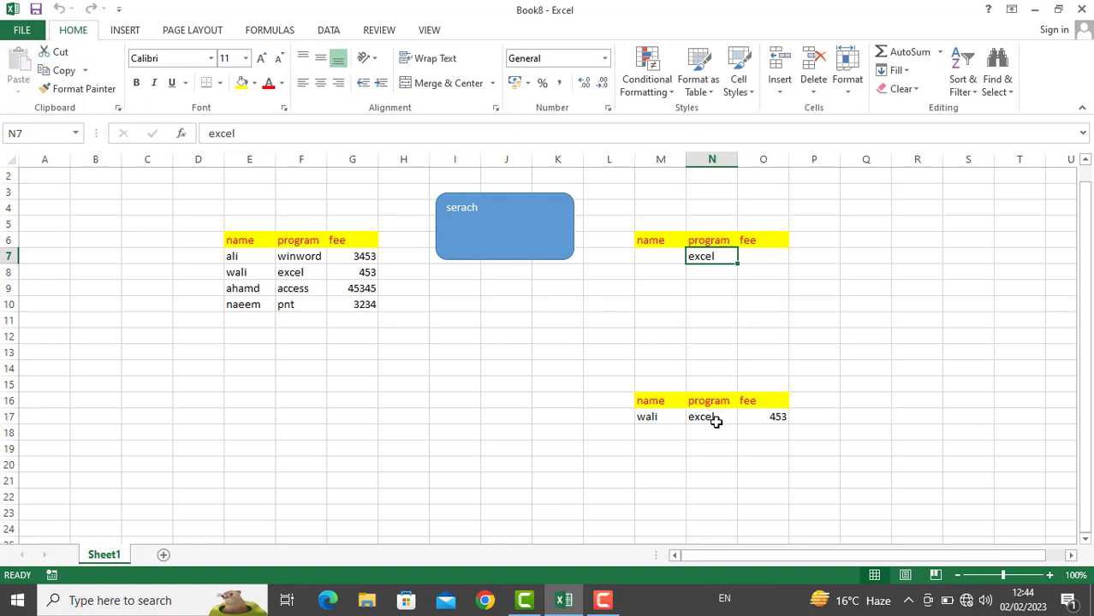
pyautogui.press('Delete')
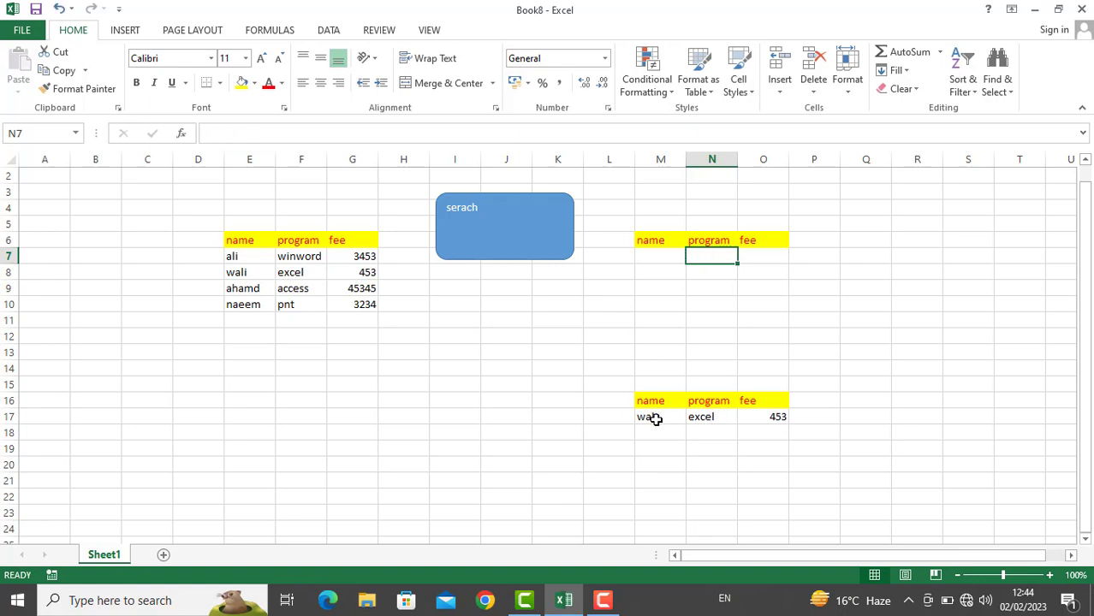
# Enter 3234 as the fee criterion in O7 and run the serach shape's filter
pyautogui.click(771, 263)
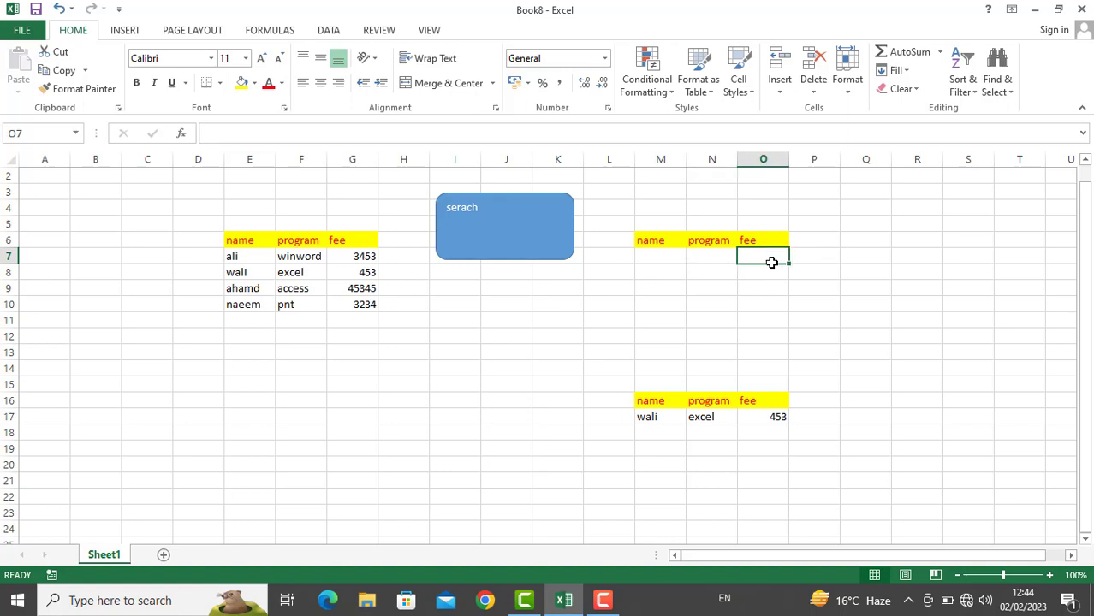
pyautogui.write('3')
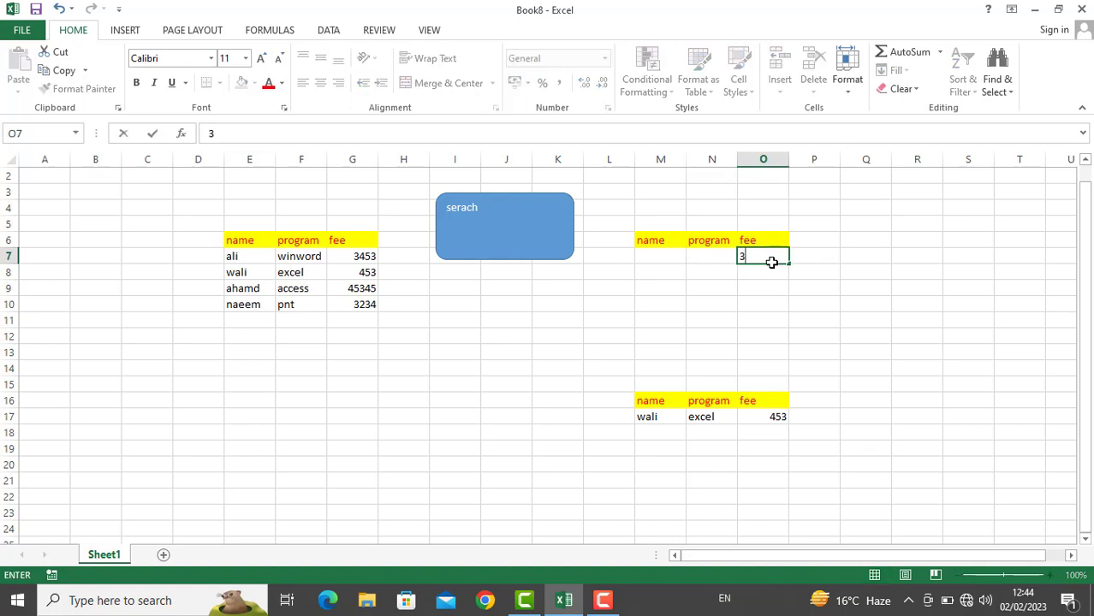
pyautogui.write('234')
pyautogui.click(514, 209)
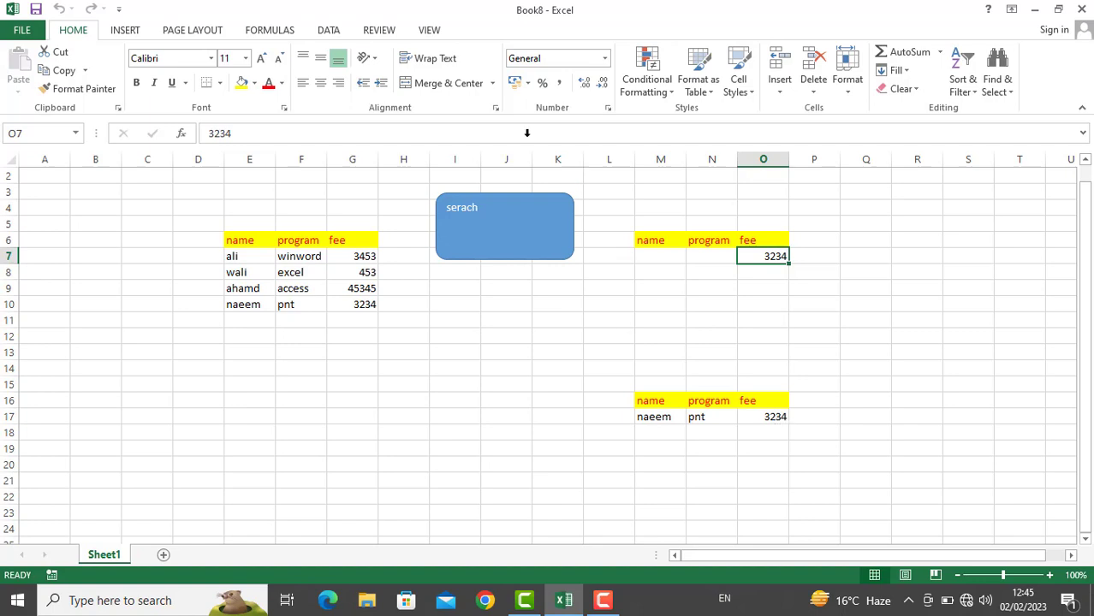
pyautogui.click(429, 30)
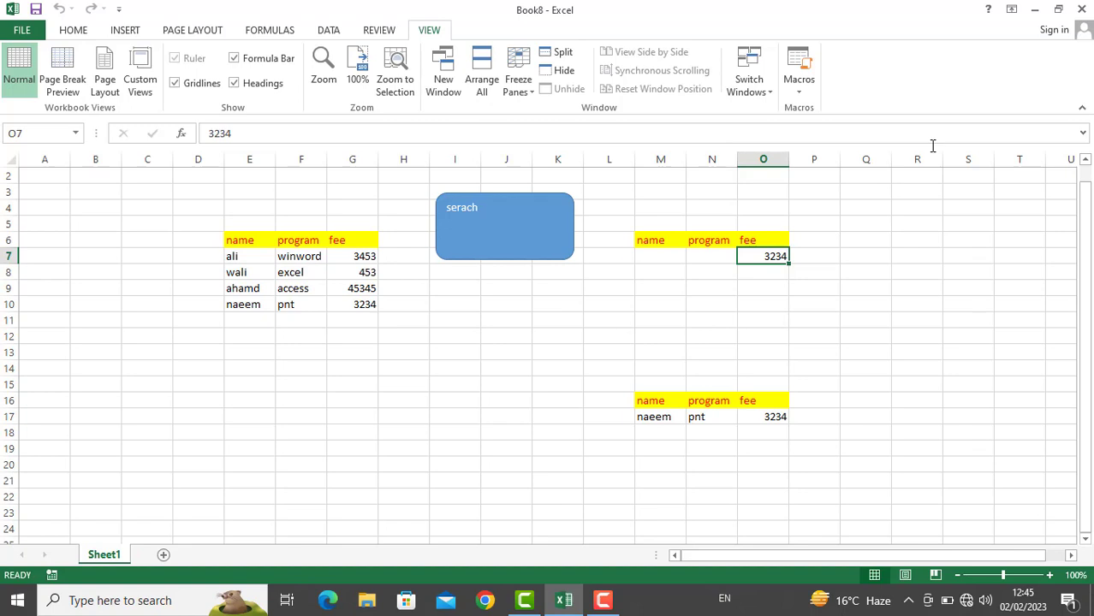
pyautogui.click(1041, 10)
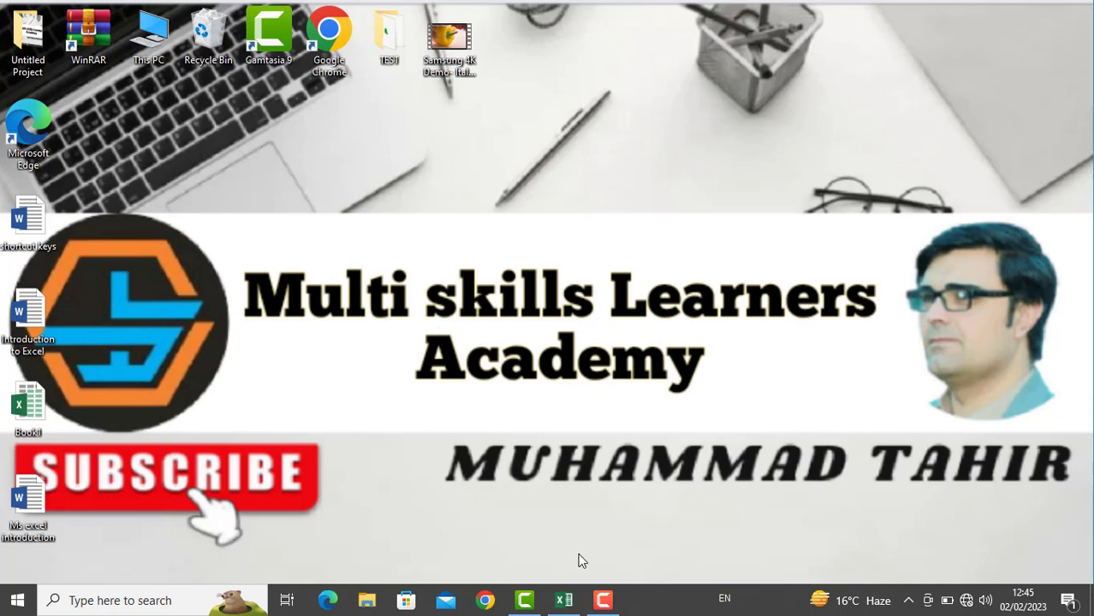
pyautogui.click(603, 600)
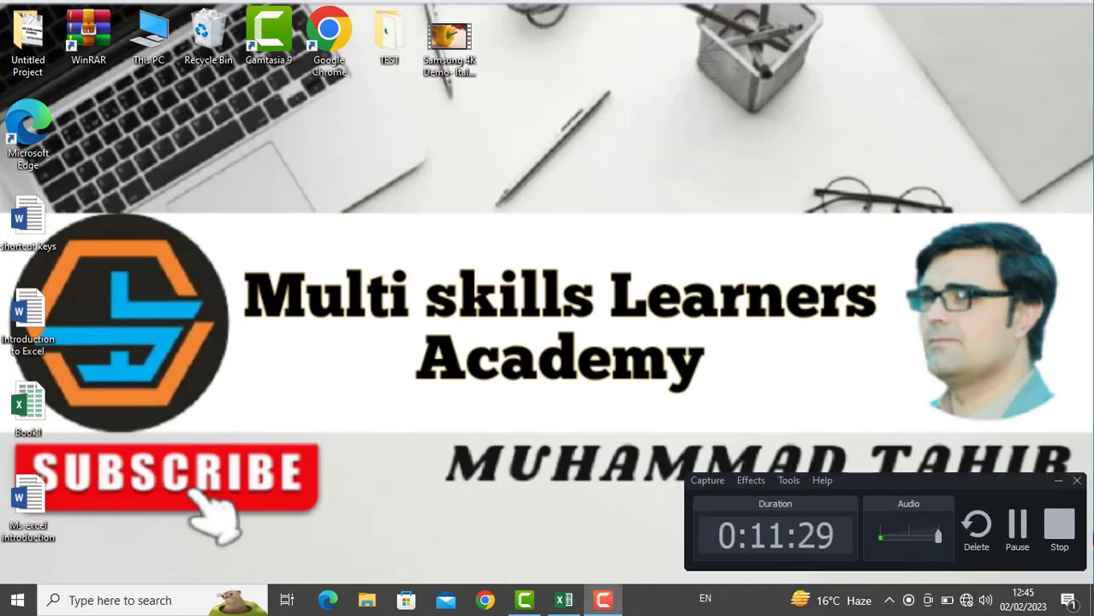